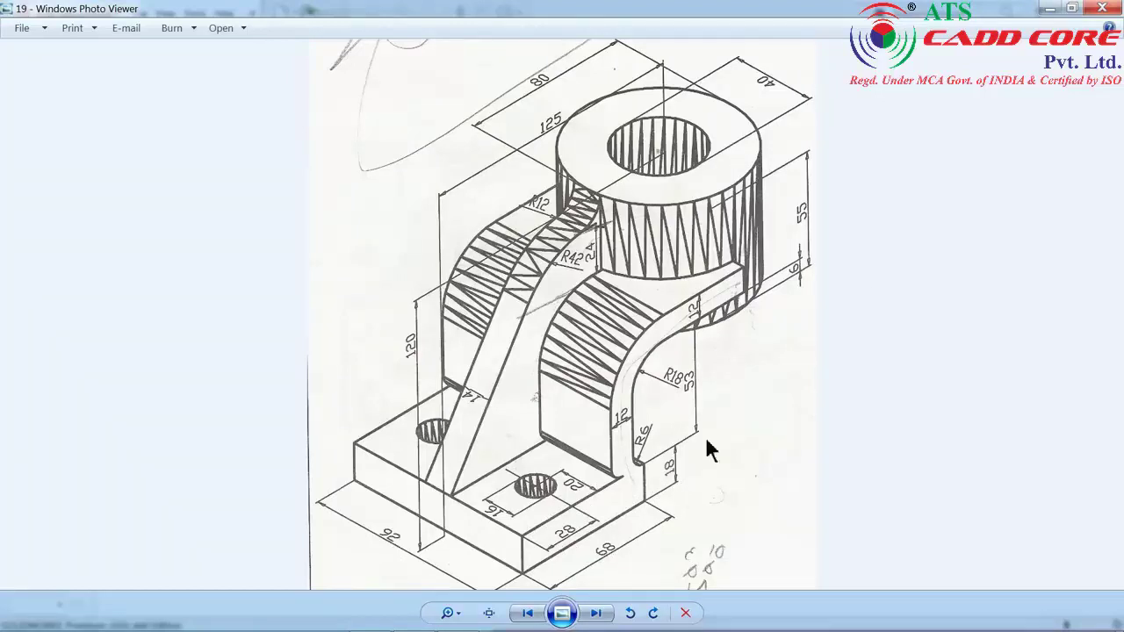
Minimize the Photo Viewer showing the bracket drawing to reveal the empty SOLIDWORKS window.
{"action": "left_click", "coordinate": [1050, 8]}
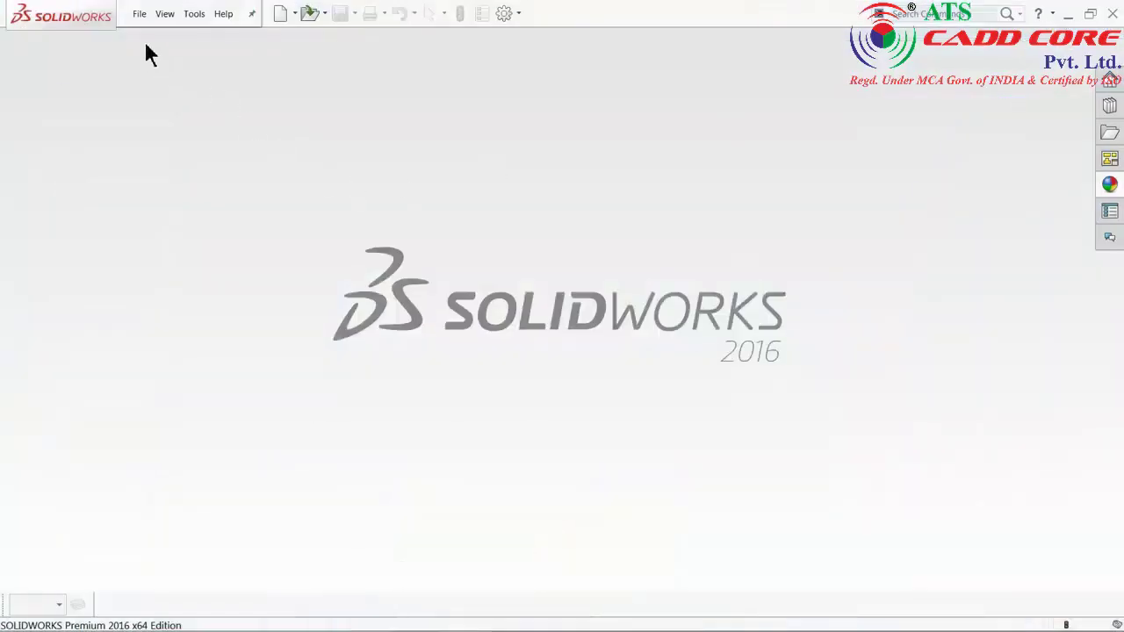
Create a new part document and apply the Plain White scene.
{"action": "left_click", "coordinate": [139, 14]}
{"action": "left_click", "coordinate": [168, 37]}
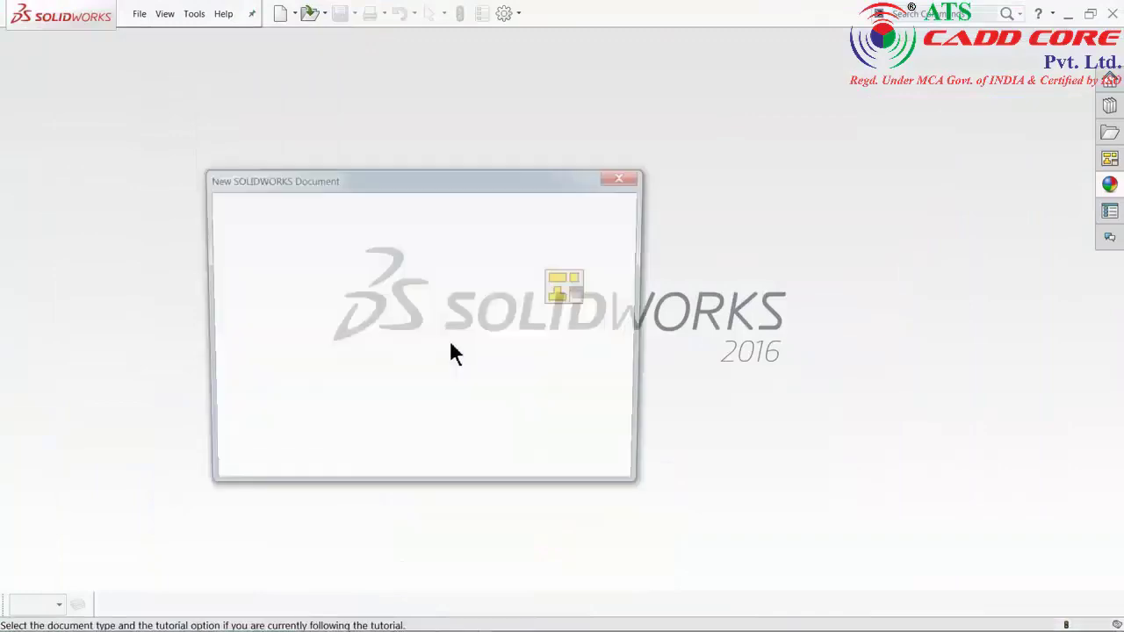
{"action": "left_click", "coordinate": [437, 458]}
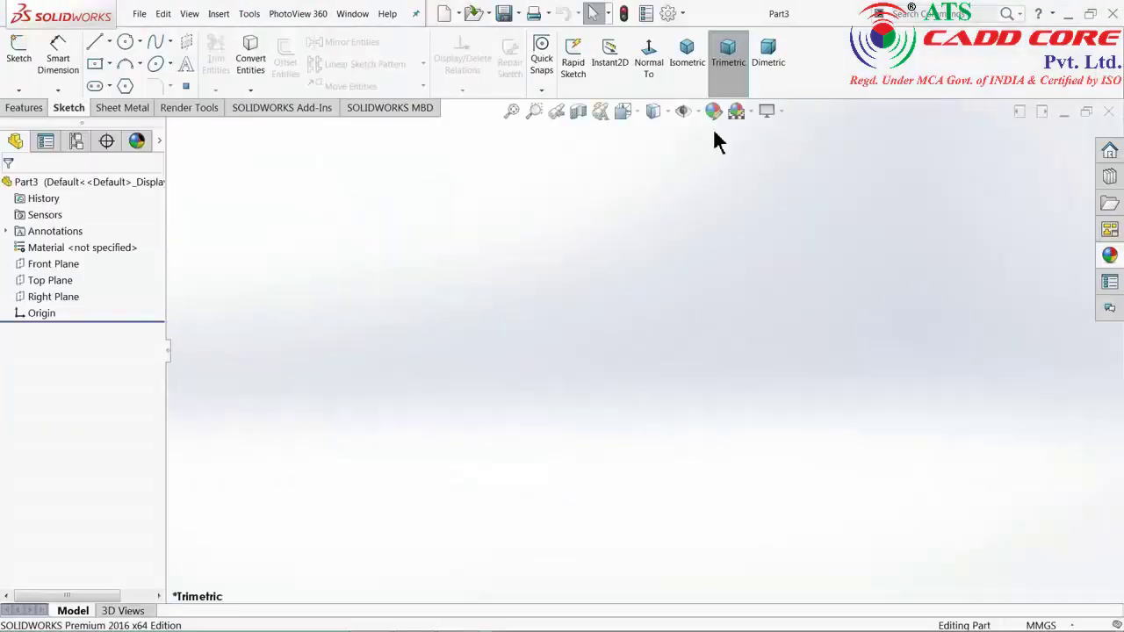
{"action": "left_click", "coordinate": [750, 114]}
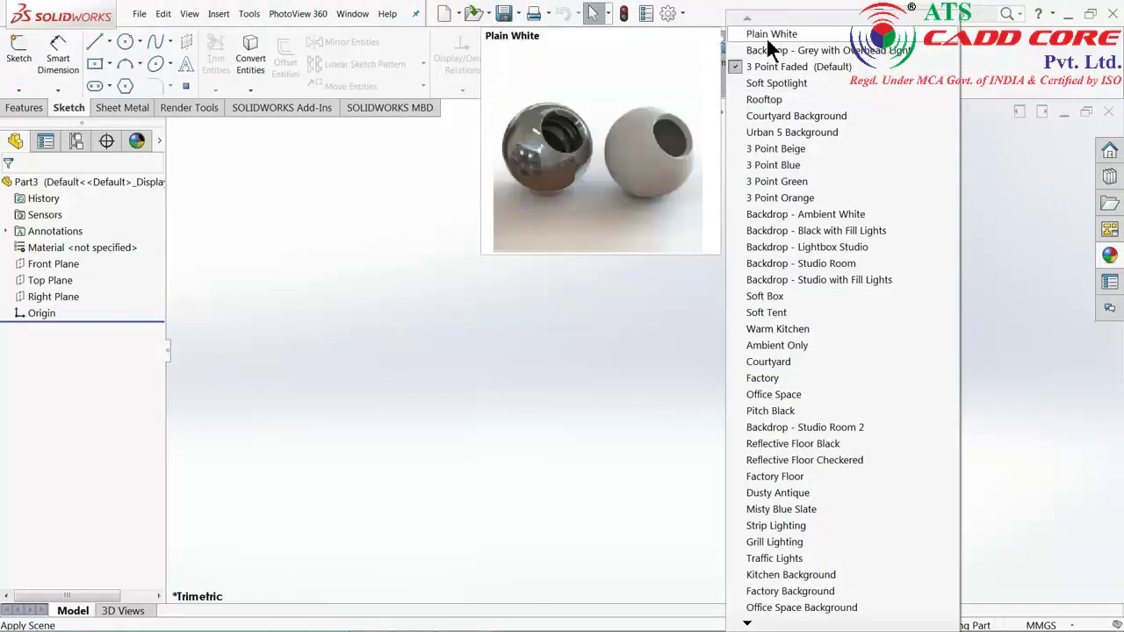
{"action": "left_click", "coordinate": [757, 40]}
Set shaded and wireframe image quality to maximum in Document Properties, then select the Top Plane.
{"action": "left_click", "coordinate": [669, 14]}
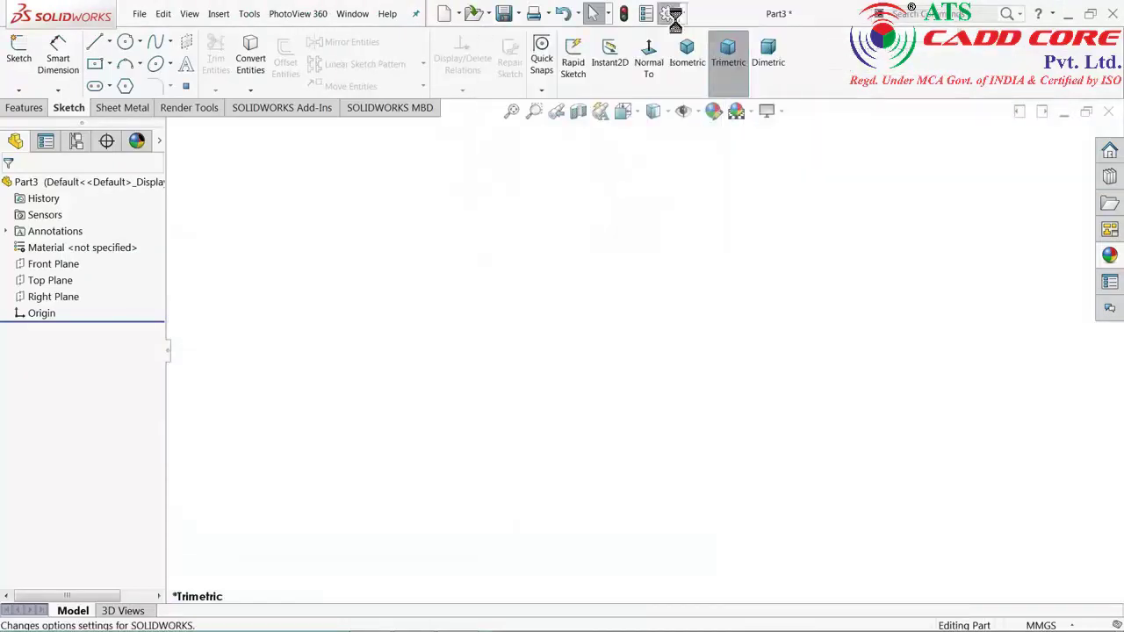
{"action": "left_click", "coordinate": [318, 84]}
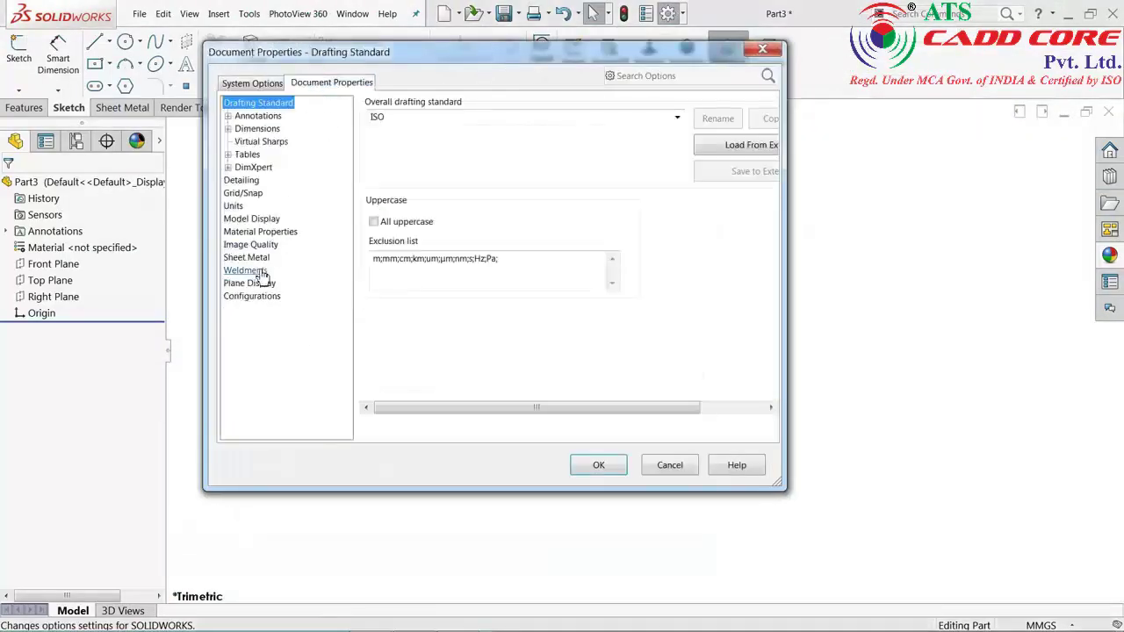
{"action": "left_click", "coordinate": [253, 245]}
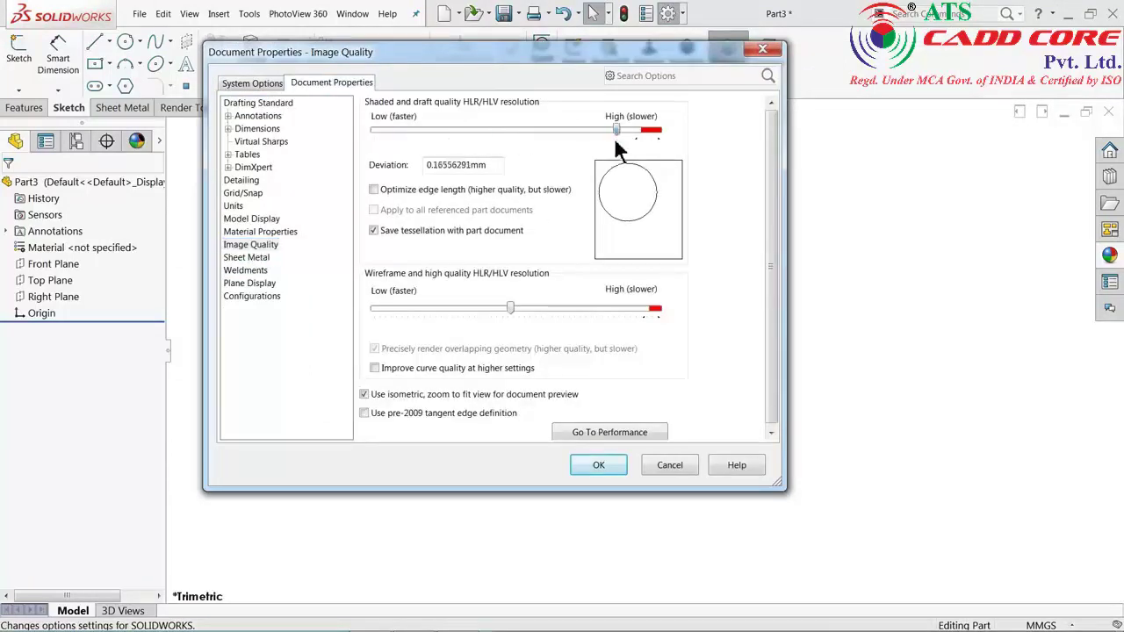
{"action": "left_click_drag", "start_coordinate": [618, 149], "coordinate": [650, 155]}
{"action": "left_click_drag", "start_coordinate": [508, 309], "coordinate": [664, 325]}
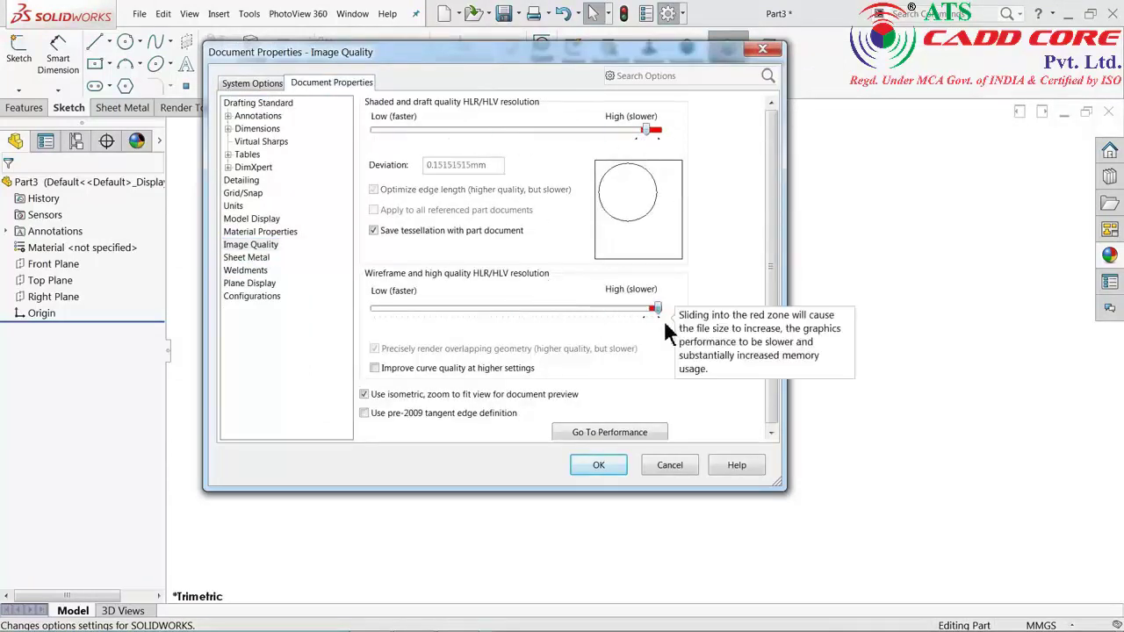
{"action": "left_click", "coordinate": [597, 467]}
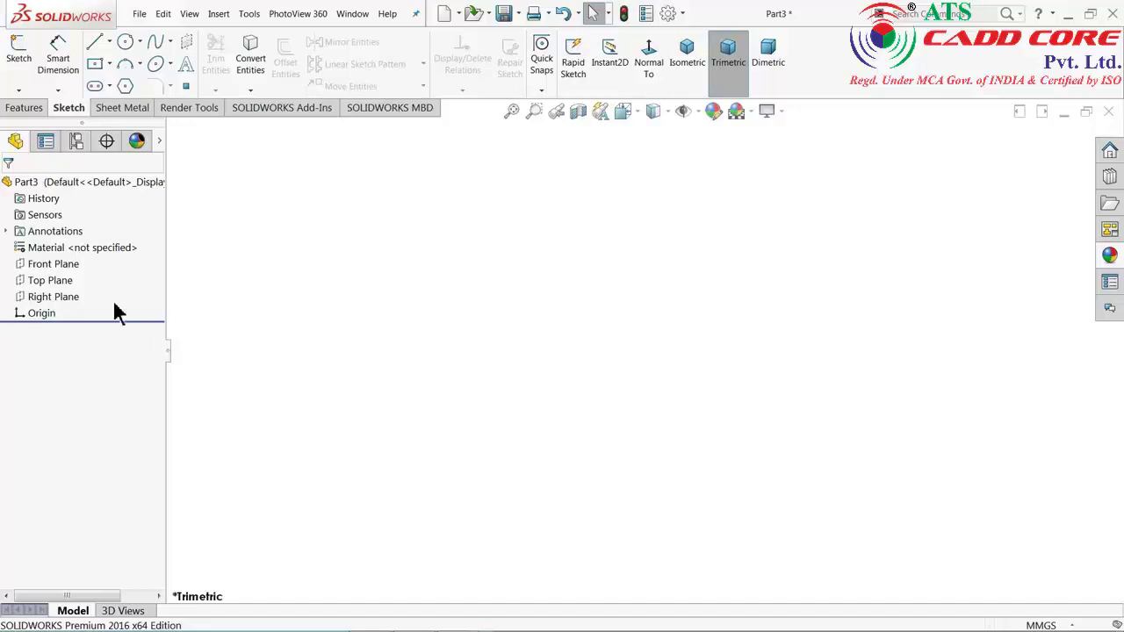
{"action": "left_click", "coordinate": [50, 280]}
Sketch a center rectangle on the Top Plane starting from the origin.
{"action": "left_click", "coordinate": [55, 268]}
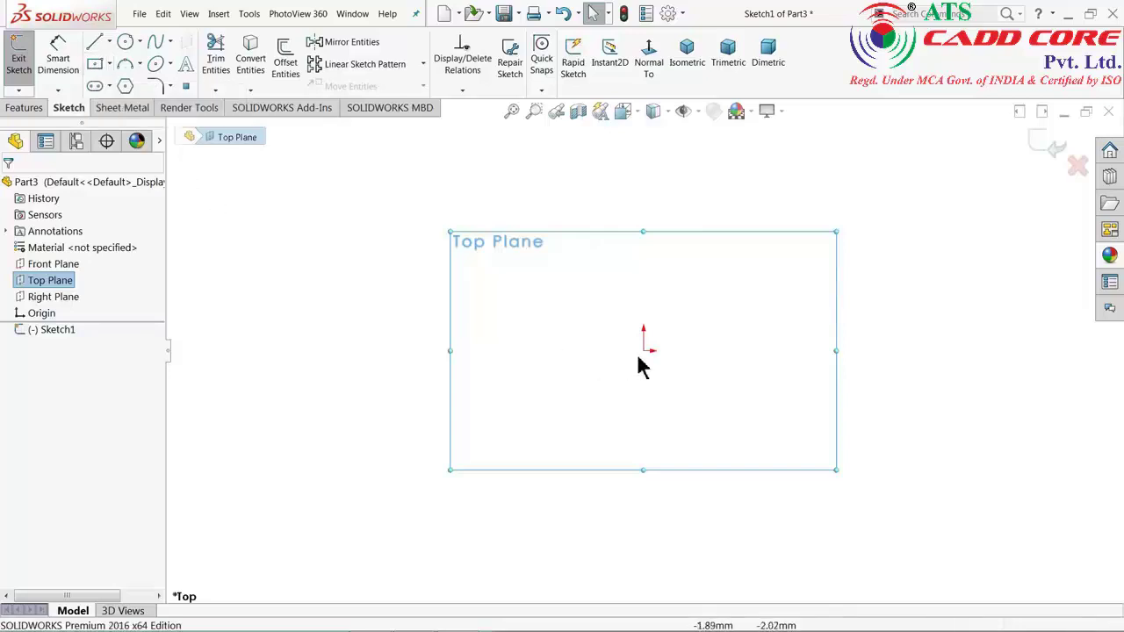
{"action": "left_click", "coordinate": [96, 66]}
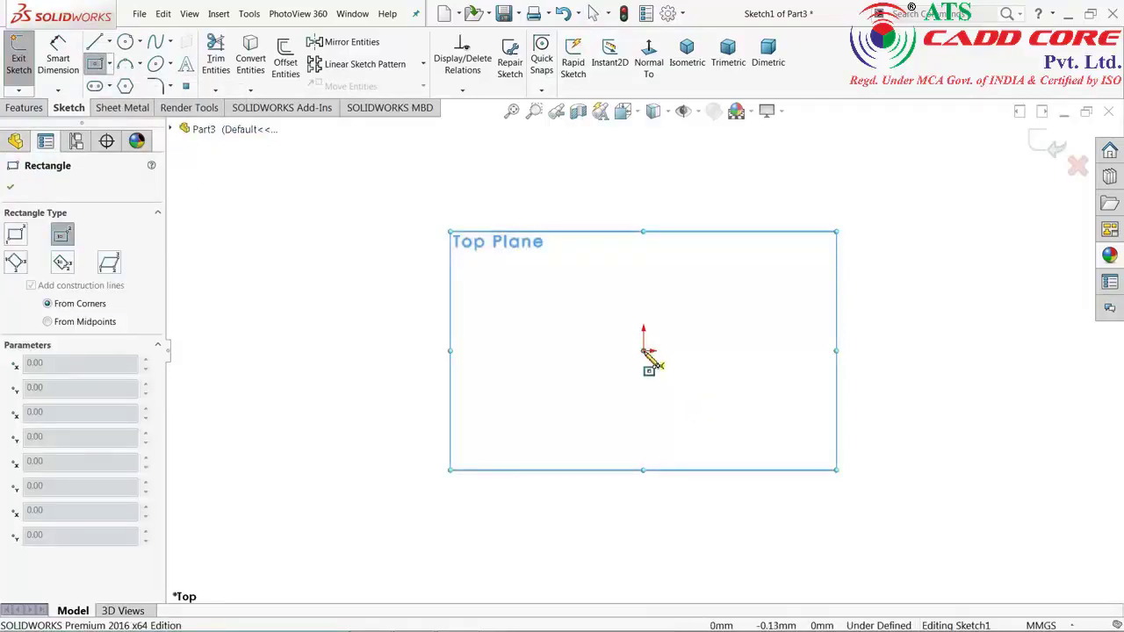
{"action": "left_click", "coordinate": [644, 351]}
{"action": "left_click", "coordinate": [373, 200]}
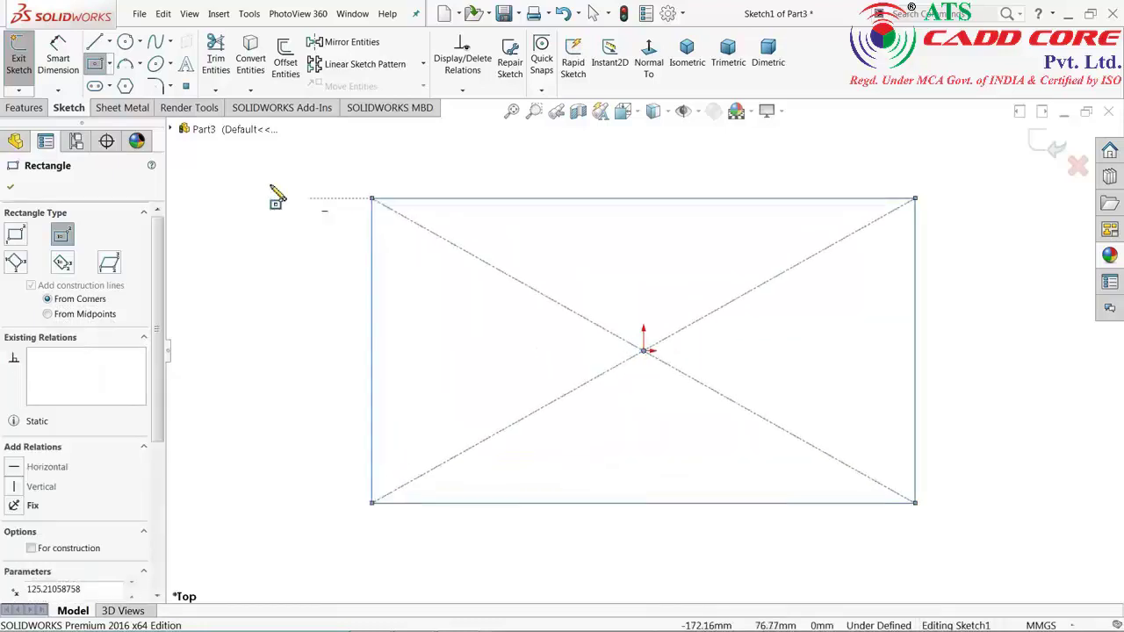
{"action": "right_click", "coordinate": [273, 189]}
{"action": "left_click", "coordinate": [307, 191]}
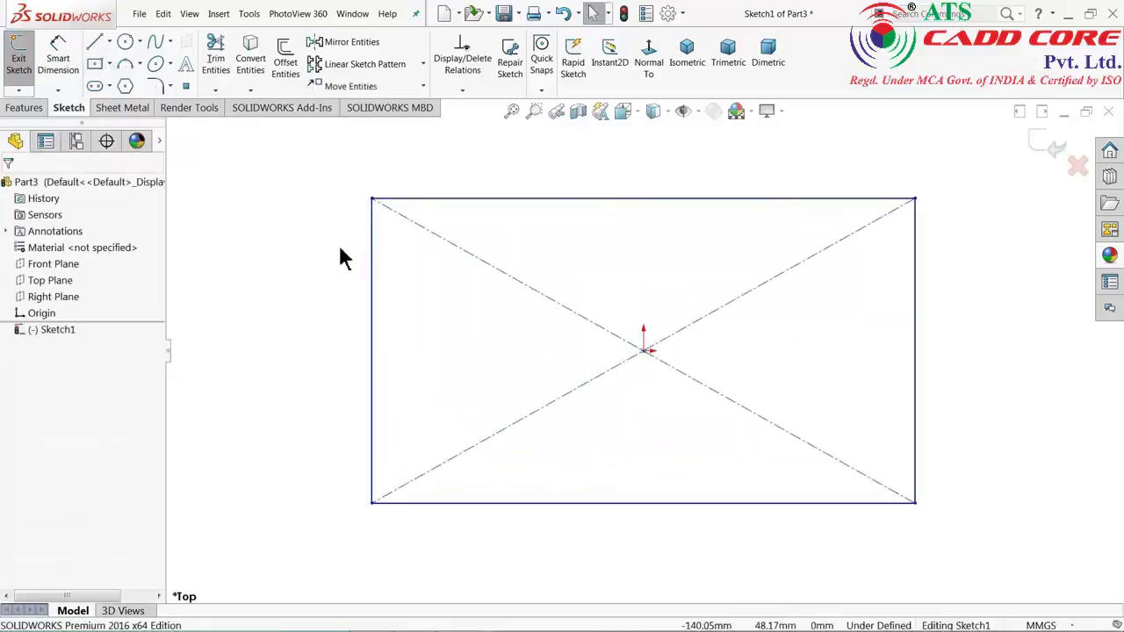
Dimension the rectangle 92 mm wide and 68 mm tall, then exit the sketch.
{"action": "left_click", "coordinate": [58, 58]}
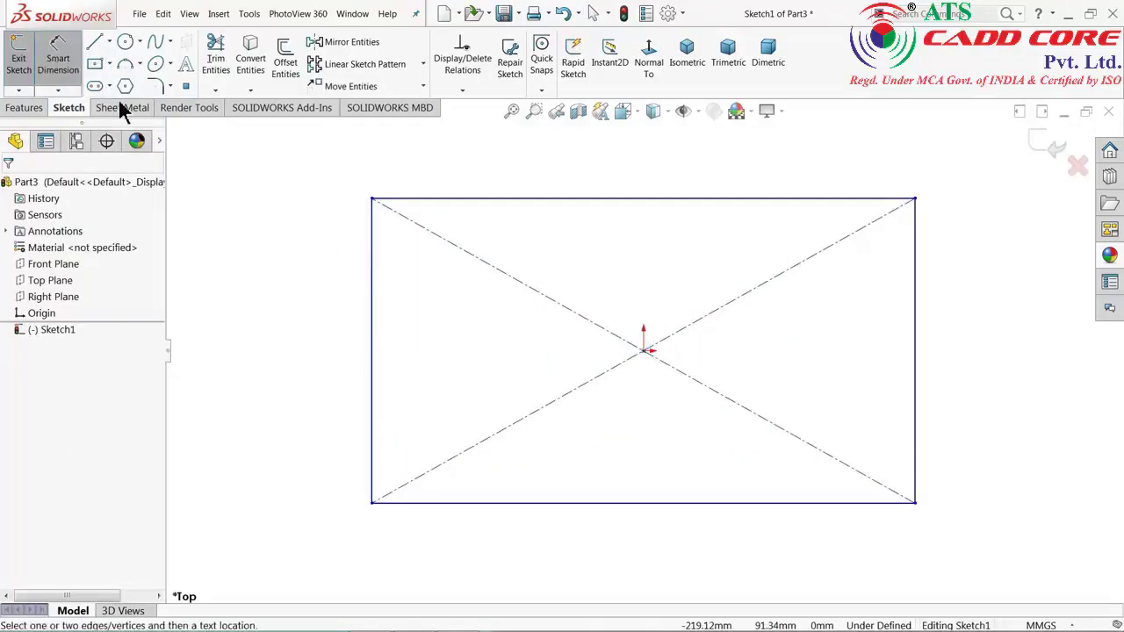
{"action": "left_click", "coordinate": [563, 201]}
{"action": "left_click", "coordinate": [569, 178]}
{"action": "type", "text": "9"}
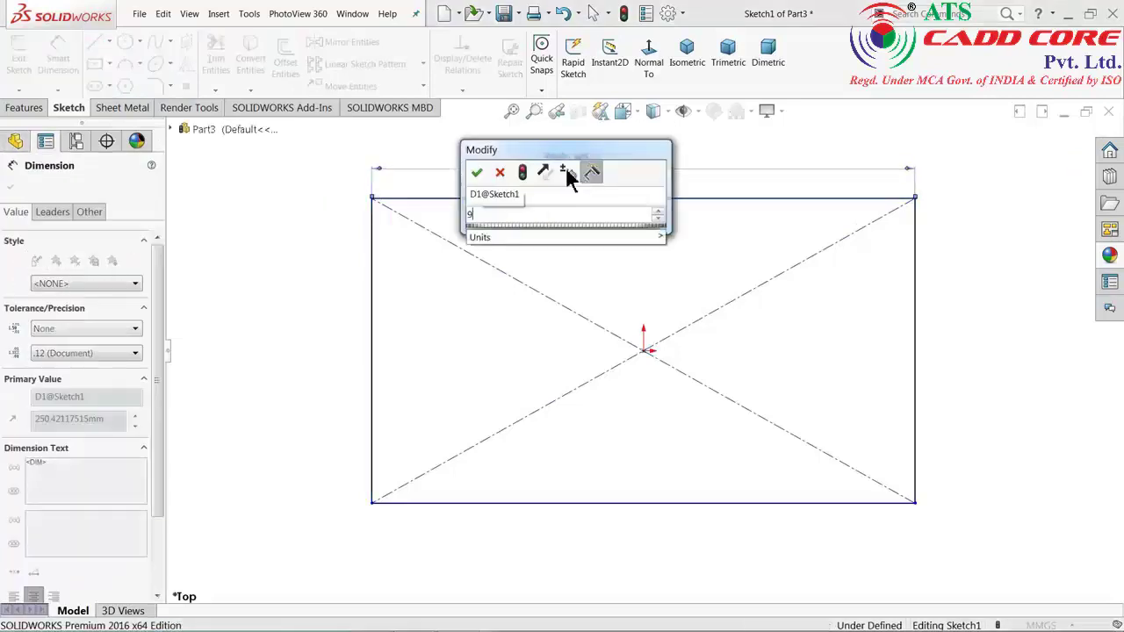
{"action": "type", "text": "2"}
{"action": "key", "text": "Return"}
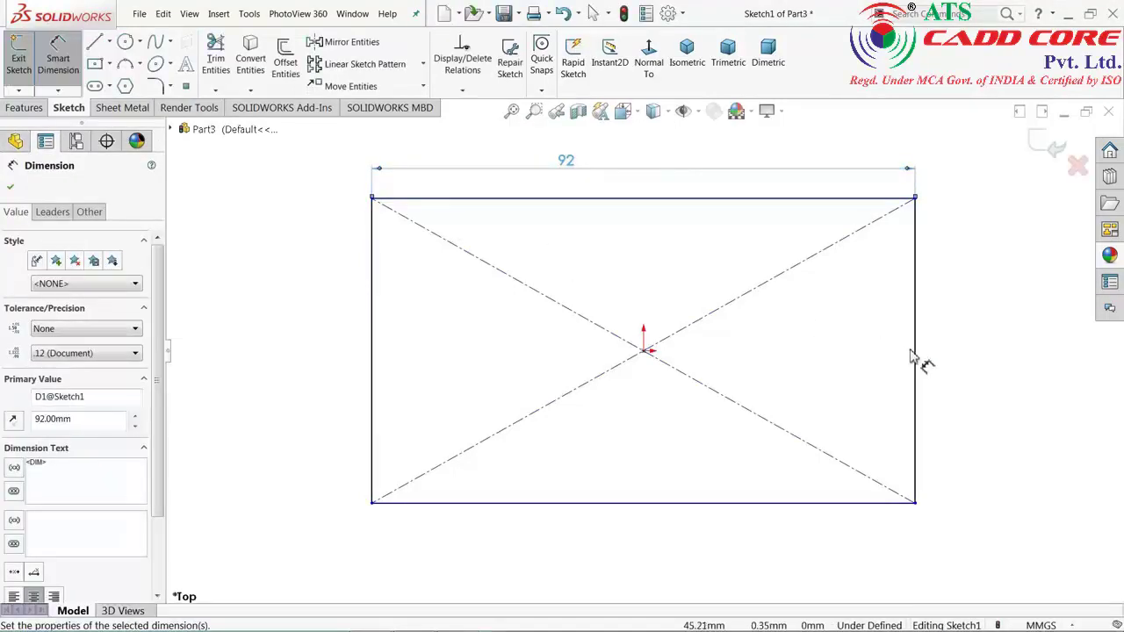
{"action": "left_click", "coordinate": [915, 351]}
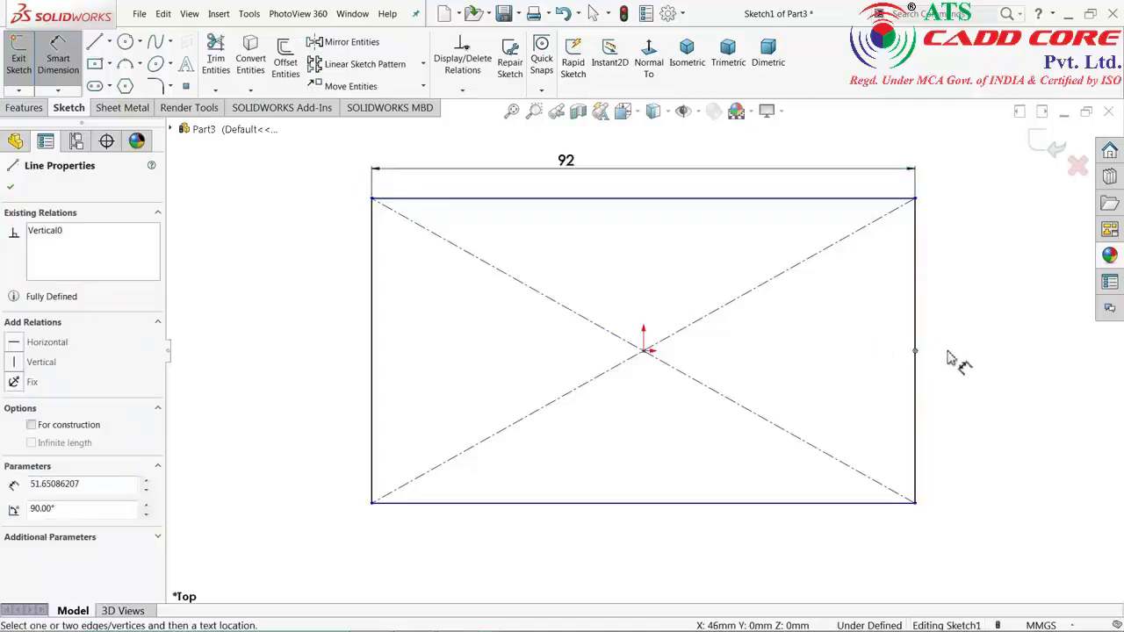
{"action": "key", "text": "Escape"}
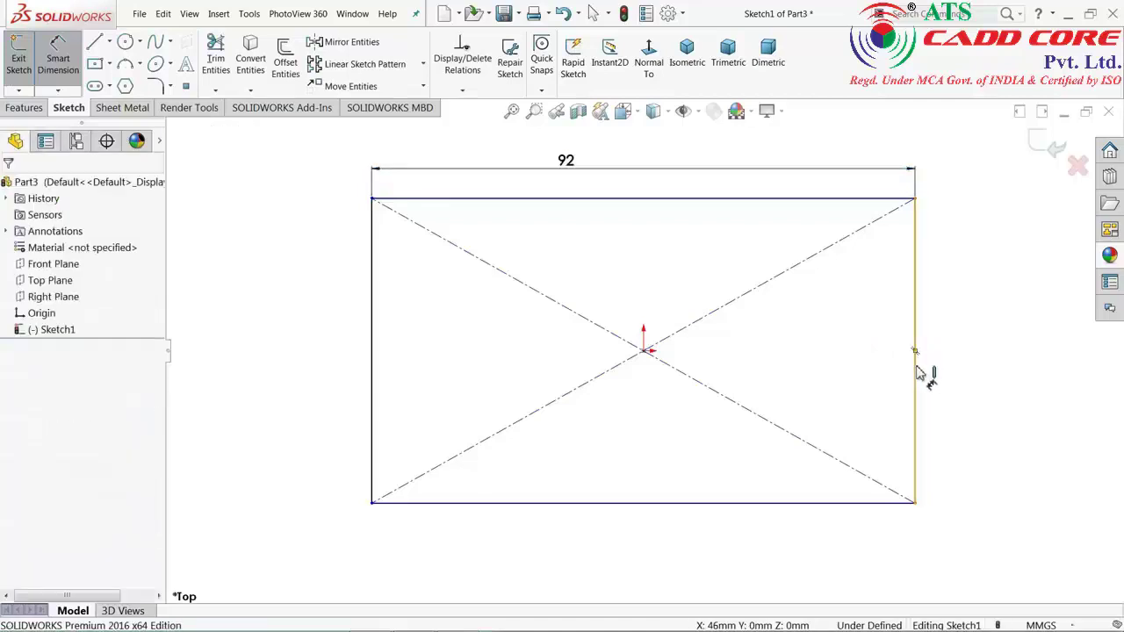
{"action": "left_click", "coordinate": [915, 353]}
{"action": "left_click", "coordinate": [969, 360]}
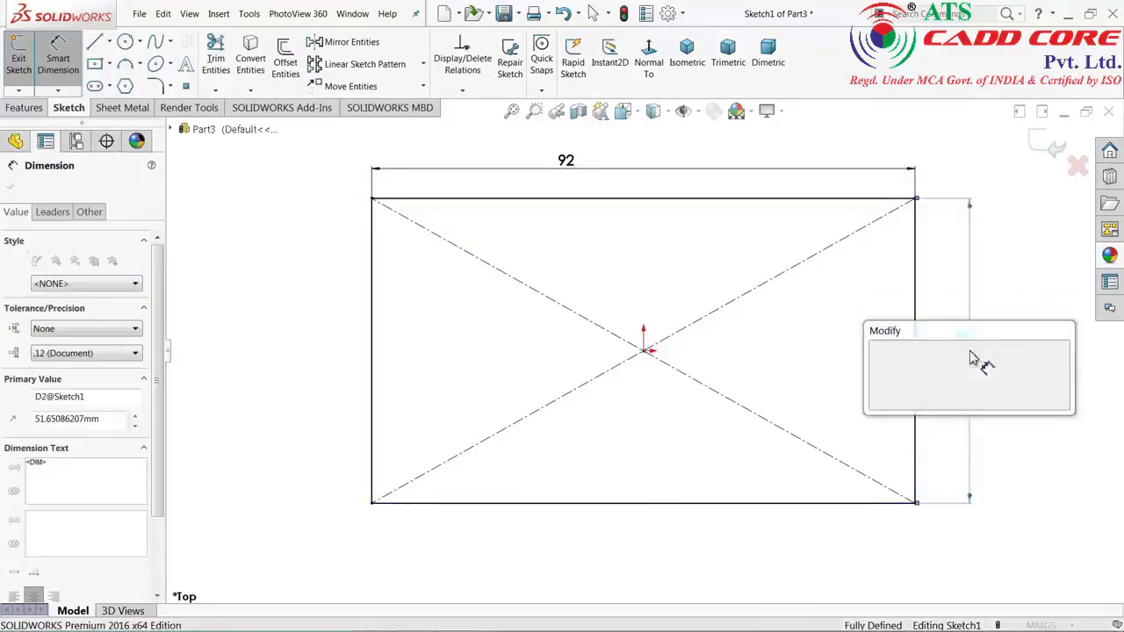
{"action": "type", "text": "68"}
{"action": "key", "text": "Return"}
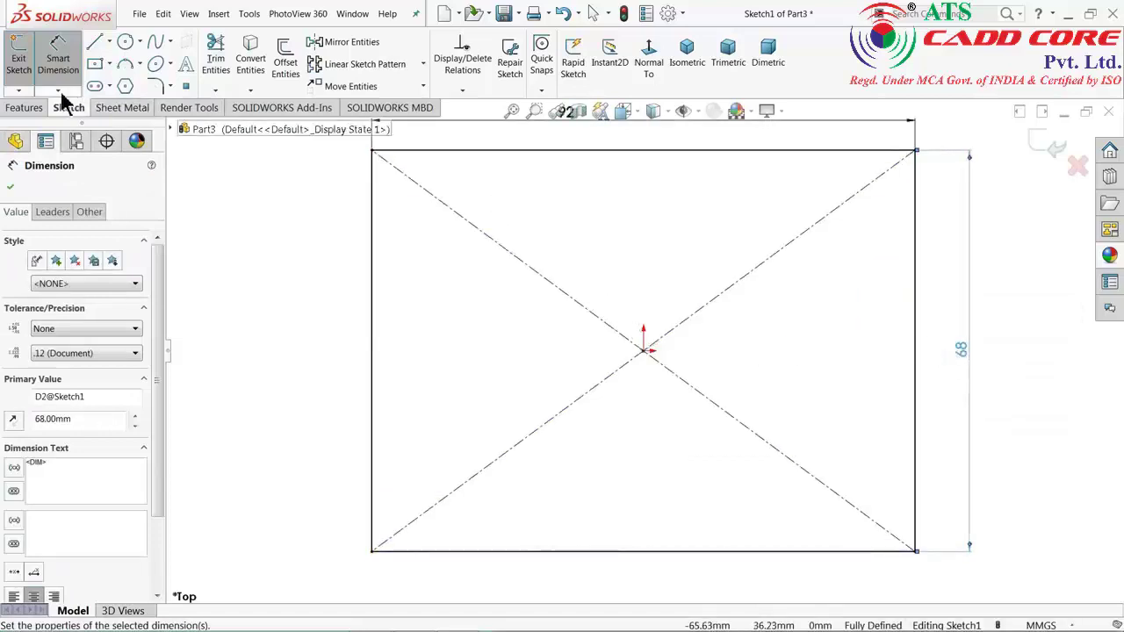
{"action": "left_click", "coordinate": [1039, 151]}
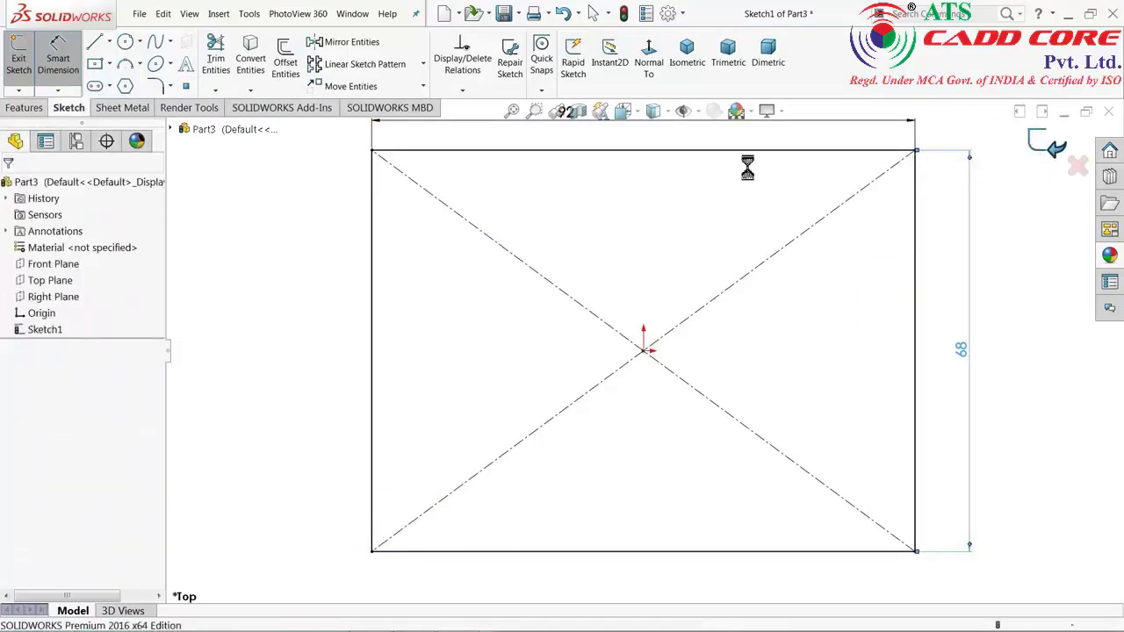
Extrude the rectangle Blind 18 mm upward into the base plate.
{"action": "left_click", "coordinate": [24, 107]}
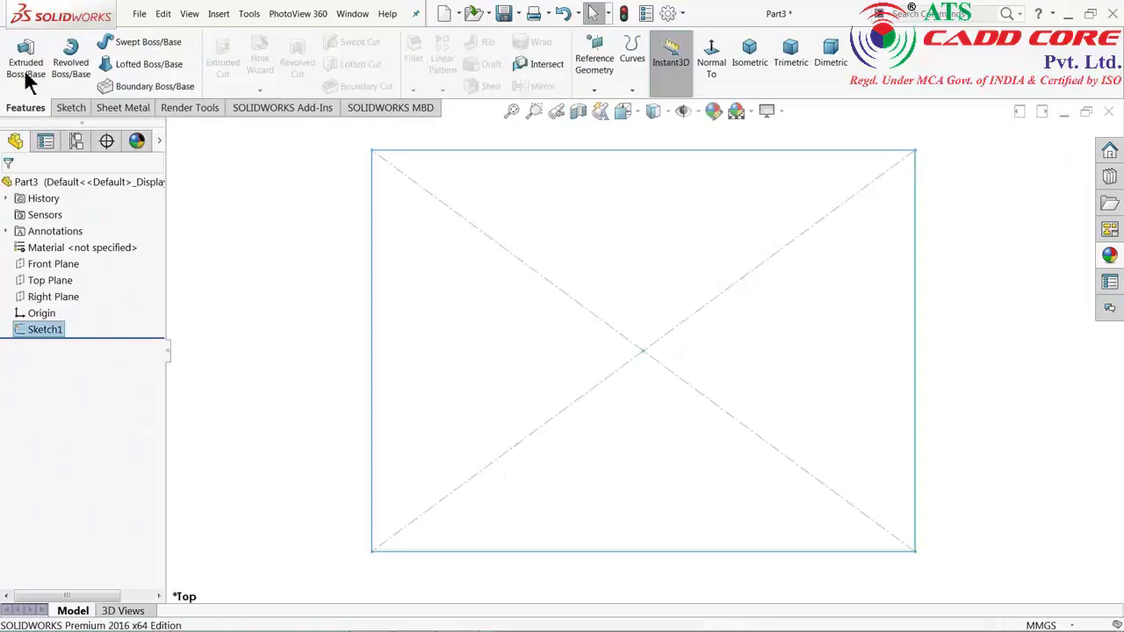
{"action": "left_click", "coordinate": [27, 66]}
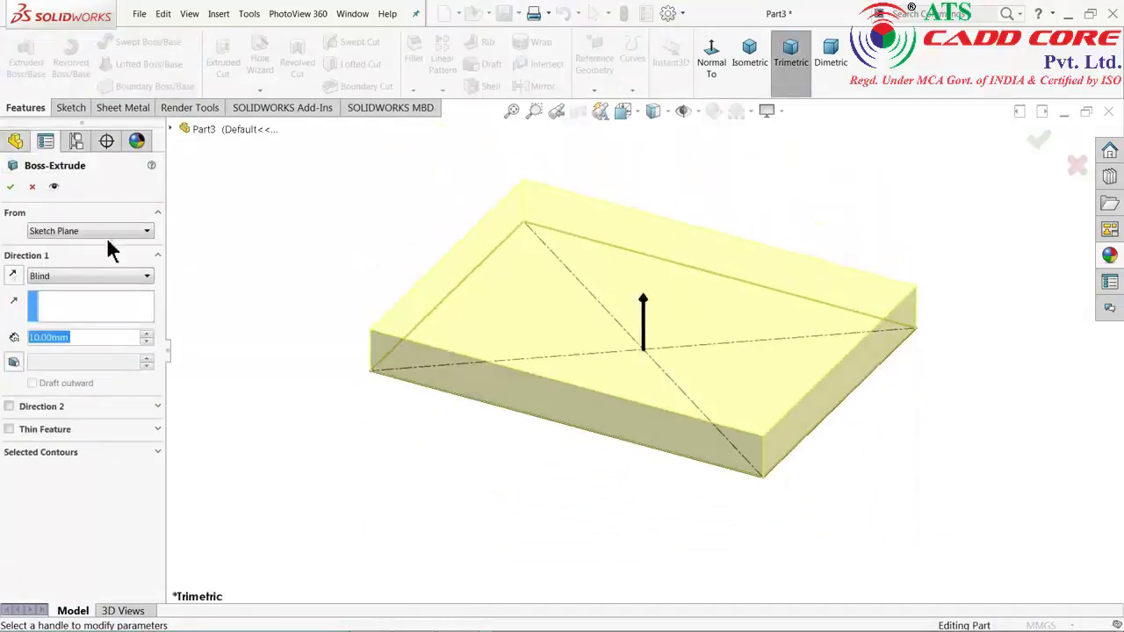
{"action": "left_click", "coordinate": [45, 279]}
{"action": "left_click", "coordinate": [45, 281]}
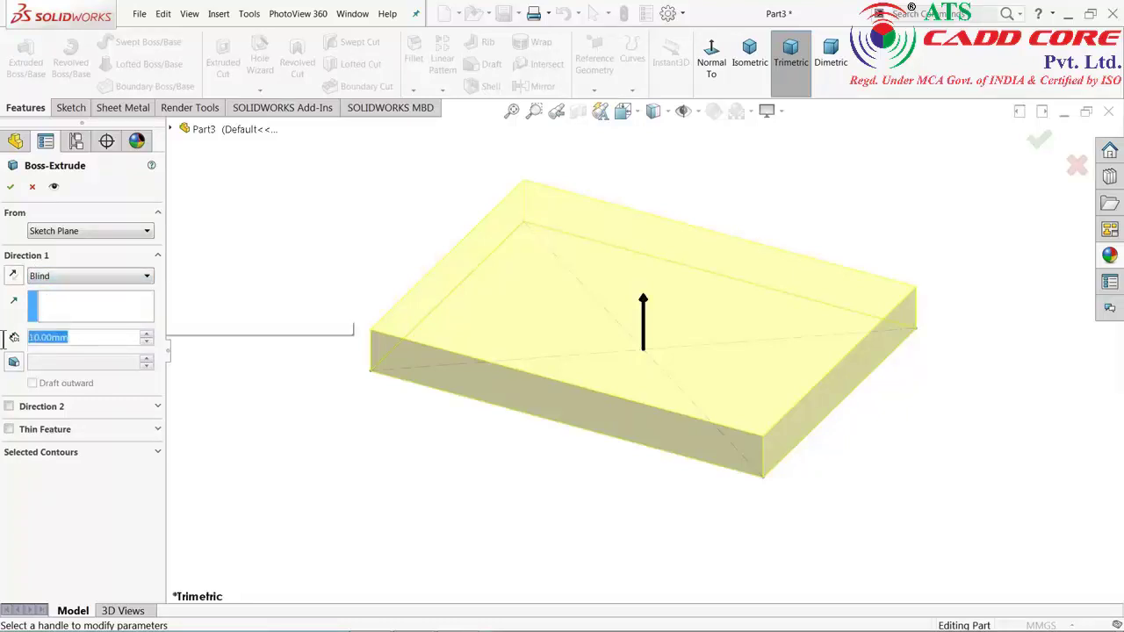
{"action": "type", "text": "18"}
{"action": "key", "text": "Return"}
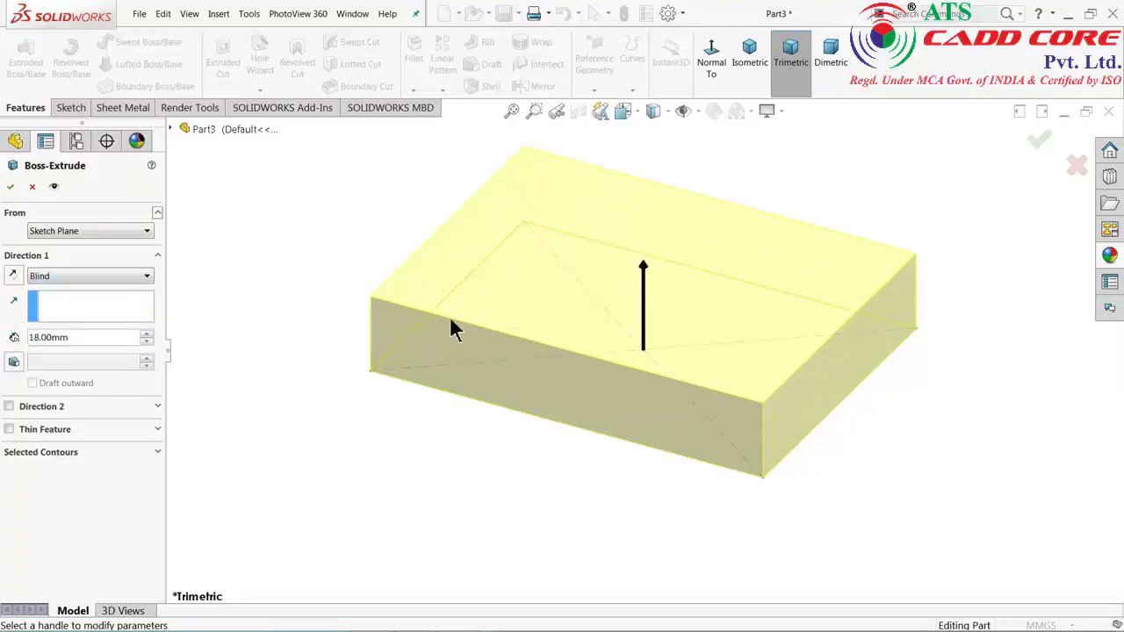
{"action": "left_click", "coordinate": [13, 277]}
{"action": "left_click", "coordinate": [13, 277]}
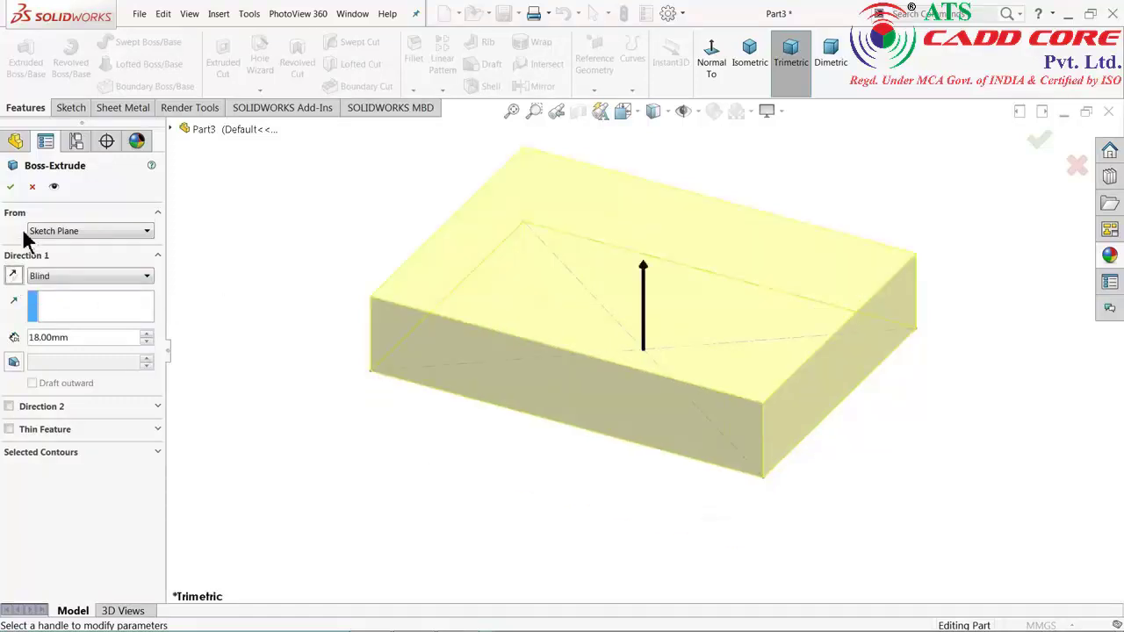
{"action": "left_click", "coordinate": [10, 188]}
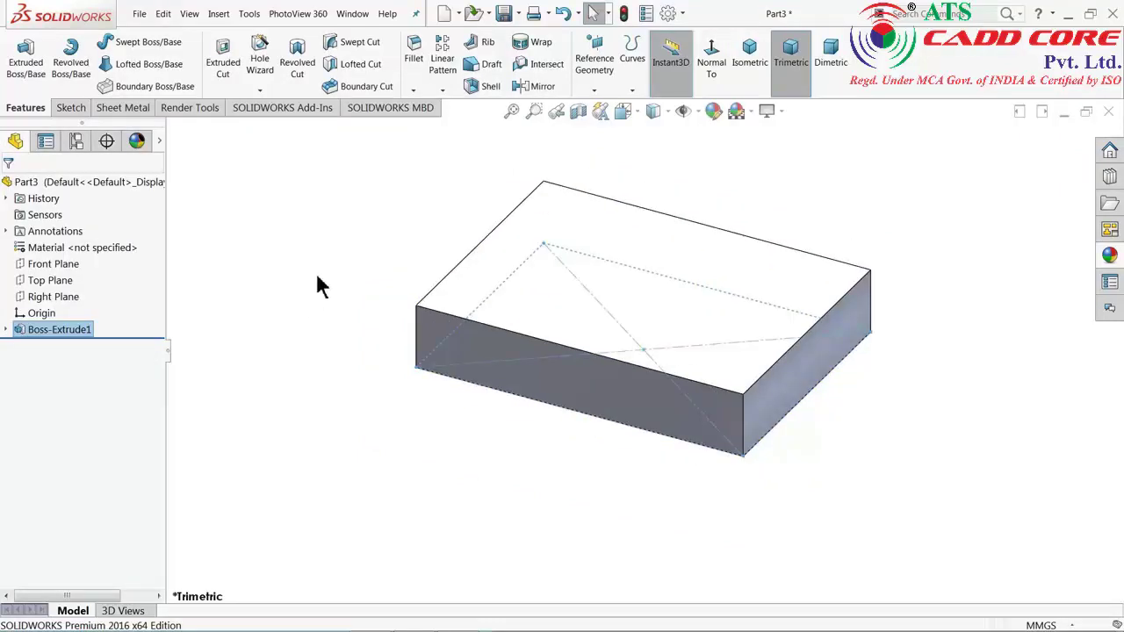
{"action": "left_click", "coordinate": [333, 265]}
Apply the brushed steel appearance to the part after briefly trying polished steel.
{"action": "left_click", "coordinate": [73, 176]}
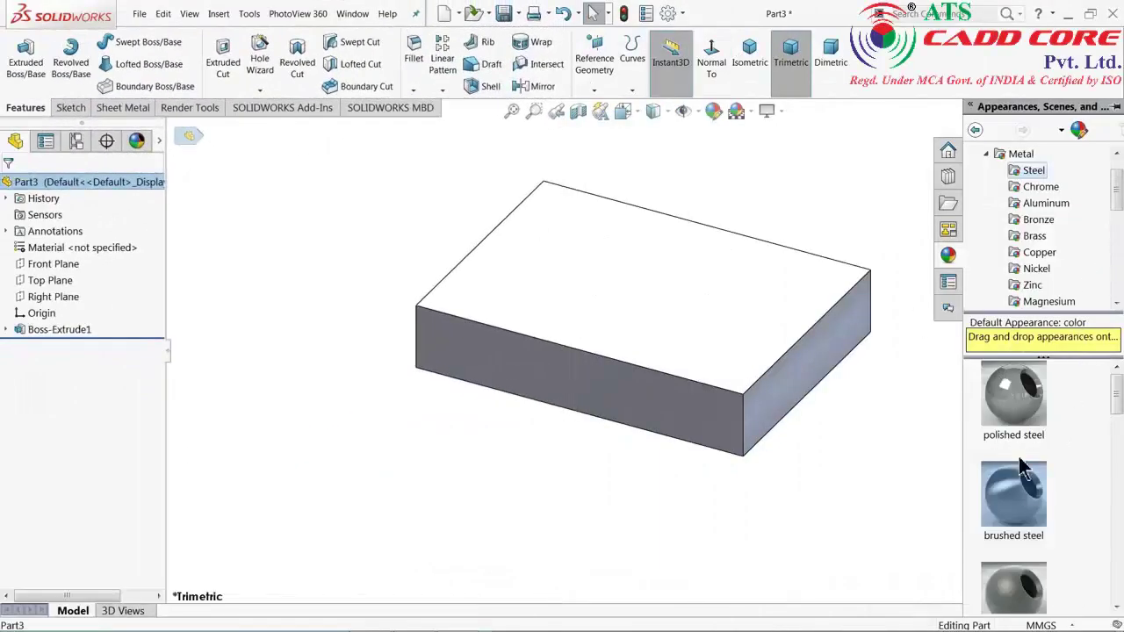
{"action": "double_click", "coordinate": [1021, 518]}
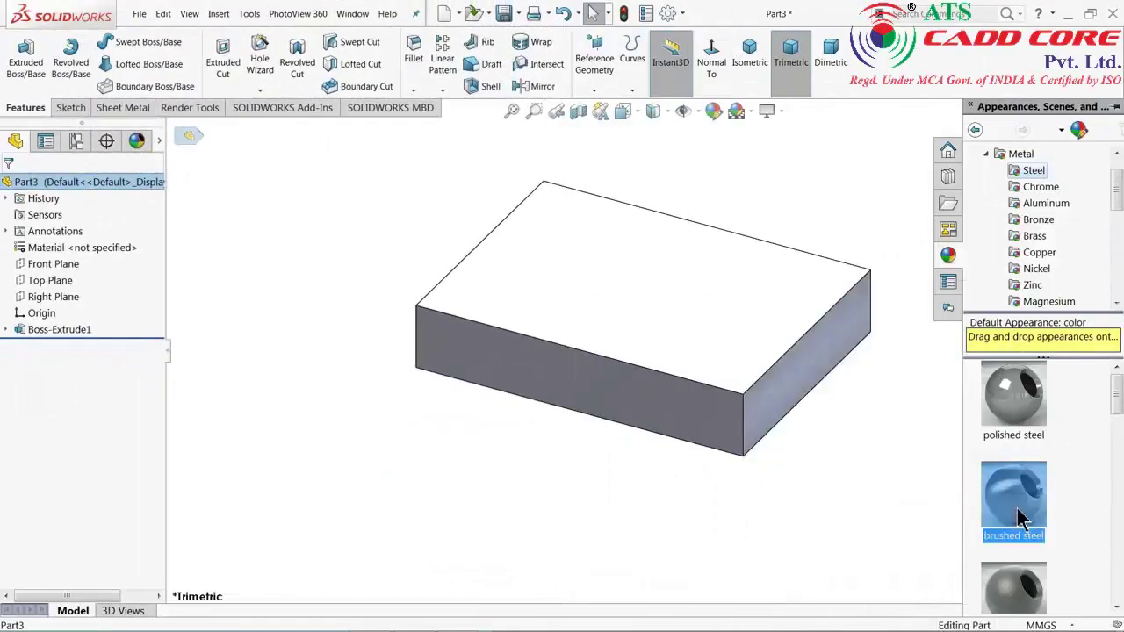
{"action": "double_click", "coordinate": [1024, 422]}
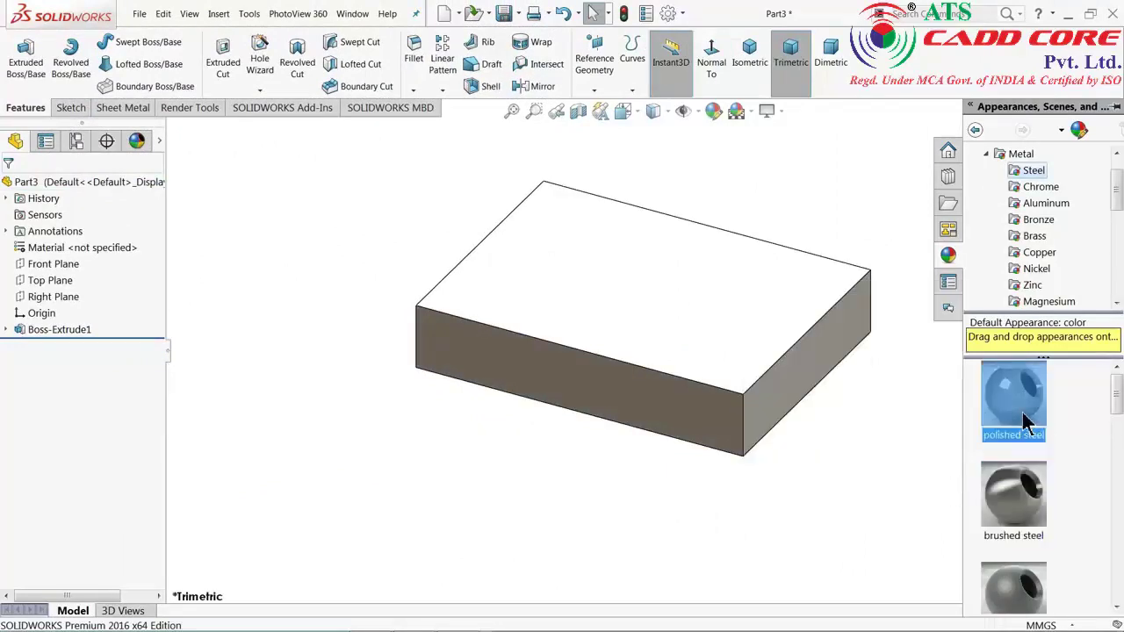
{"action": "double_click", "coordinate": [1021, 506]}
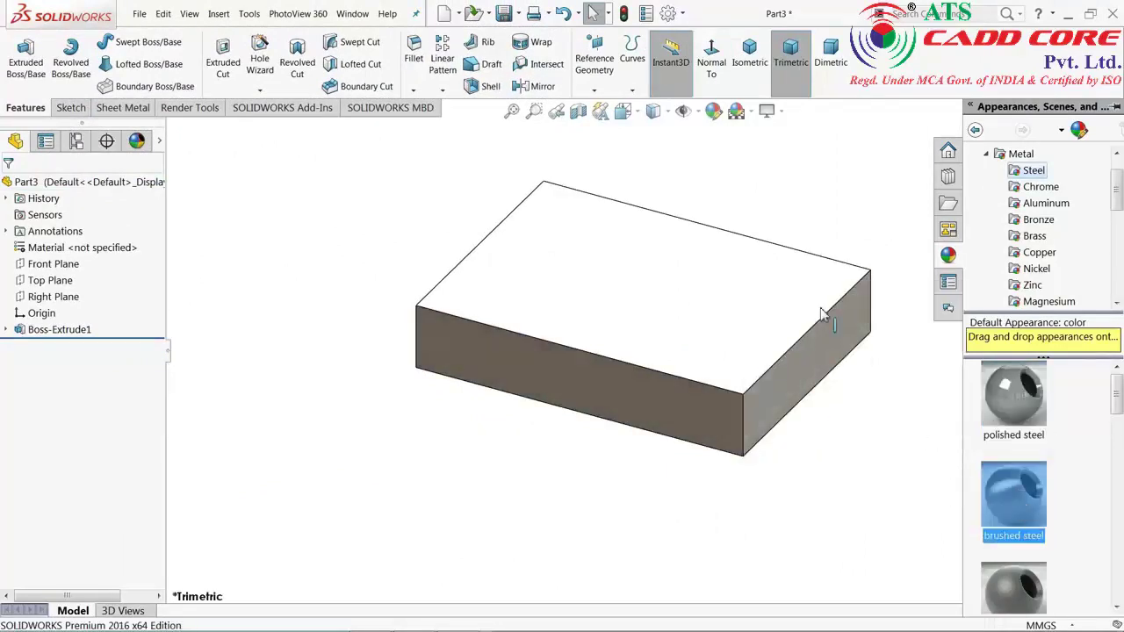
{"action": "scroll", "coordinate": [771, 250], "scroll_direction": "down", "scroll_amount": 1}
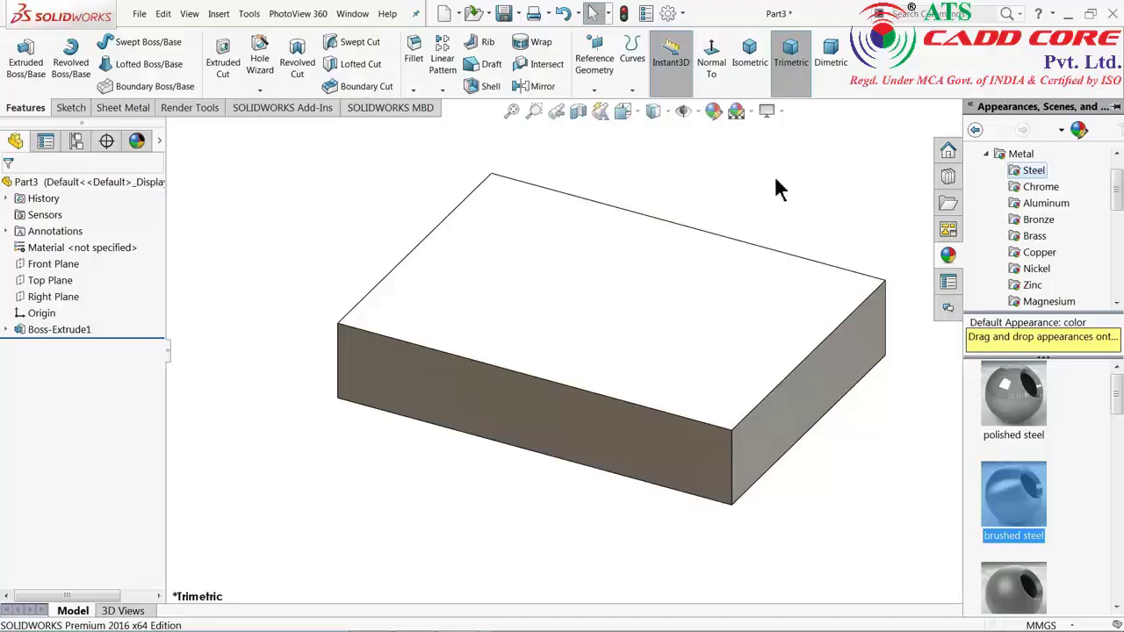
Sketch on the plate's top face, viewed normal, and draw one circle near each side.
{"action": "left_click", "coordinate": [527, 296]}
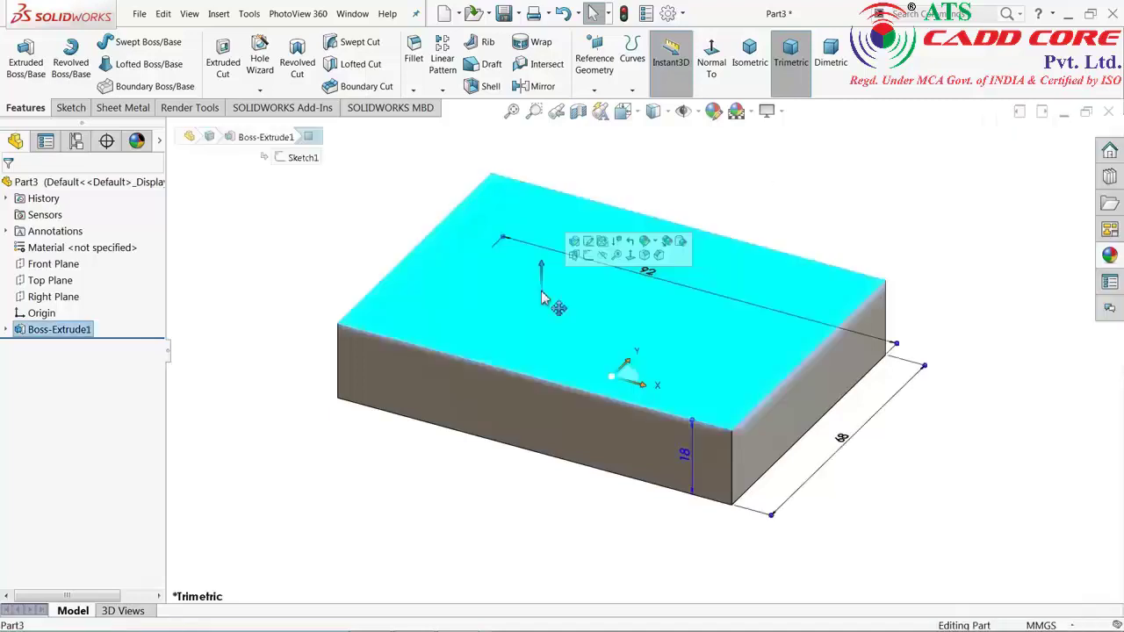
{"action": "left_click", "coordinate": [593, 265]}
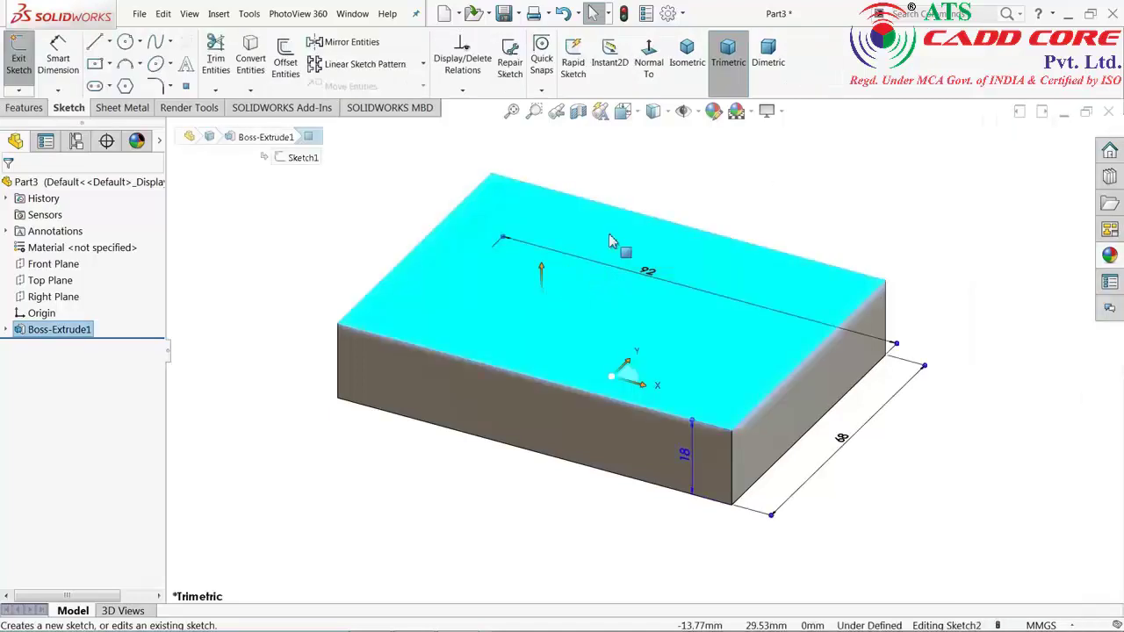
{"action": "left_click", "coordinate": [648, 66]}
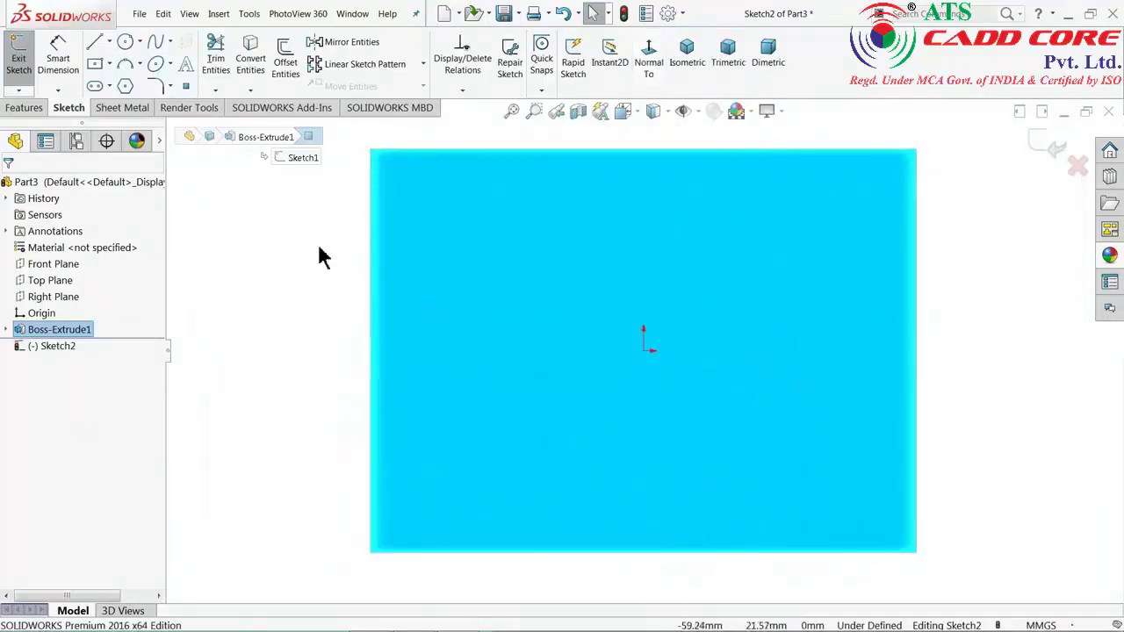
{"action": "left_click", "coordinate": [126, 42]}
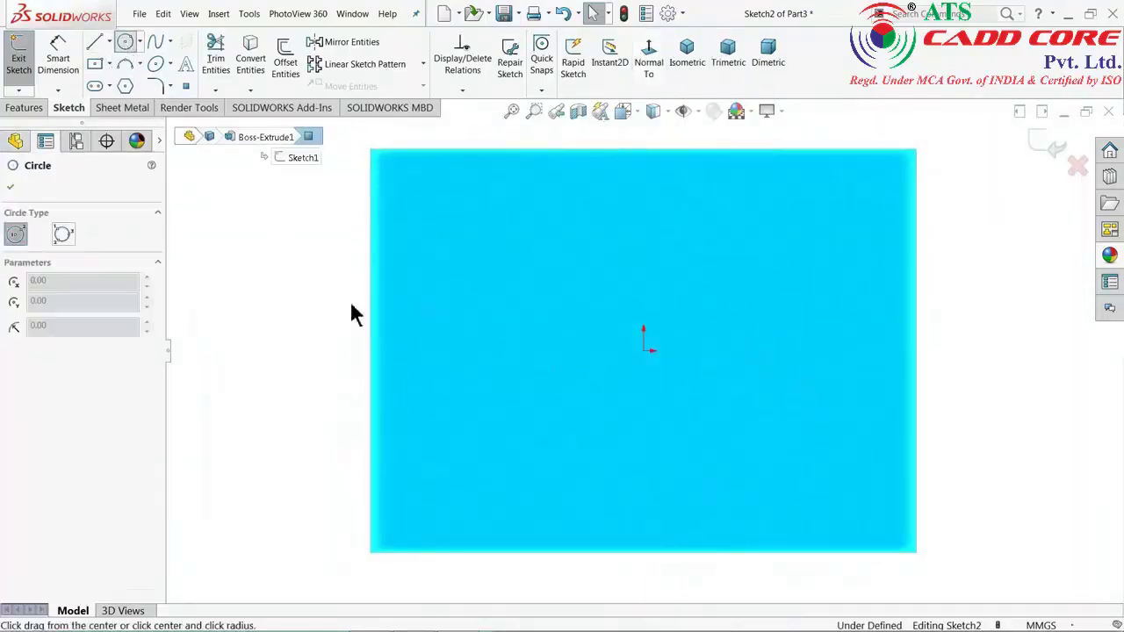
{"action": "left_click", "coordinate": [504, 399]}
{"action": "left_click", "coordinate": [557, 393]}
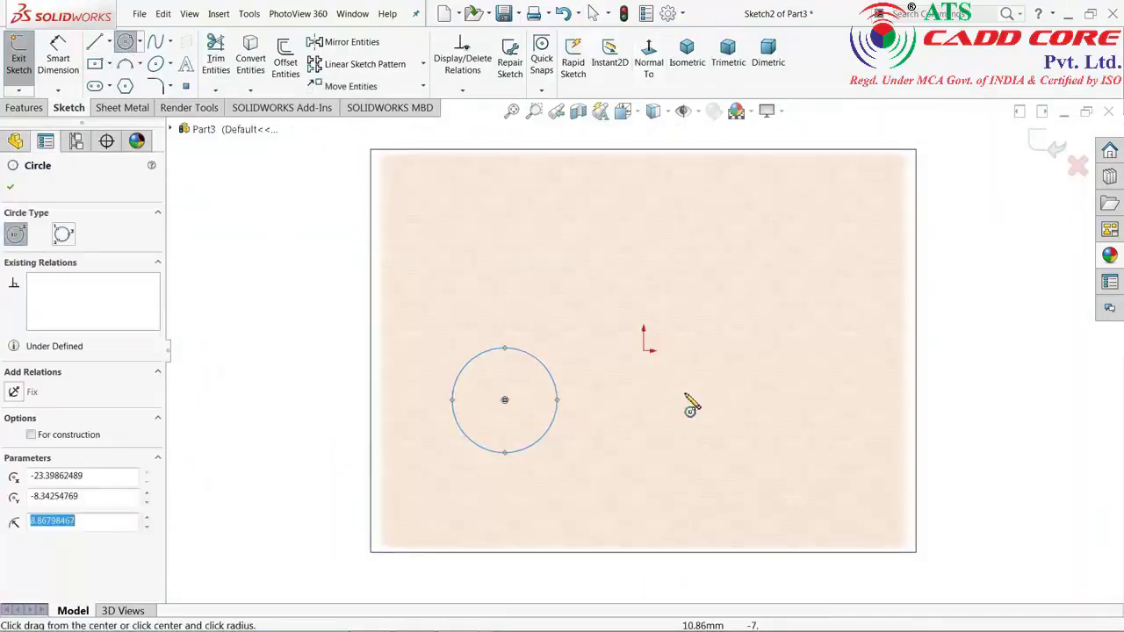
{"action": "left_click", "coordinate": [805, 389]}
{"action": "left_click", "coordinate": [864, 386]}
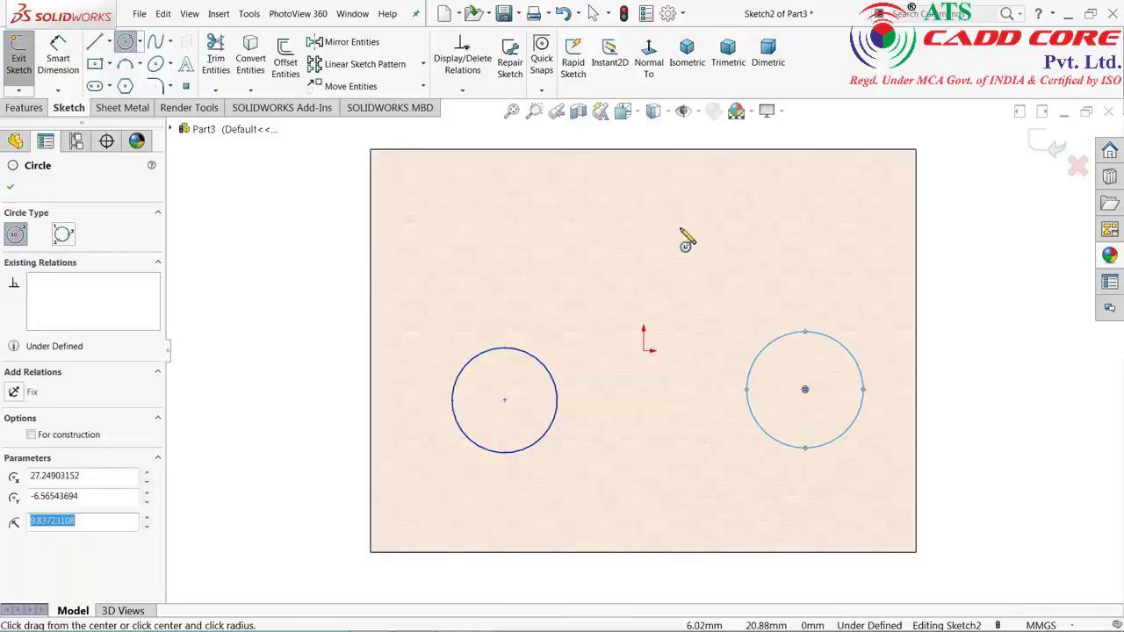
{"action": "right_click", "coordinate": [685, 239]}
{"action": "left_click", "coordinate": [721, 237]}
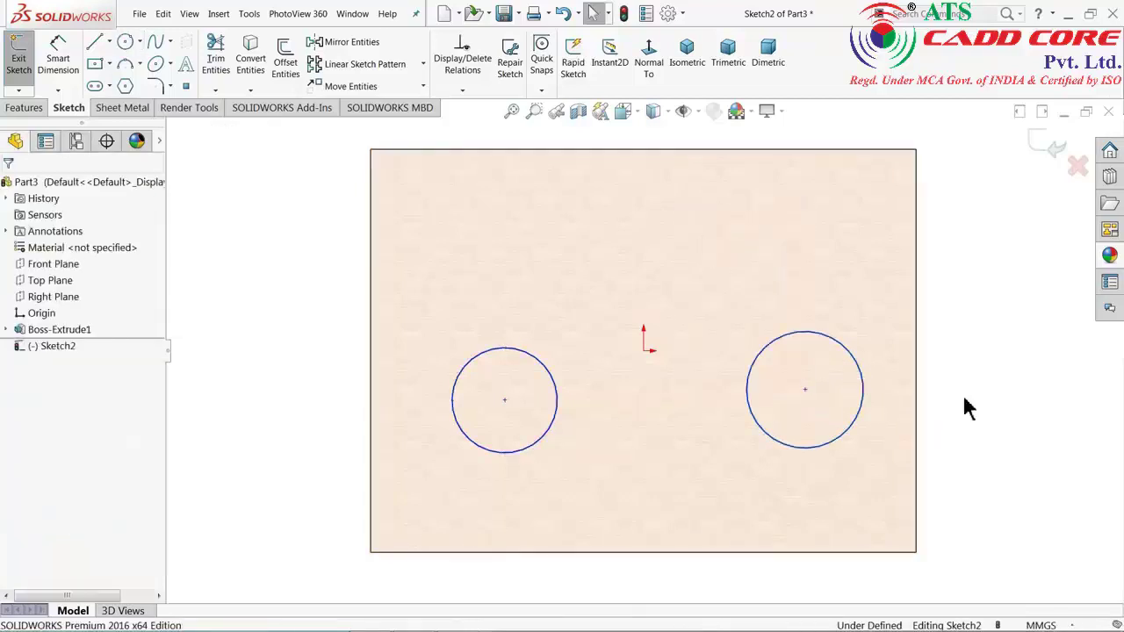
Make the two circles equal and align their centres horizontally.
{"action": "left_click_drag", "start_coordinate": [888, 341], "coordinate": [413, 421]}
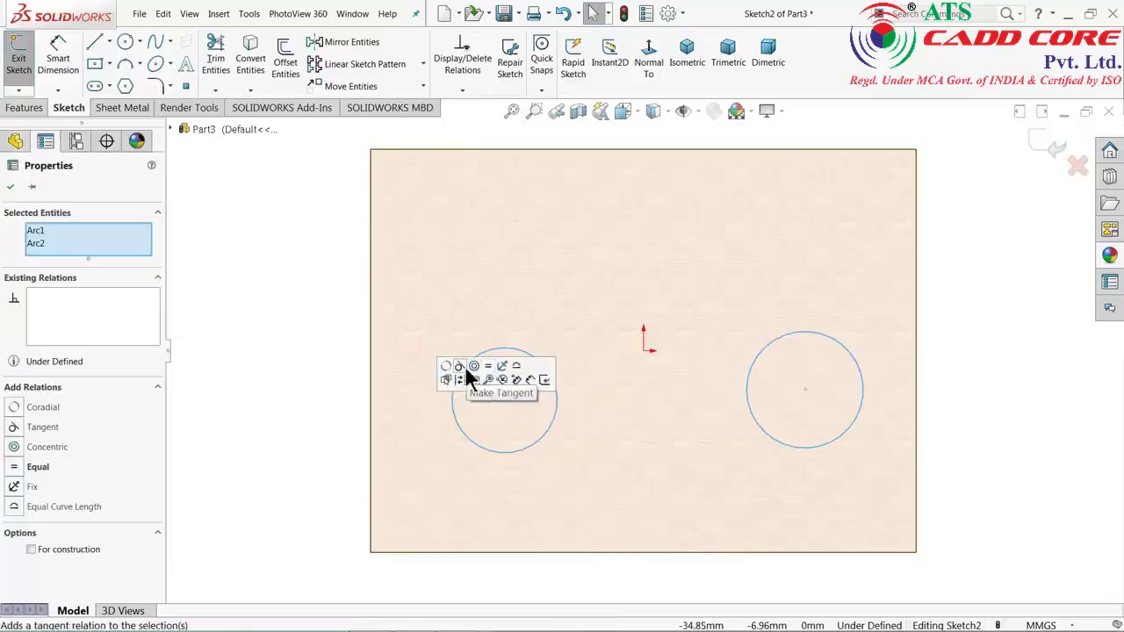
{"action": "left_click", "coordinate": [490, 373]}
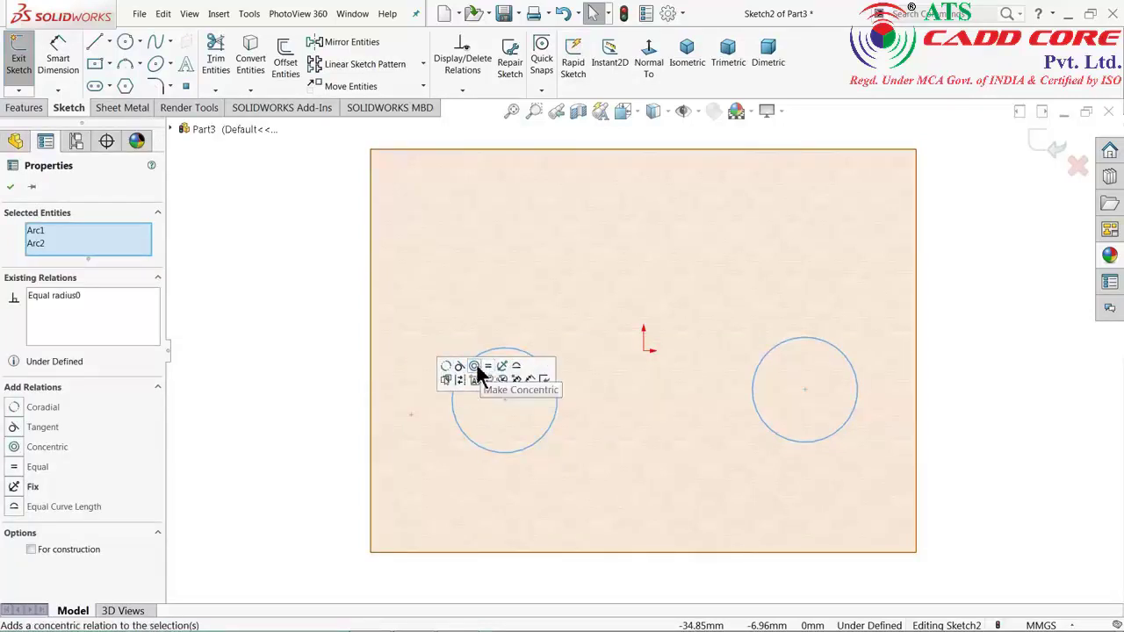
{"action": "left_click", "coordinate": [313, 334]}
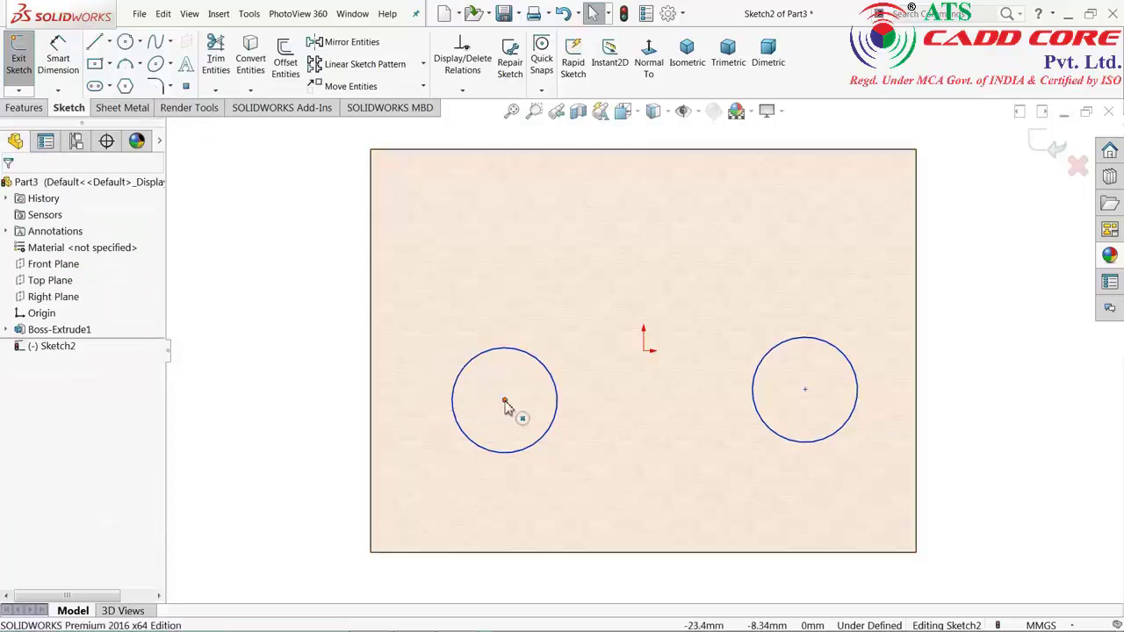
{"action": "left_click", "coordinate": [505, 401]}
{"action": "left_click", "coordinate": [805, 389], "text": "ctrl"}
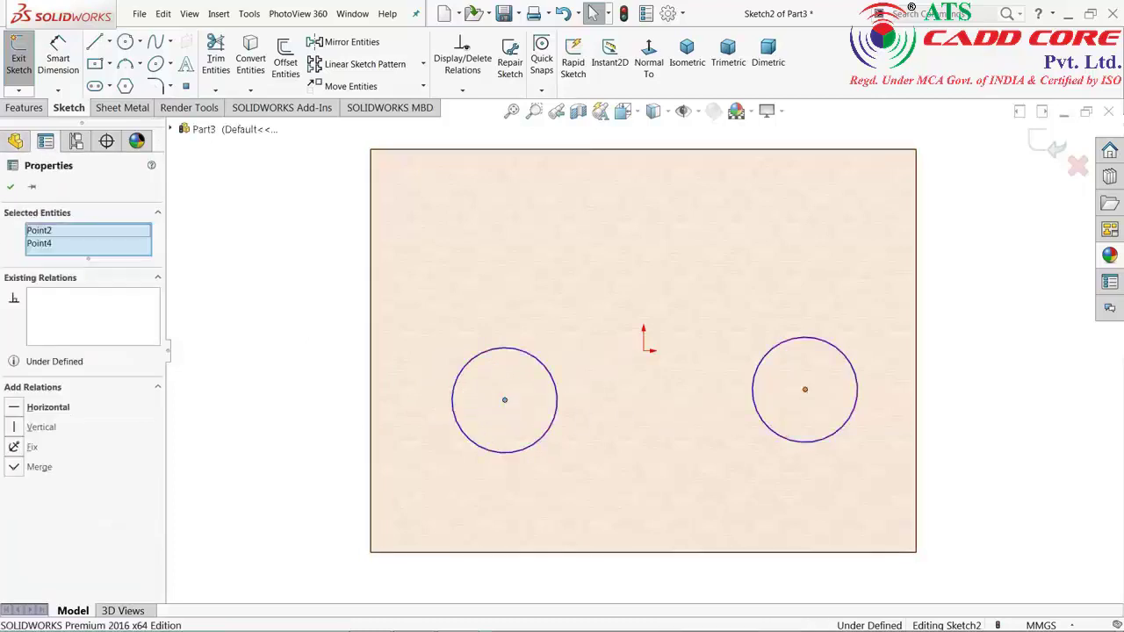
{"action": "left_click", "coordinate": [843, 354]}
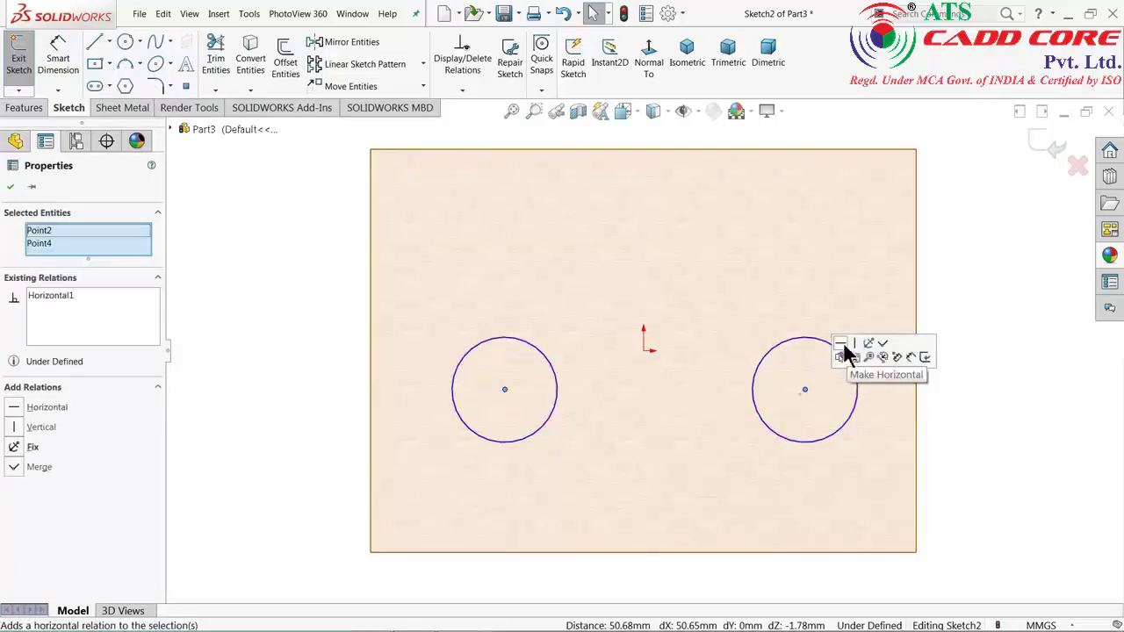
{"action": "left_click", "coordinate": [467, 321]}
Place the right circle 20 mm from the right edge and 28 mm from the bottom edge.
{"action": "left_click", "coordinate": [58, 68]}
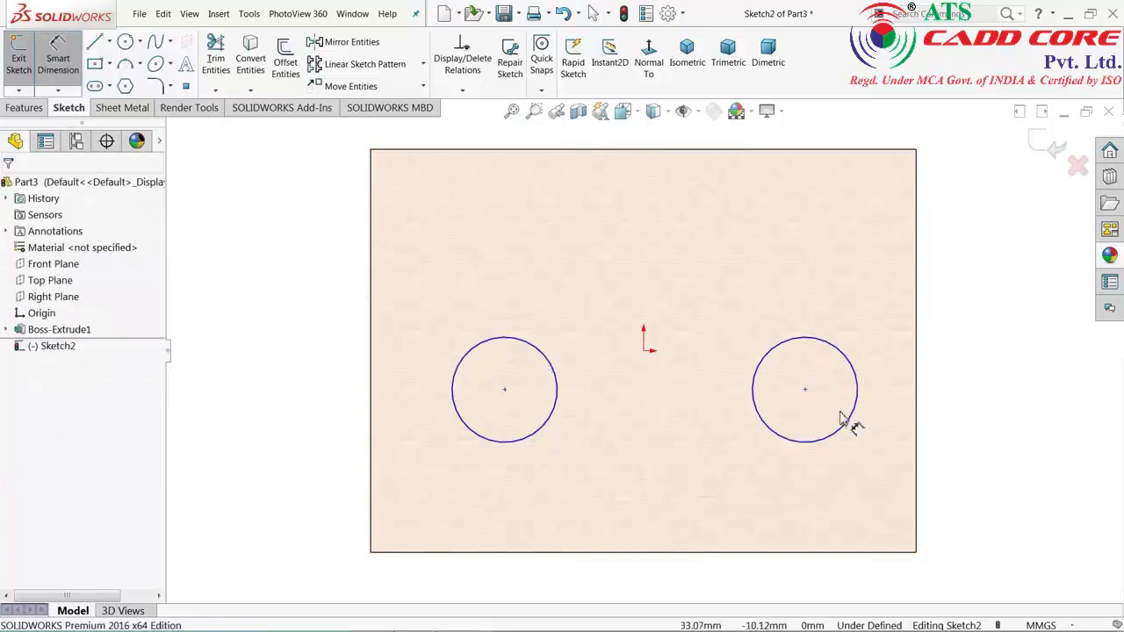
{"action": "left_click", "coordinate": [805, 391]}
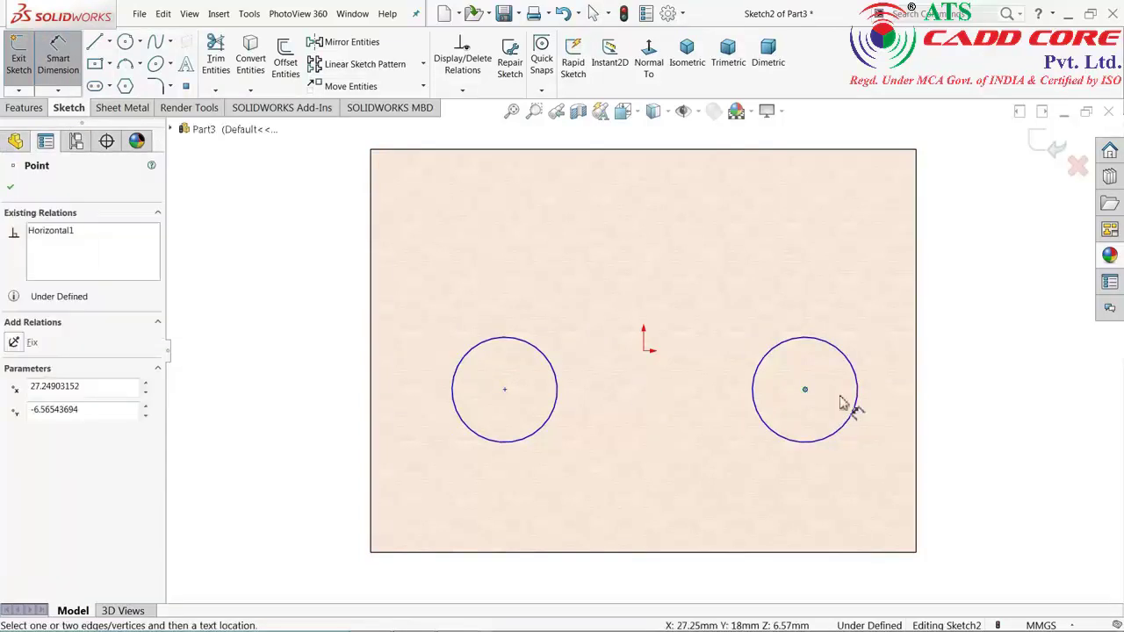
{"action": "left_click", "coordinate": [916, 405]}
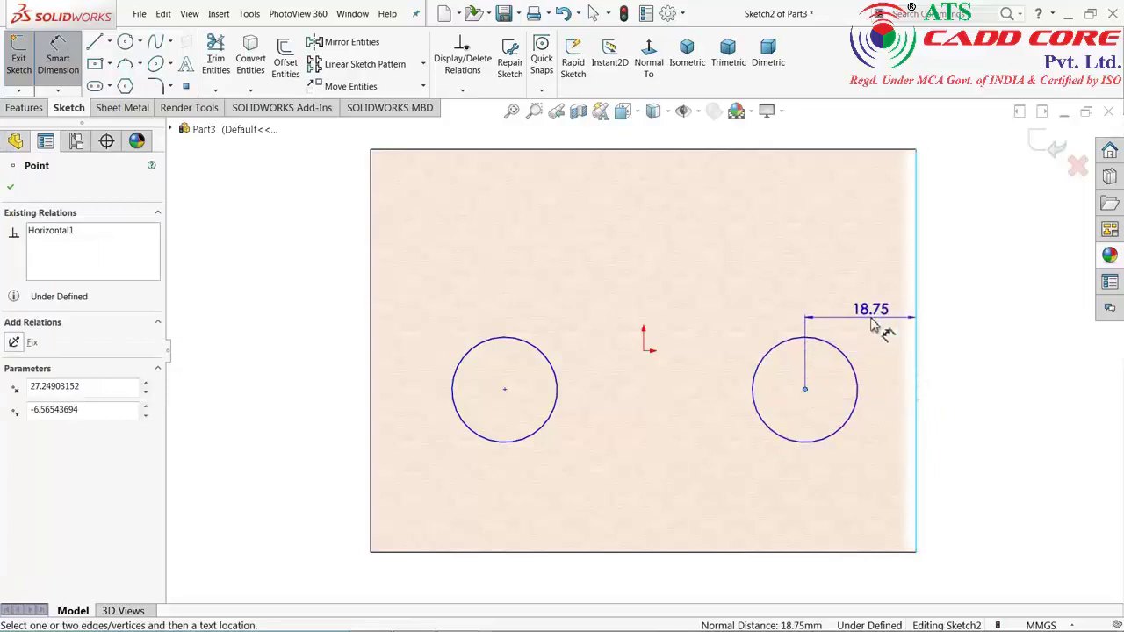
{"action": "left_click", "coordinate": [869, 318]}
{"action": "type", "text": "20"}
{"action": "key", "text": "Return"}
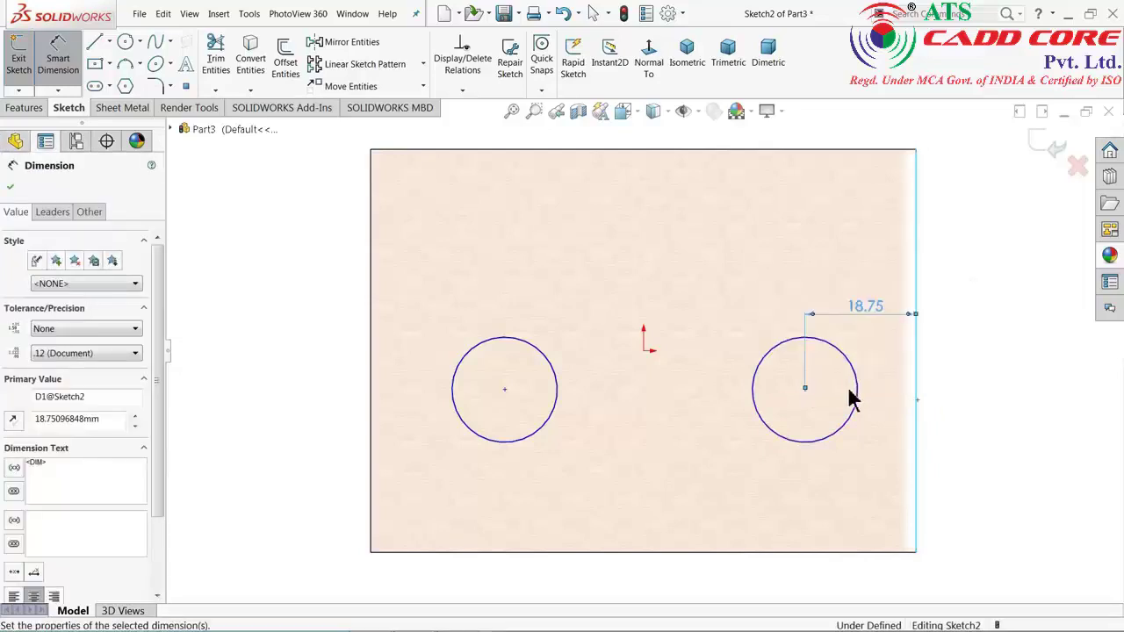
{"action": "left_click_drag", "start_coordinate": [843, 421], "coordinate": [847, 559]}
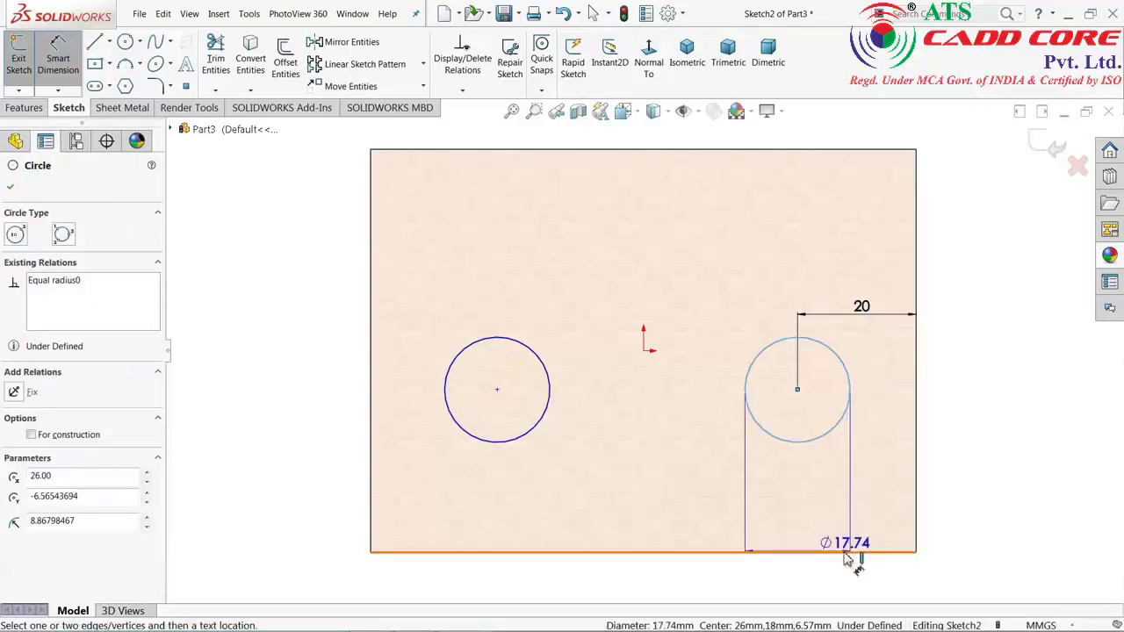
{"action": "left_click", "coordinate": [847, 553]}
{"action": "left_click", "coordinate": [988, 483]}
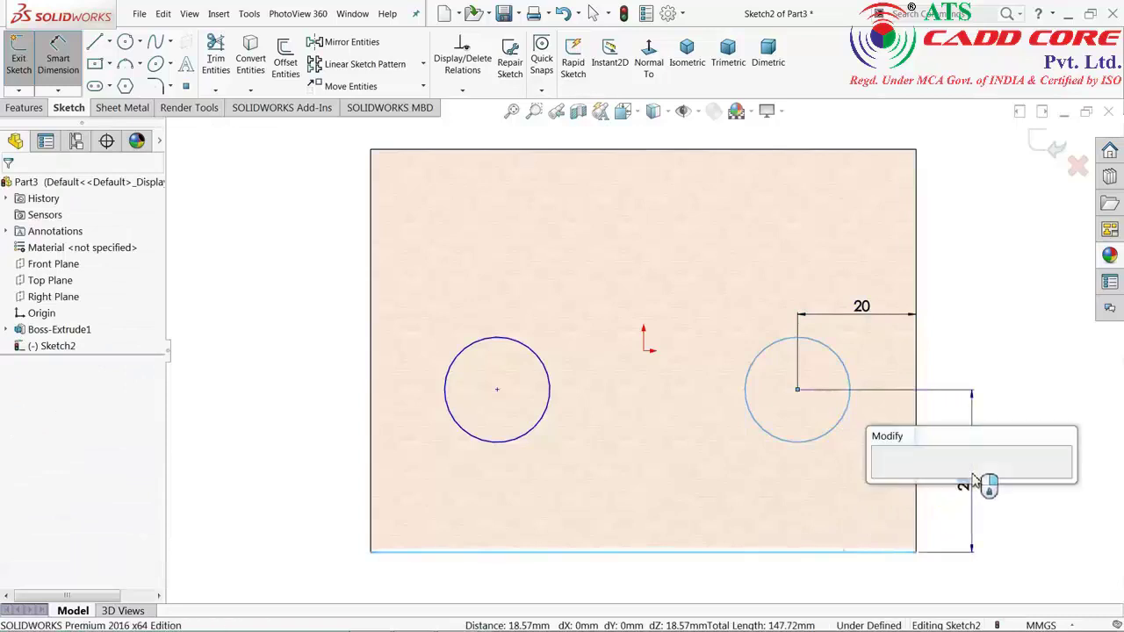
{"action": "key", "text": "Return"}
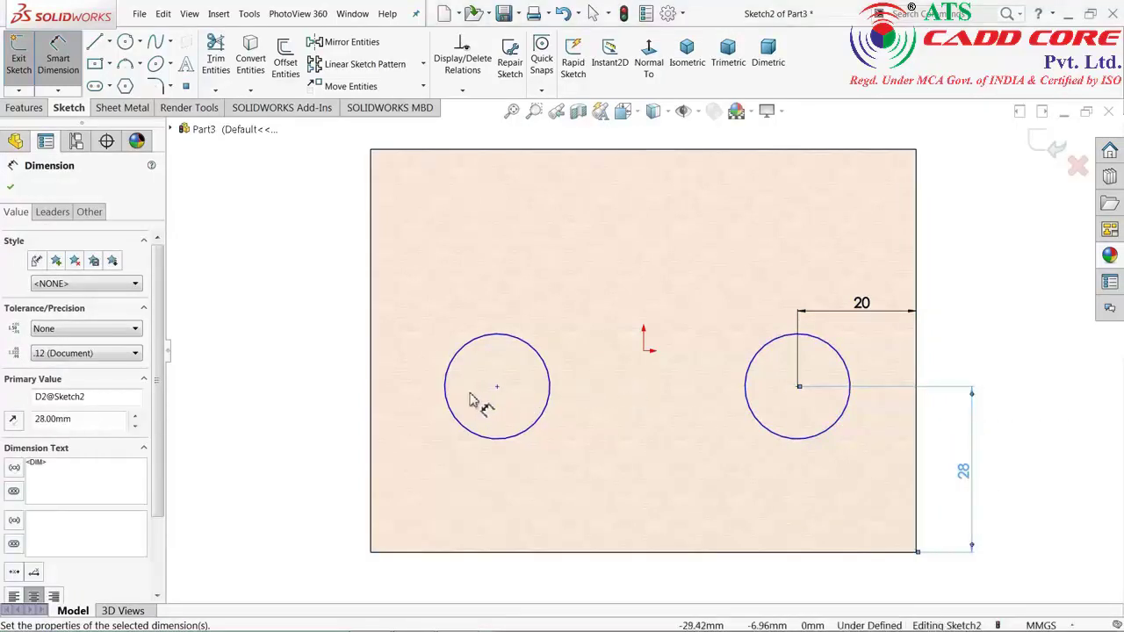
Give the left circle a 16 mm diameter and dimension its distance from the left edge.
{"action": "left_click", "coordinate": [446, 394]}
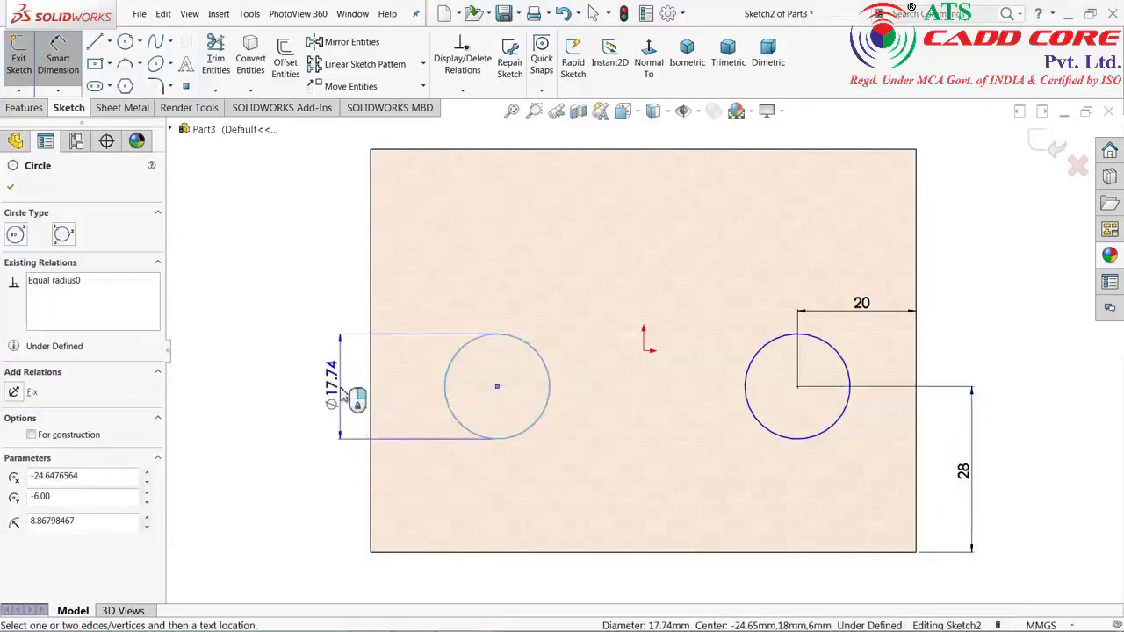
{"action": "left_click", "coordinate": [358, 396]}
{"action": "type", "text": "6"}
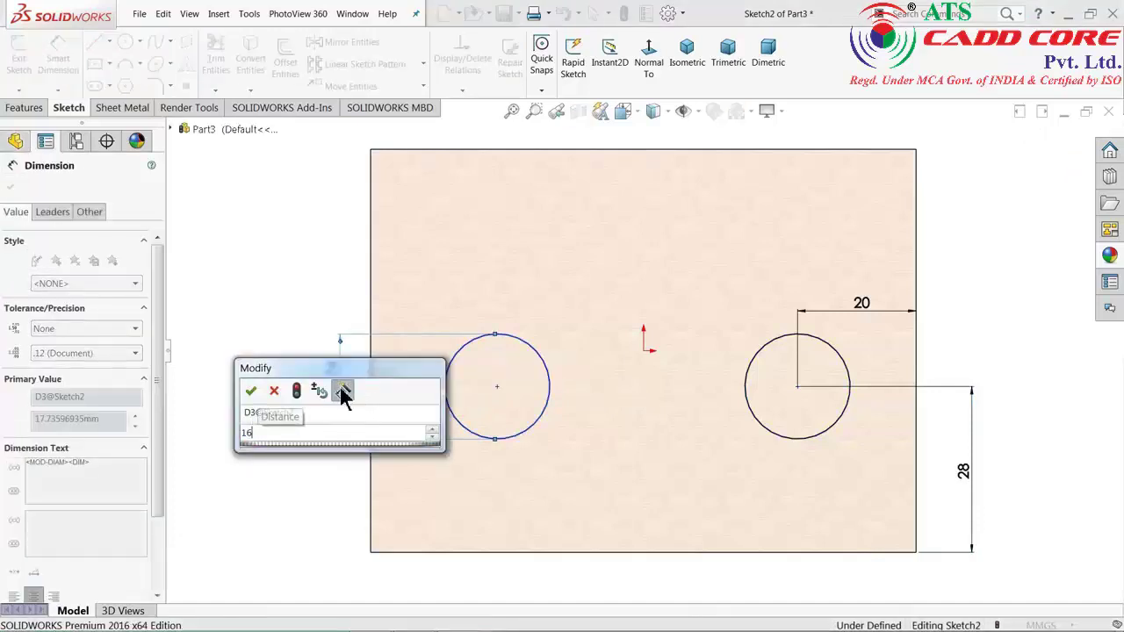
{"action": "key", "text": "Return"}
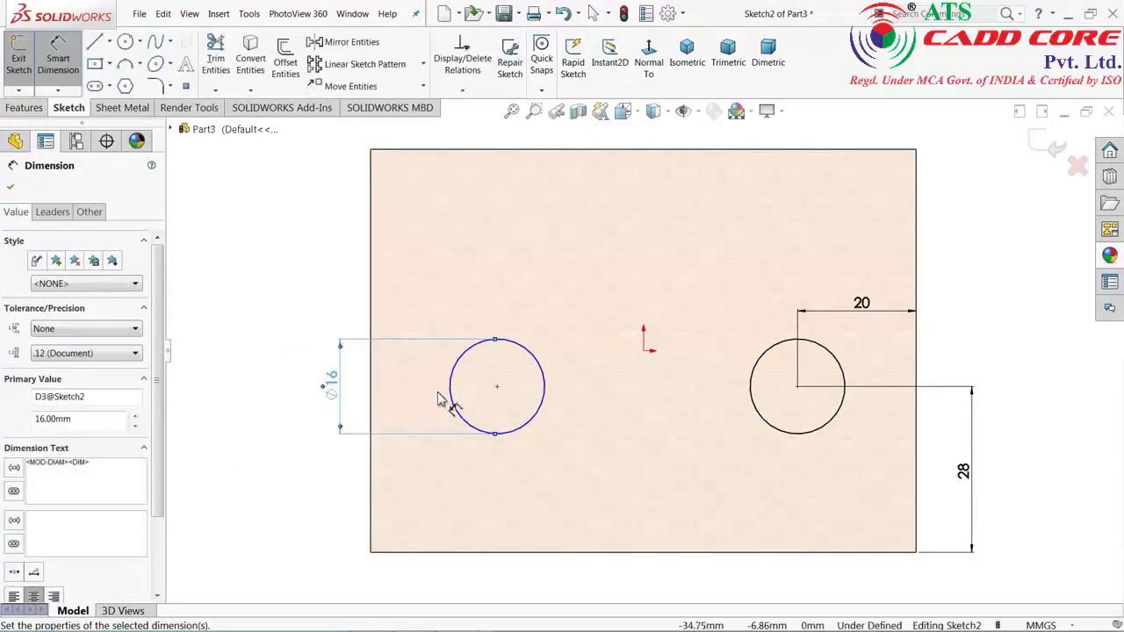
{"action": "left_click", "coordinate": [497, 389]}
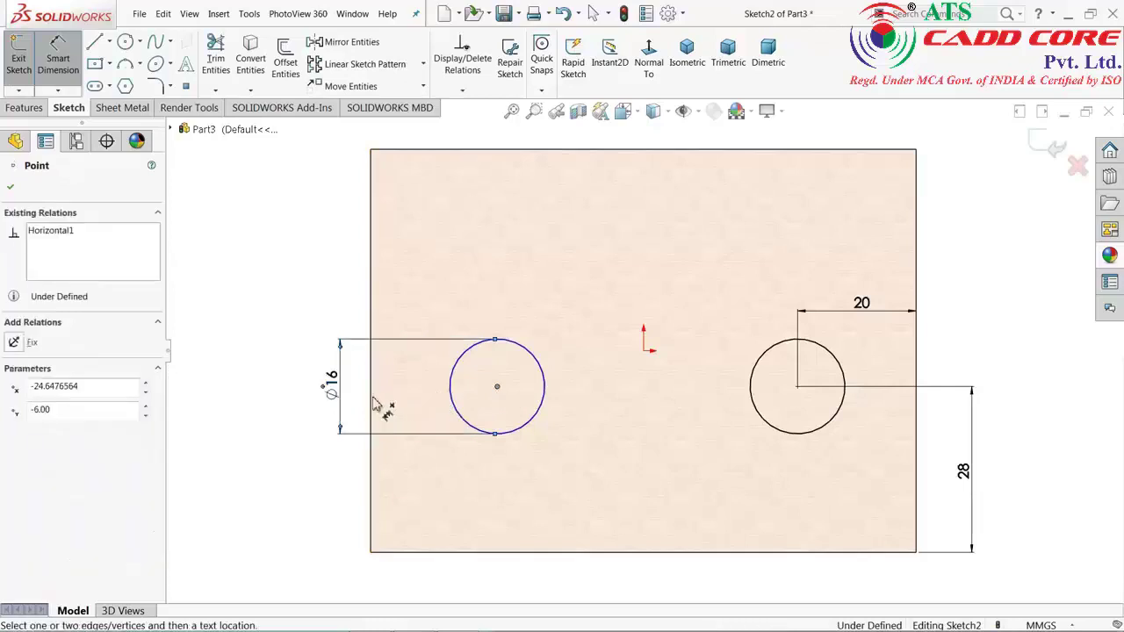
{"action": "left_click", "coordinate": [372, 488]}
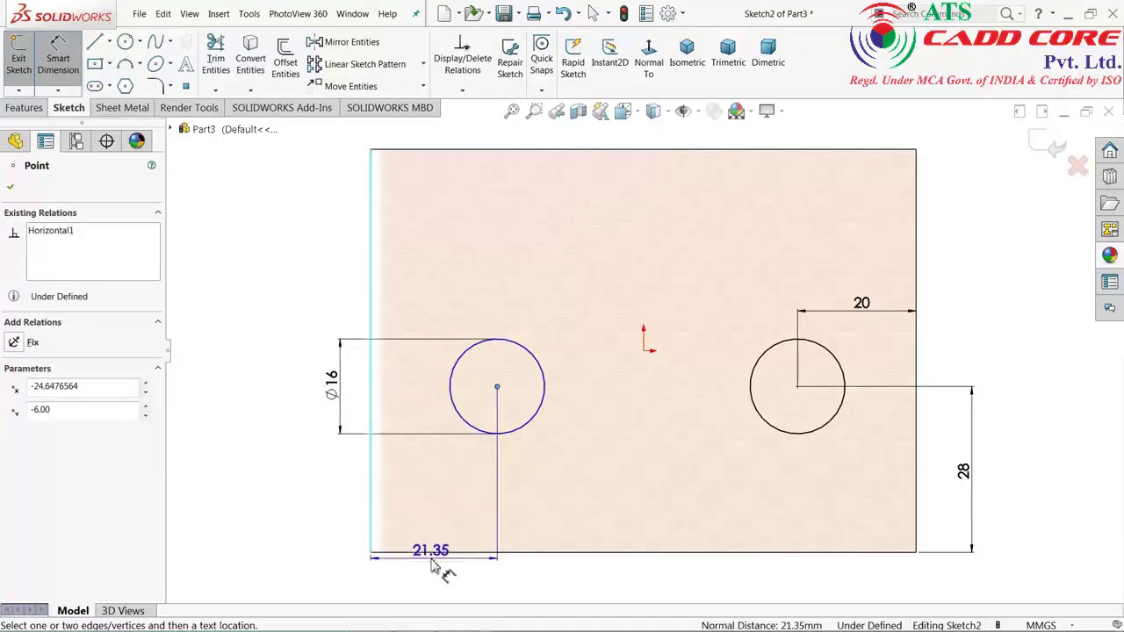
{"action": "left_click", "coordinate": [432, 316]}
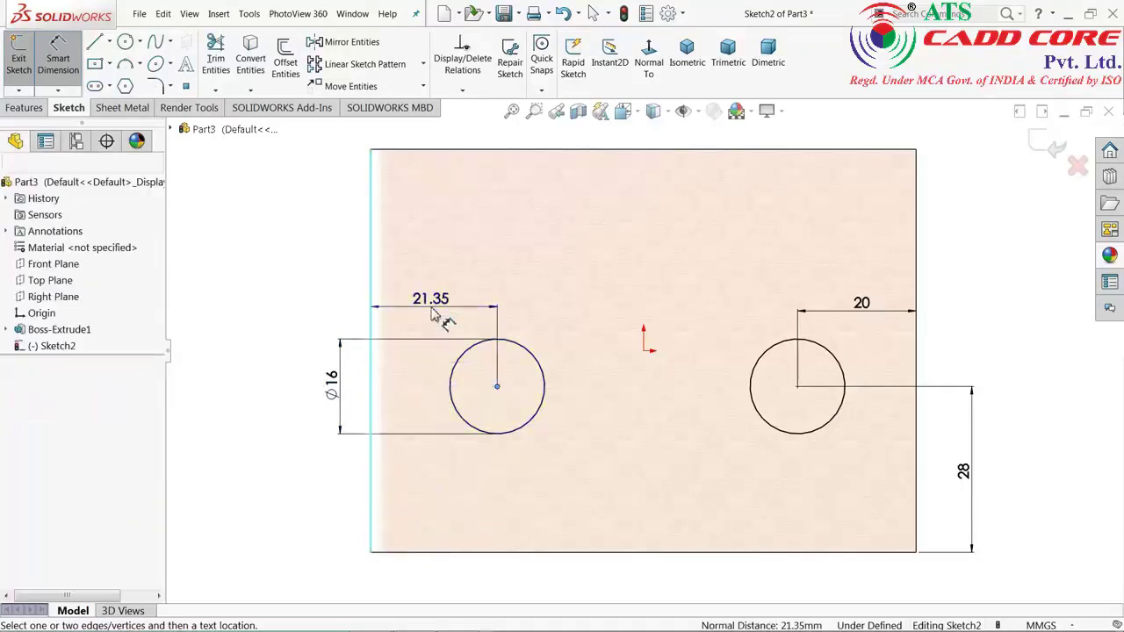
{"action": "type", "text": "20"}
{"action": "key", "text": "Return"}
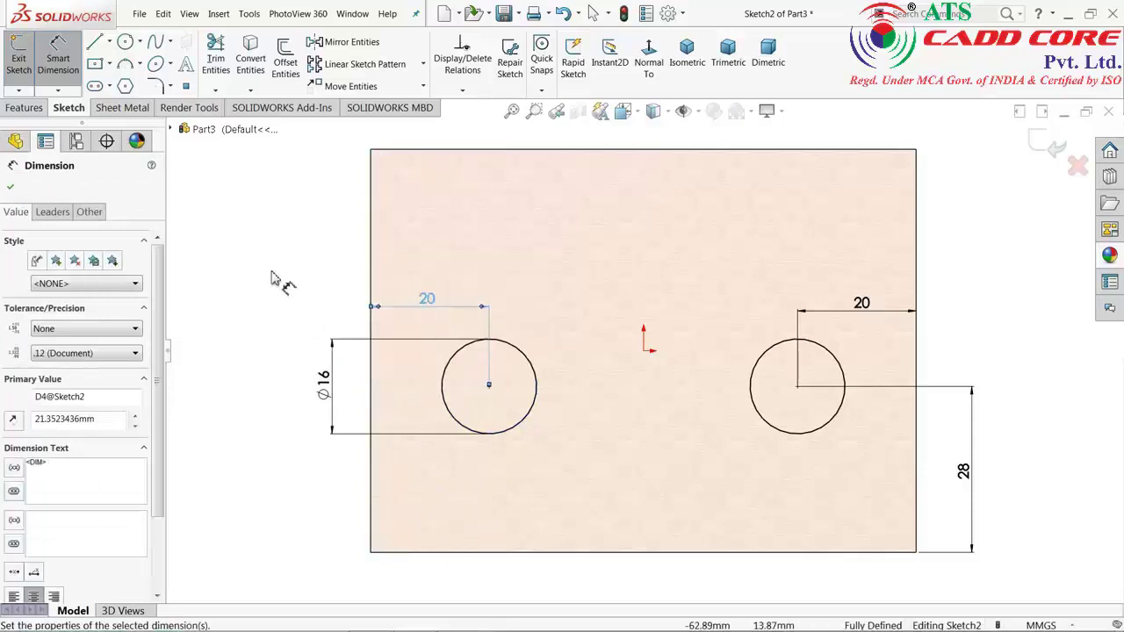
Move both 20 mm dimensions below the plate and exit the sketch.
{"action": "right_click", "coordinate": [261, 253]}
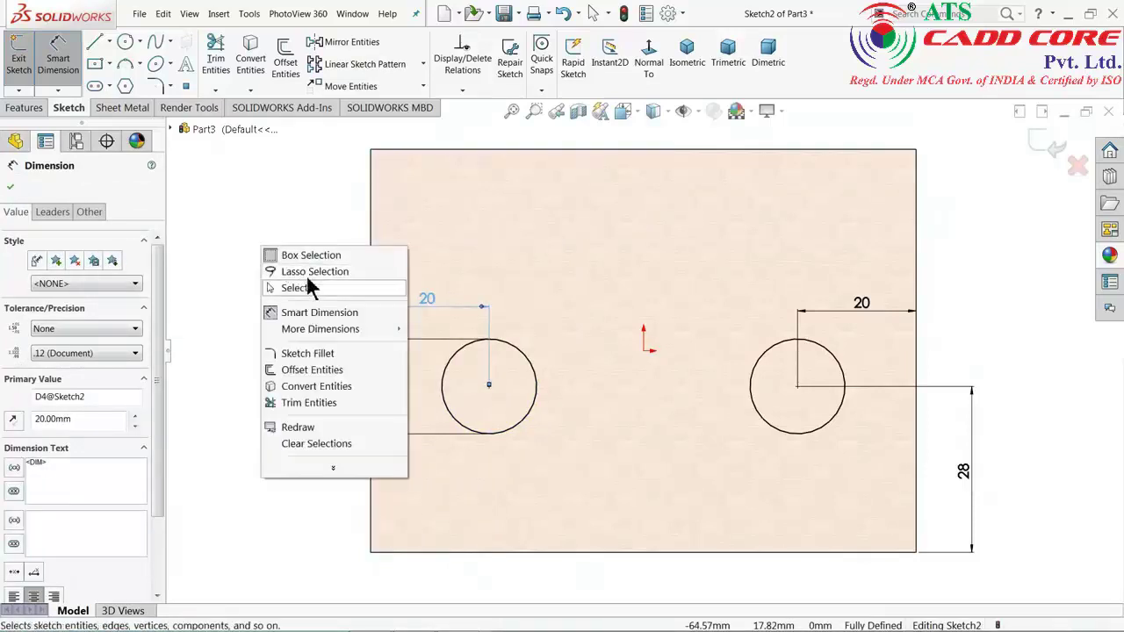
{"action": "left_click", "coordinate": [303, 289]}
{"action": "left_click_drag", "start_coordinate": [438, 305], "coordinate": [436, 577]}
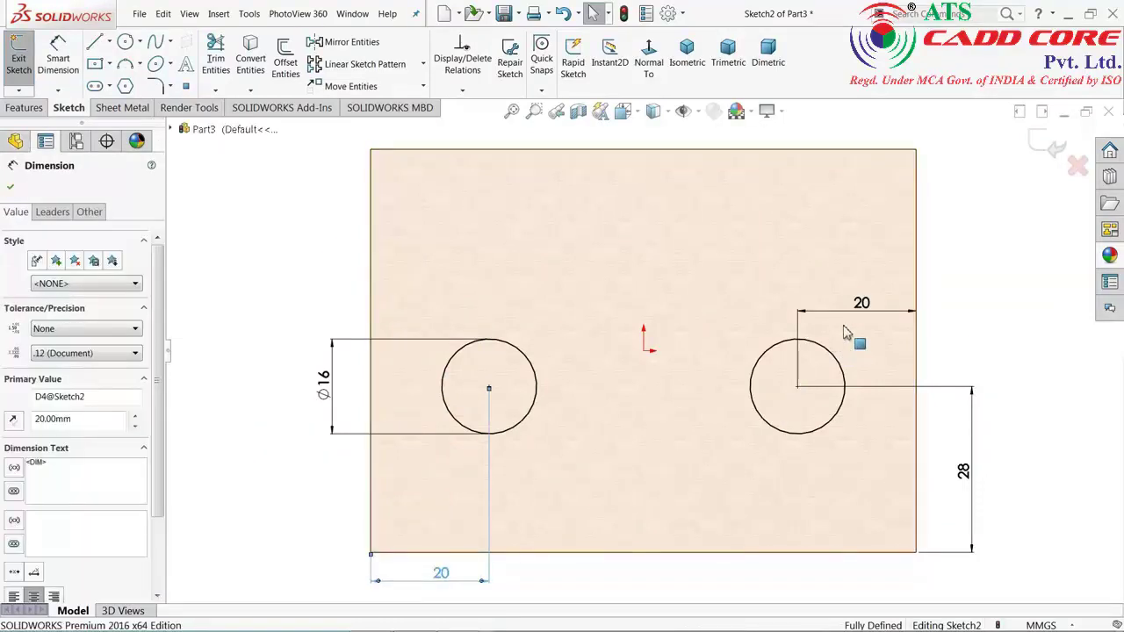
{"action": "mouse_move", "coordinate": [864, 307]}
{"action": "left_mouse_down"}
{"action": "mouse_move", "coordinate": [838, 472]}
{"action": "mouse_move", "coordinate": [840, 572]}
{"action": "left_mouse_up"}
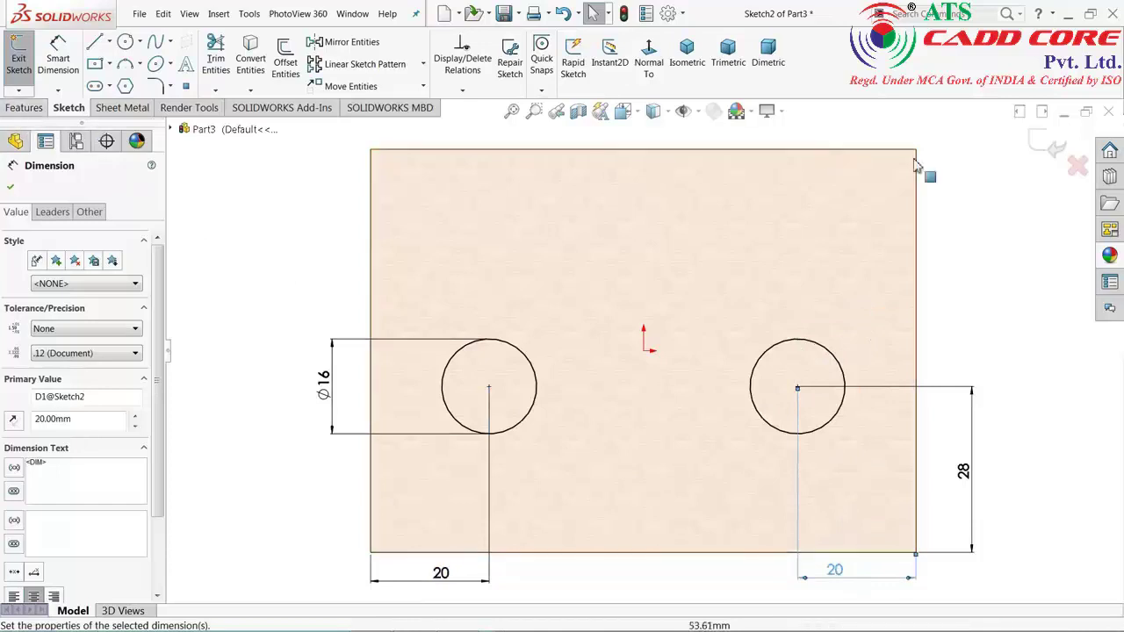
{"action": "left_click", "coordinate": [1040, 140]}
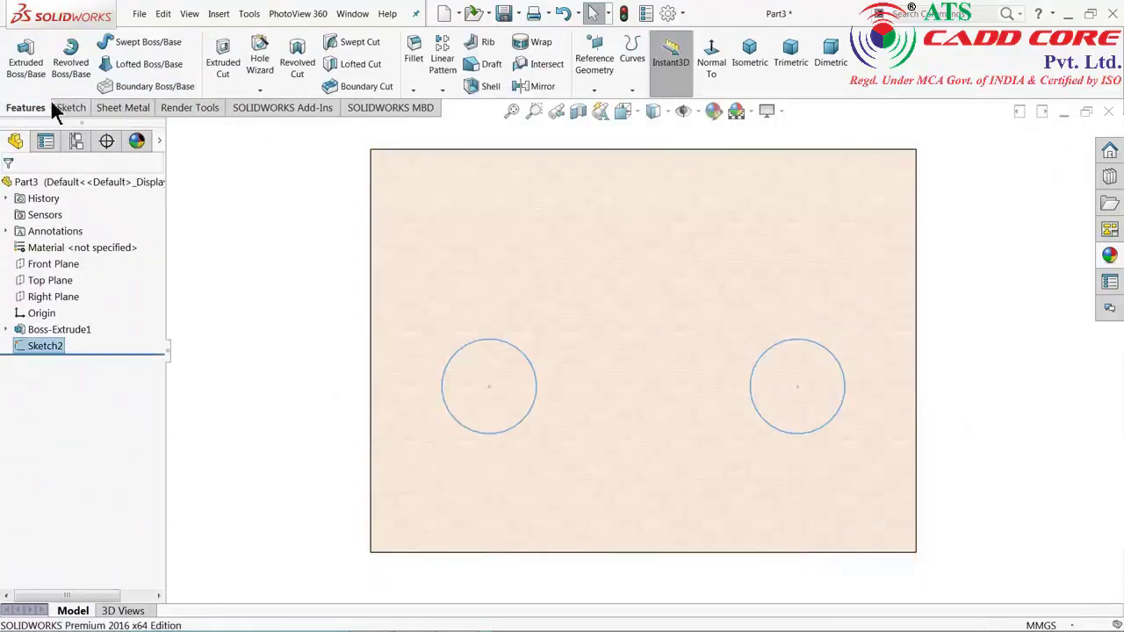
Cut both circles Through All to make the holes, then return to the reference drawing.
{"action": "left_click", "coordinate": [222, 55]}
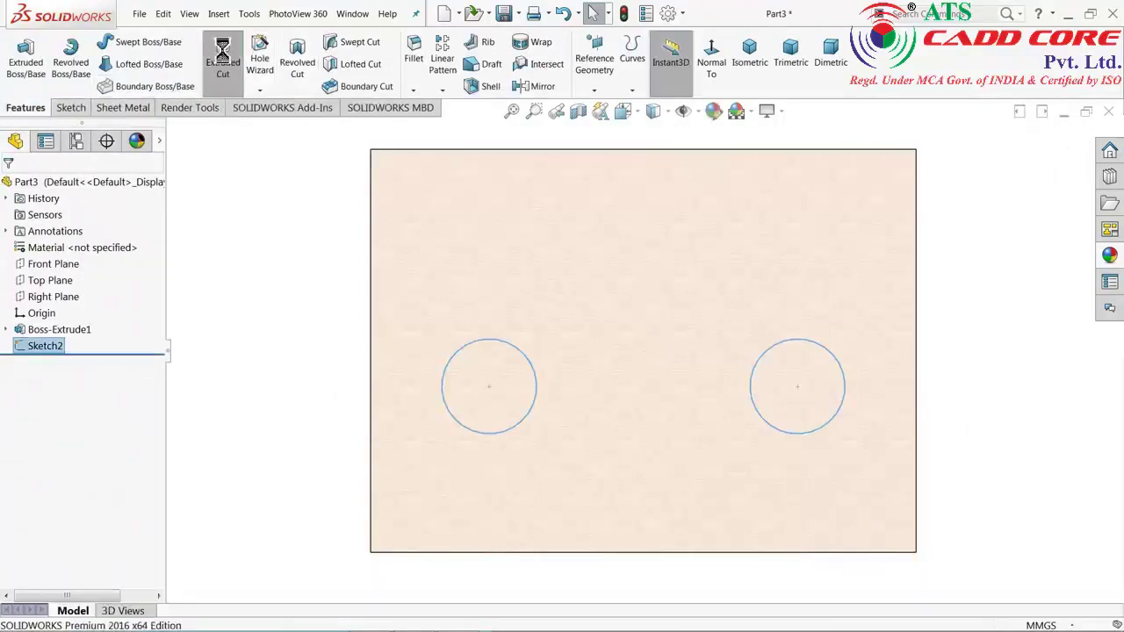
{"action": "left_click", "coordinate": [752, 57]}
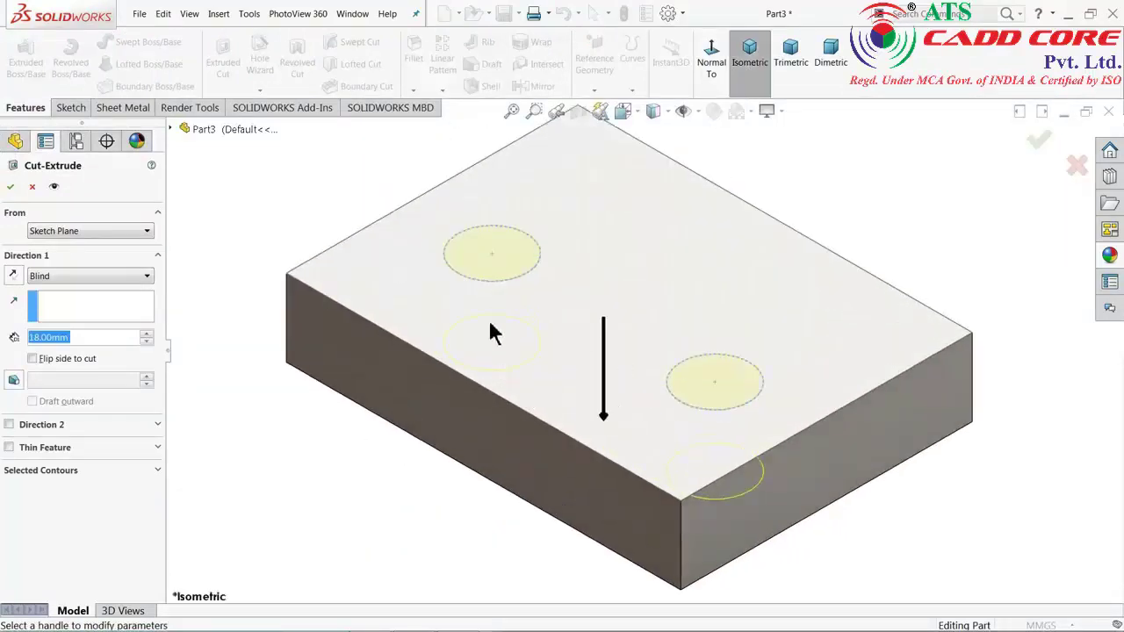
{"action": "left_click", "coordinate": [88, 277]}
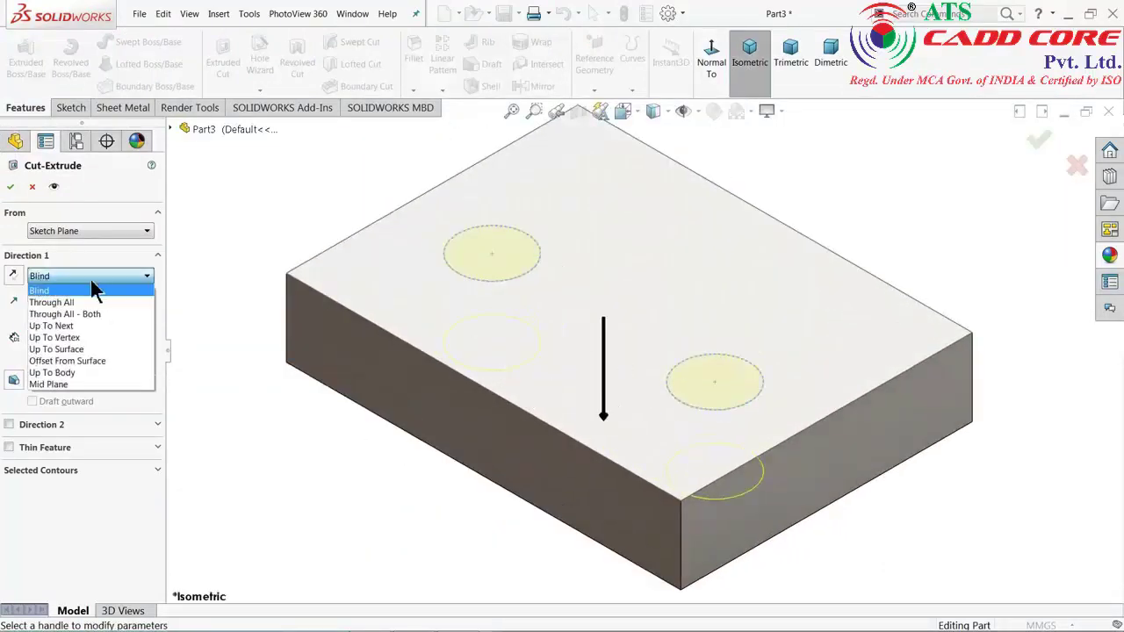
{"action": "left_click", "coordinate": [53, 302]}
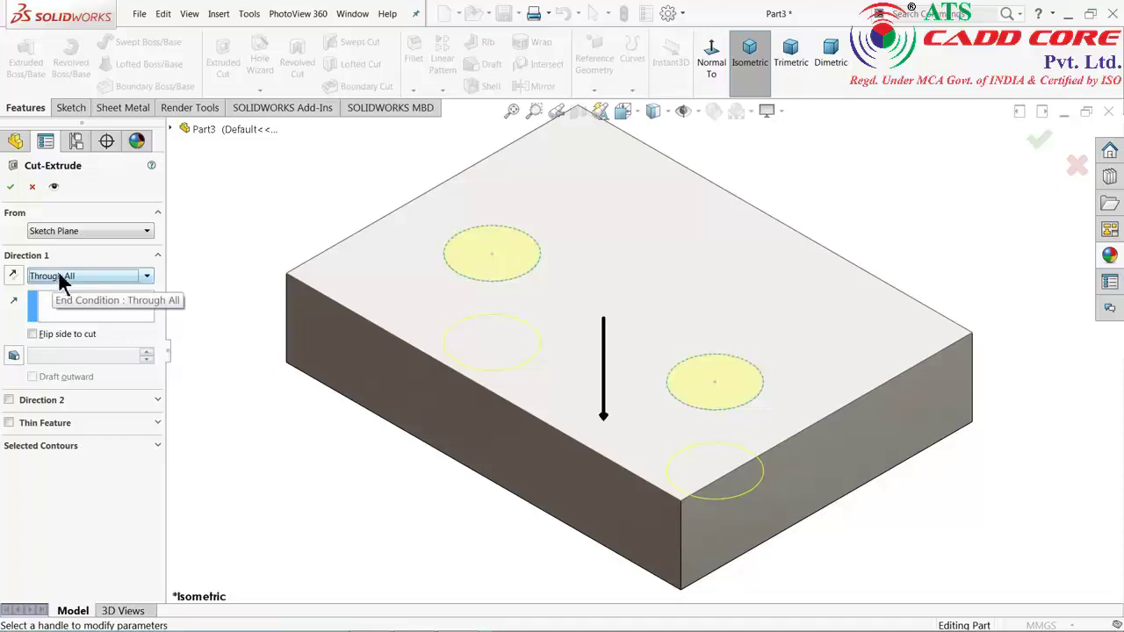
{"action": "left_click", "coordinate": [10, 186]}
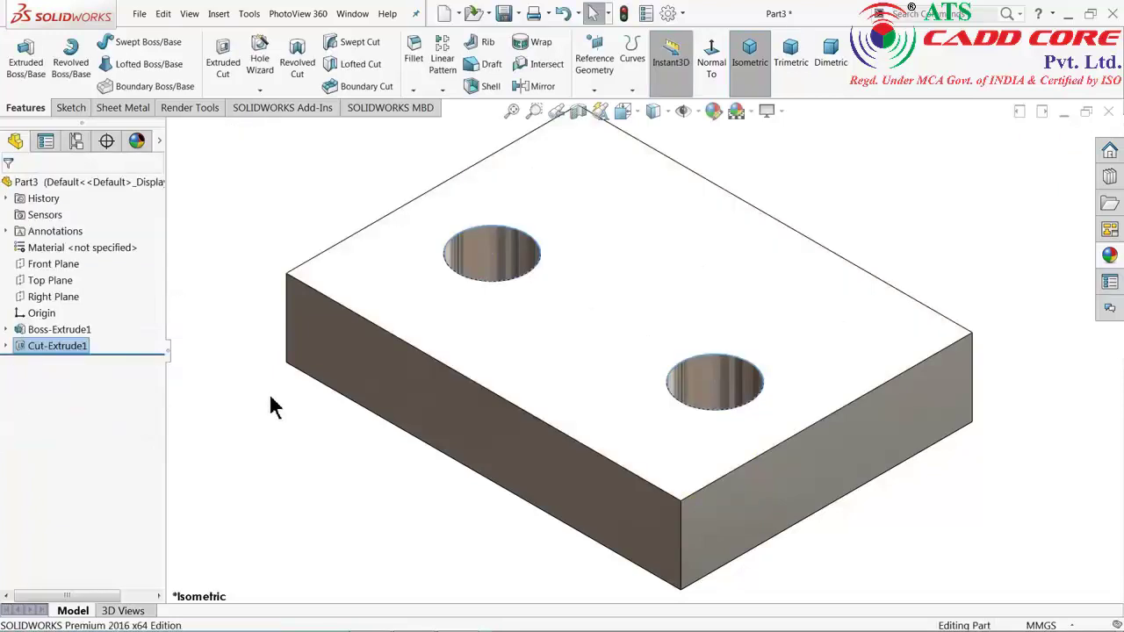
{"action": "mouse_move", "coordinate": [276, 422]}
{"action": "middle_mouse_down"}
{"action": "mouse_move", "coordinate": [297, 255]}
{"action": "mouse_move", "coordinate": [296, 374]}
{"action": "mouse_move", "coordinate": [271, 396]}
{"action": "mouse_move", "coordinate": [289, 414]}
{"action": "middle_mouse_up"}
{"action": "key", "text": "alt+Tab"}
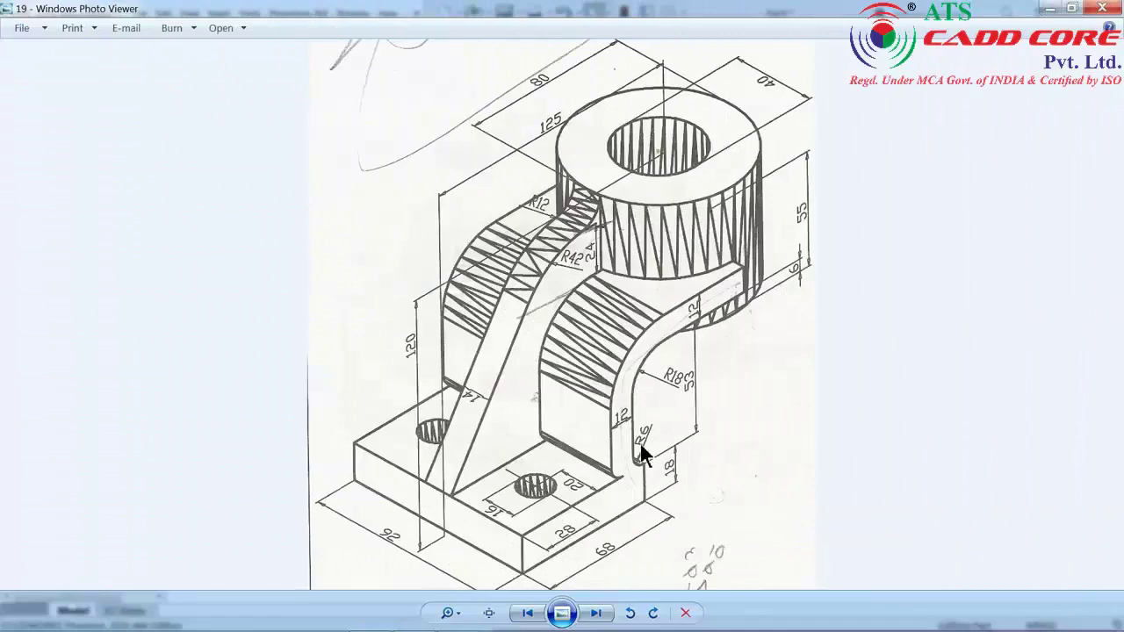
Close Photo Viewer and start a sketch on the plate's right end face, viewed normal.
{"action": "left_click", "coordinate": [1050, 9]}
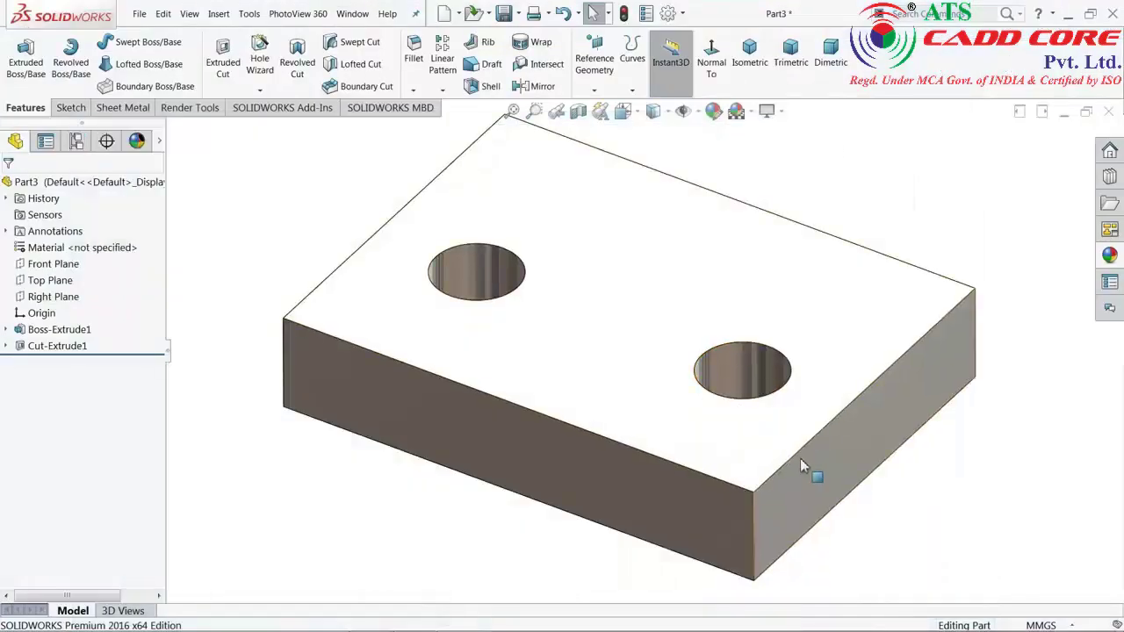
{"action": "left_click", "coordinate": [800, 460]}
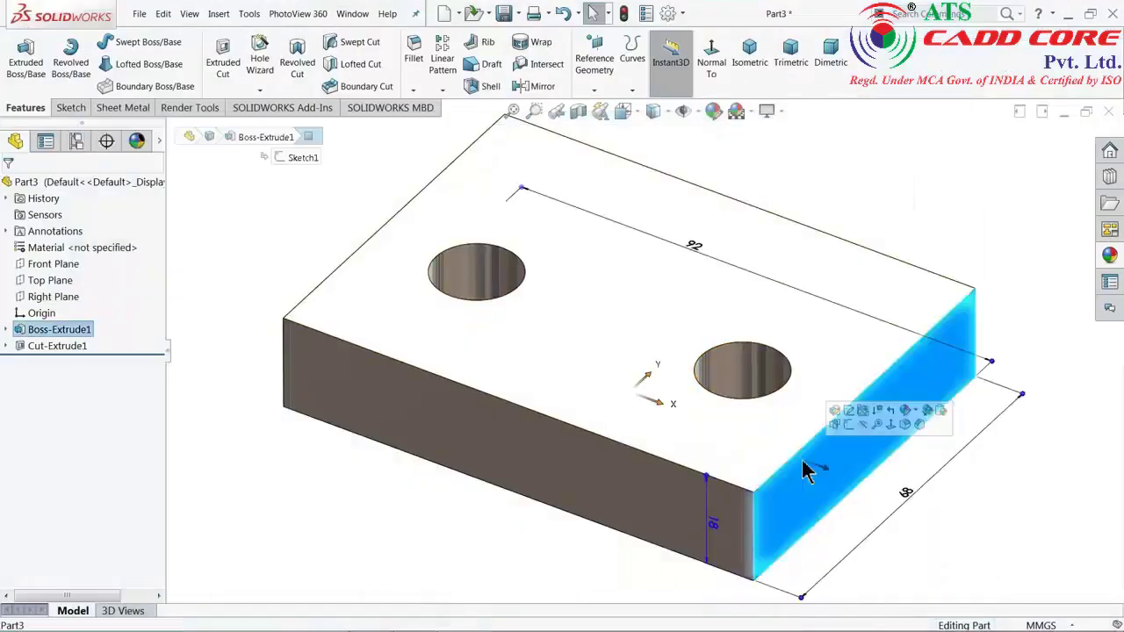
{"action": "left_click", "coordinate": [849, 426]}
{"action": "left_click", "coordinate": [649, 56]}
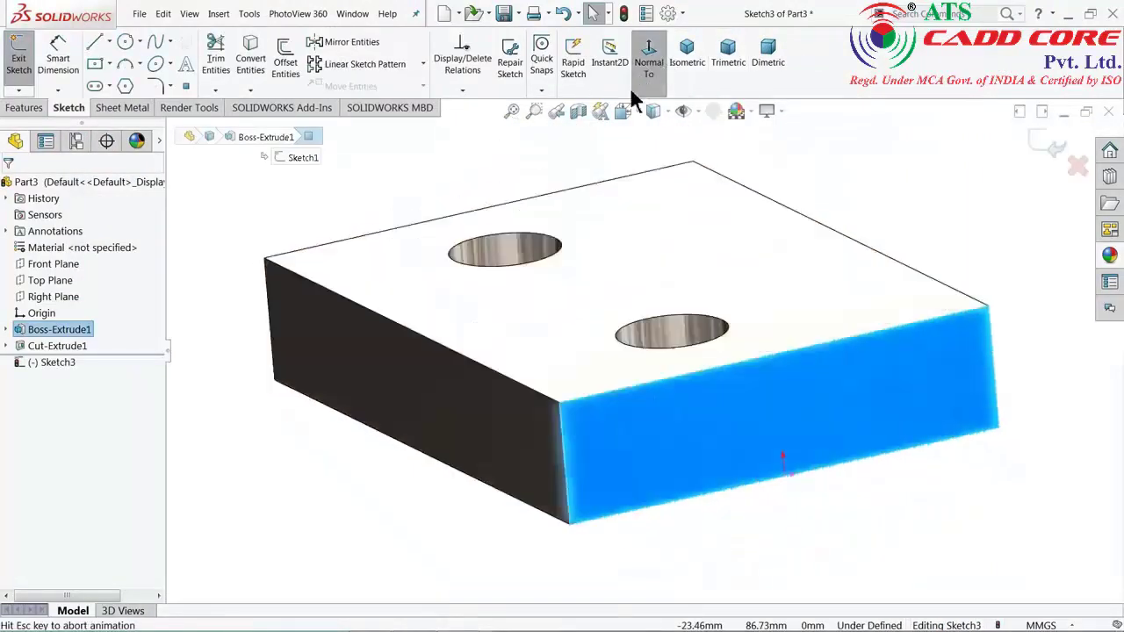
{"action": "scroll", "coordinate": [602, 263], "scroll_direction": "up", "scroll_amount": 3}
{"action": "scroll", "coordinate": [798, 251], "scroll_direction": "down", "scroll_amount": 3}
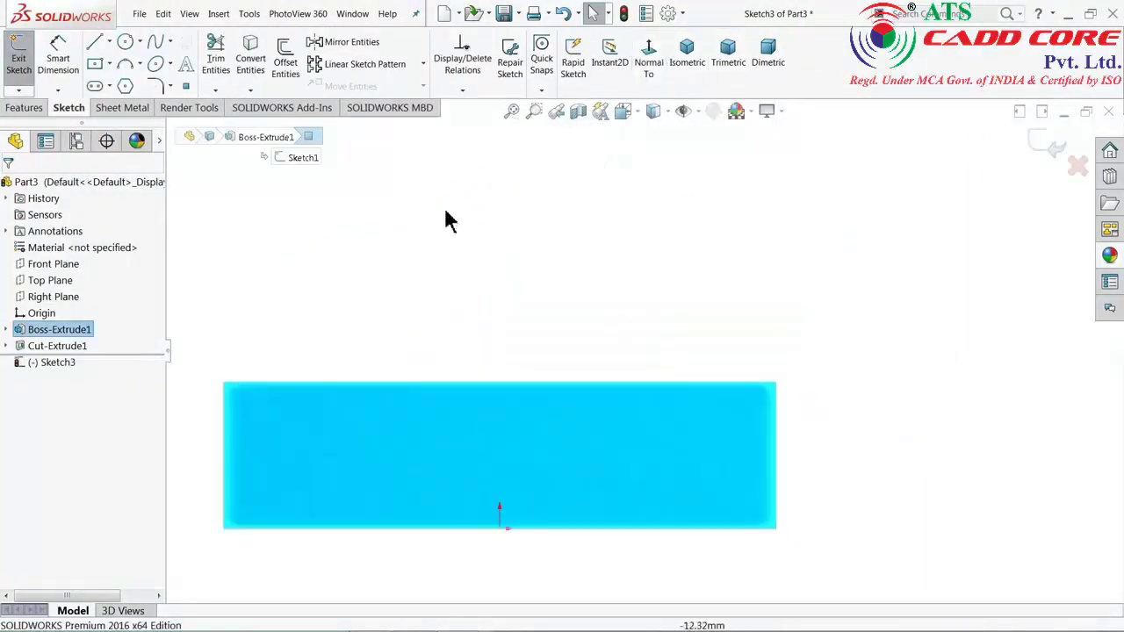
Draw a vertical line up from the face's top edge joined to a horizontal line running right.
{"action": "left_click", "coordinate": [95, 42]}
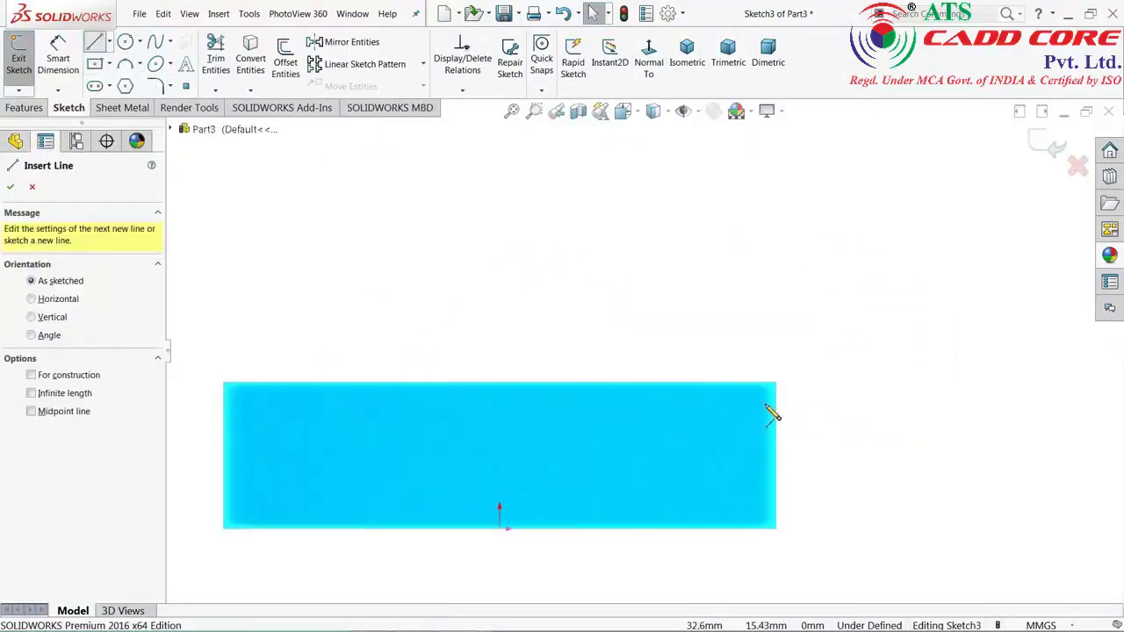
{"action": "left_click", "coordinate": [745, 384]}
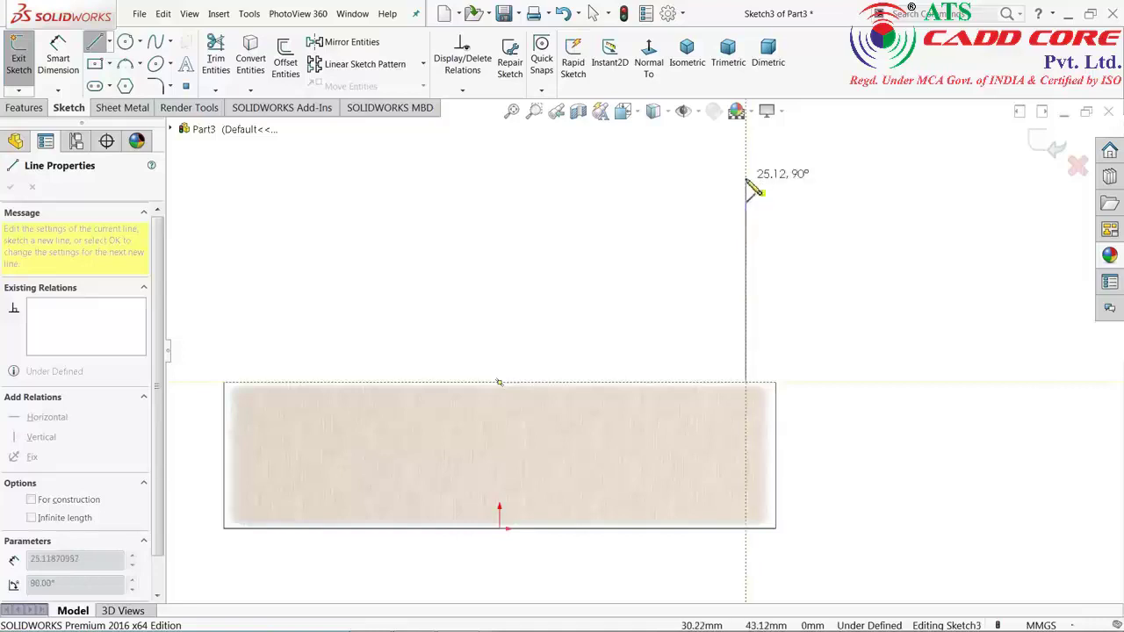
{"action": "left_click", "coordinate": [745, 142]}
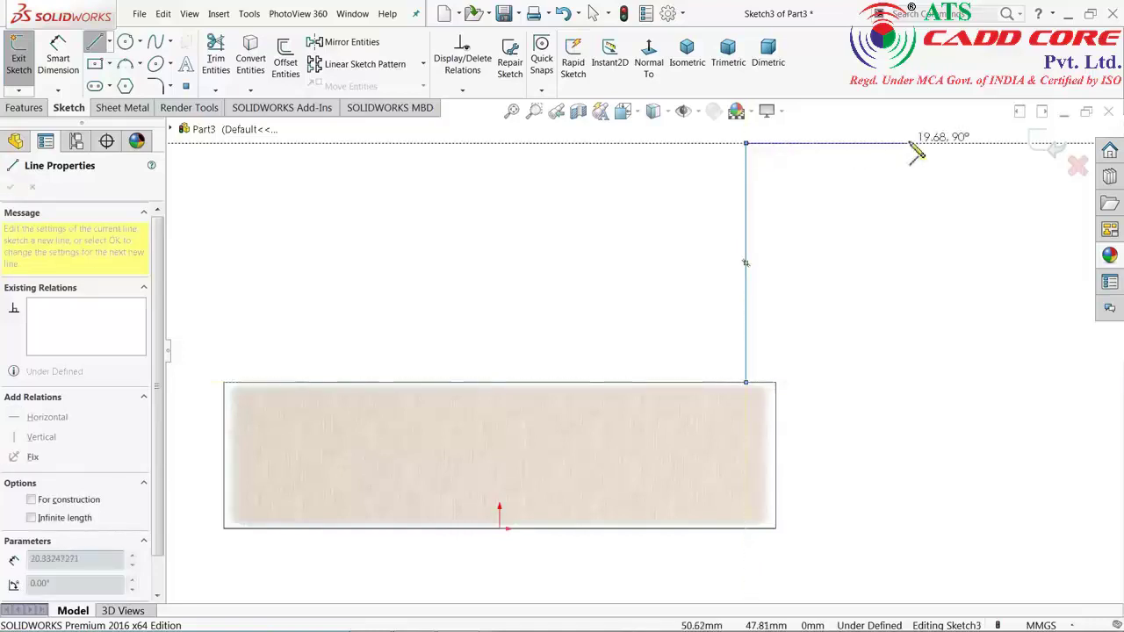
{"action": "left_click", "coordinate": [940, 143]}
{"action": "right_click", "coordinate": [929, 215]}
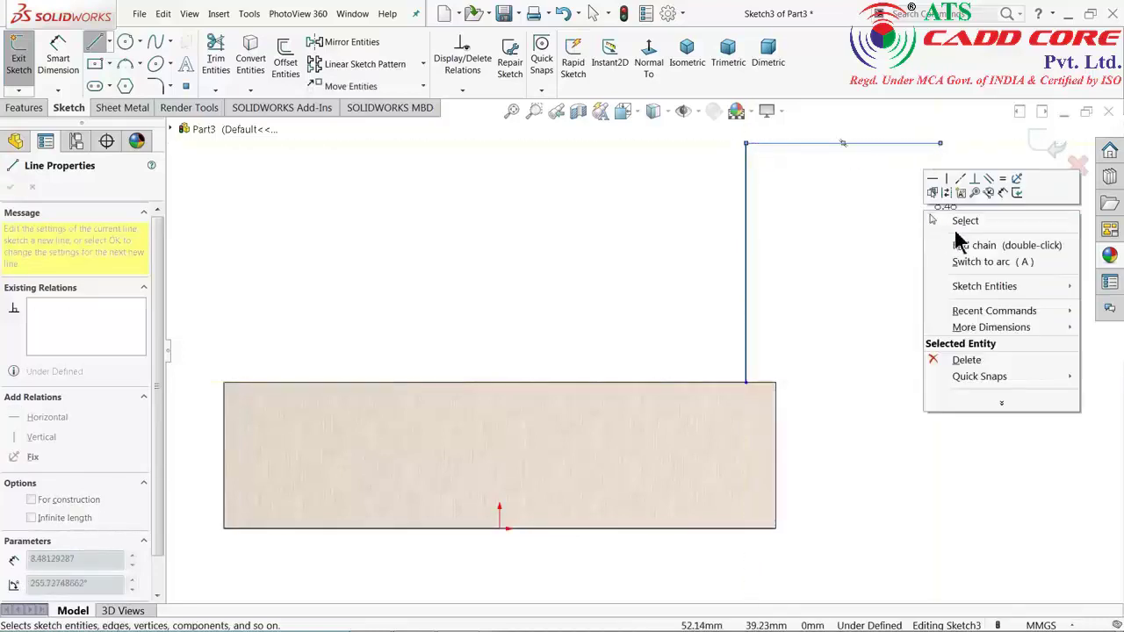
{"action": "left_click", "coordinate": [964, 221]}
{"action": "scroll", "coordinate": [787, 259], "scroll_direction": "up", "scroll_amount": 3}
{"action": "scroll", "coordinate": [788, 250], "scroll_direction": "down", "scroll_amount": 2}
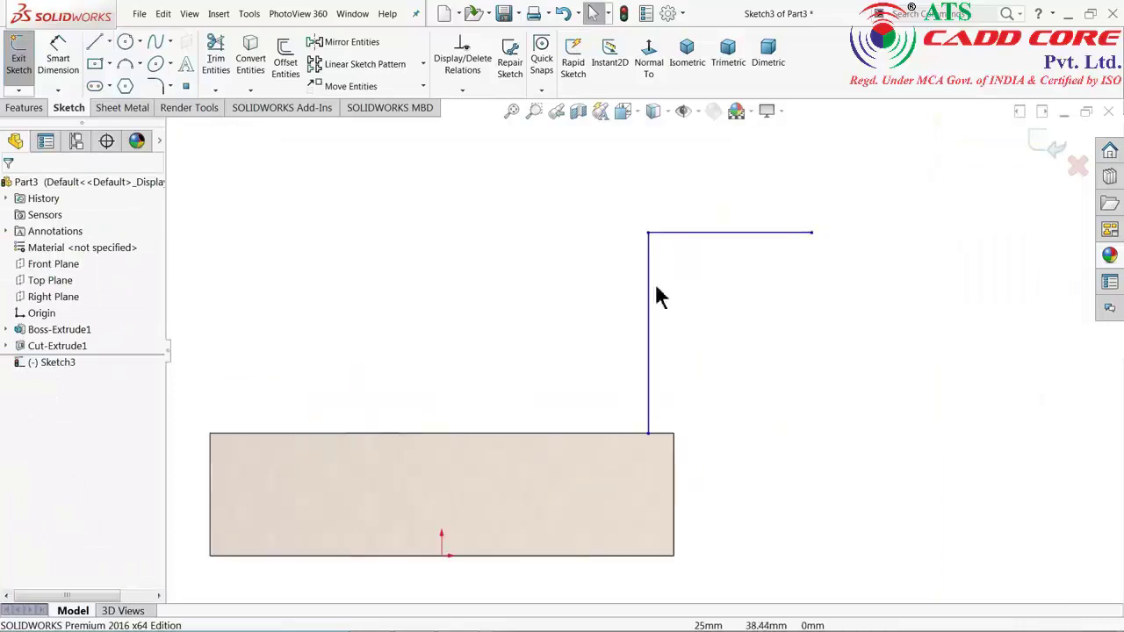
{"action": "left_click", "coordinate": [58, 57]}
{"action": "scroll", "coordinate": [680, 449], "scroll_direction": "down", "scroll_amount": 1}
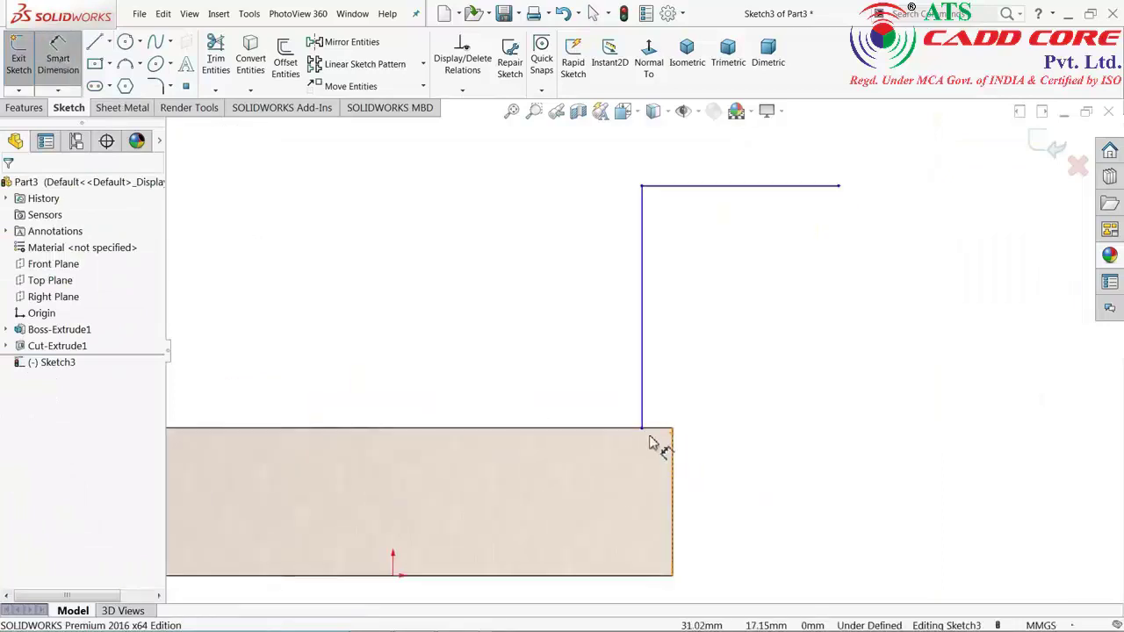
Dimension the arm lines: 6 mm offset from the plate end, 53 mm height, 63 mm top length.
{"action": "left_click", "coordinate": [642, 428]}
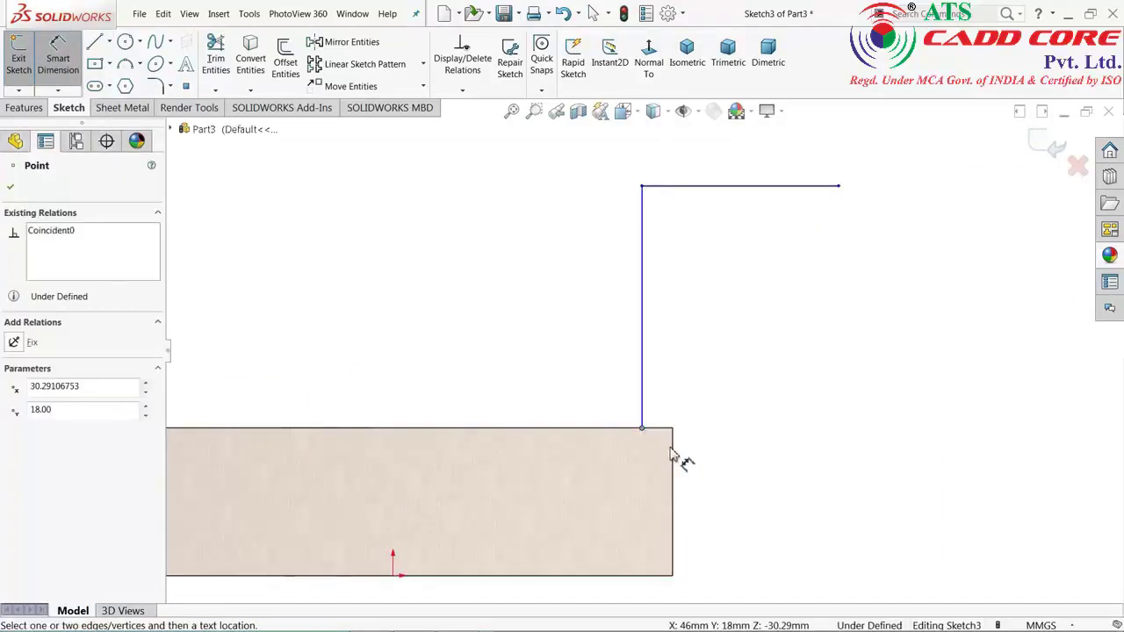
{"action": "left_click", "coordinate": [672, 447]}
{"action": "left_click", "coordinate": [667, 412]}
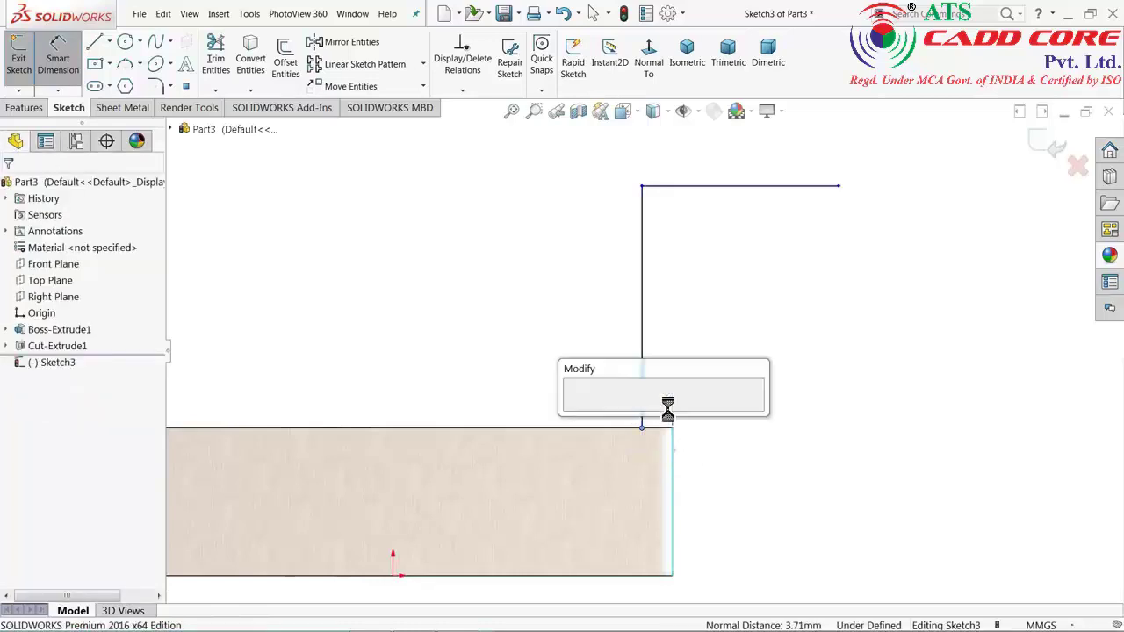
{"action": "key", "text": "Return"}
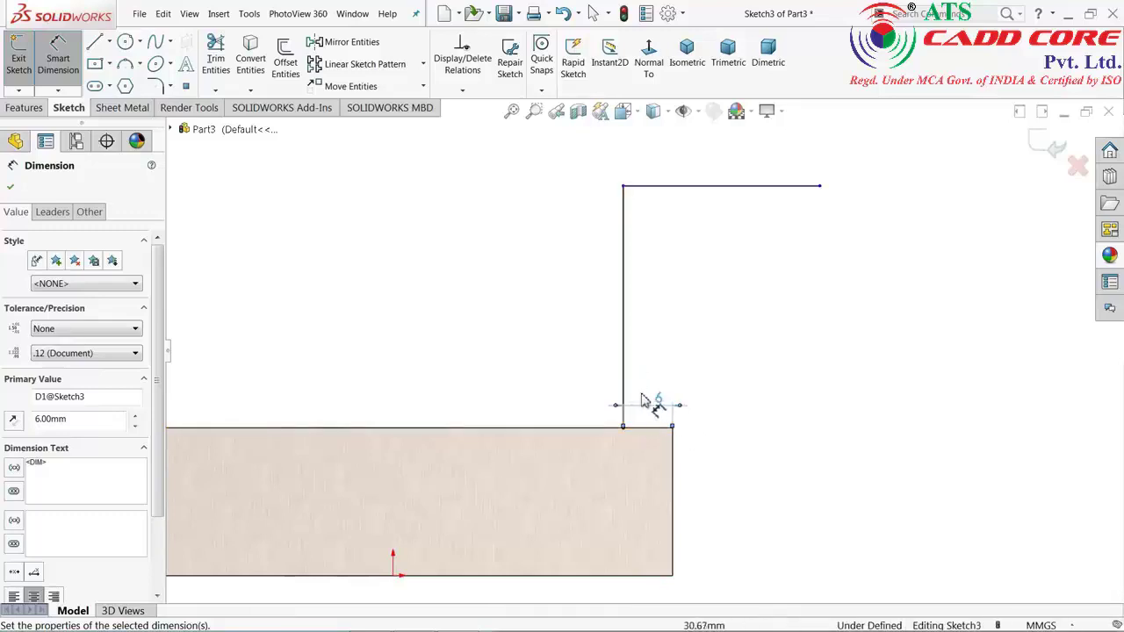
{"action": "left_click", "coordinate": [627, 297]}
{"action": "left_click", "coordinate": [889, 290]}
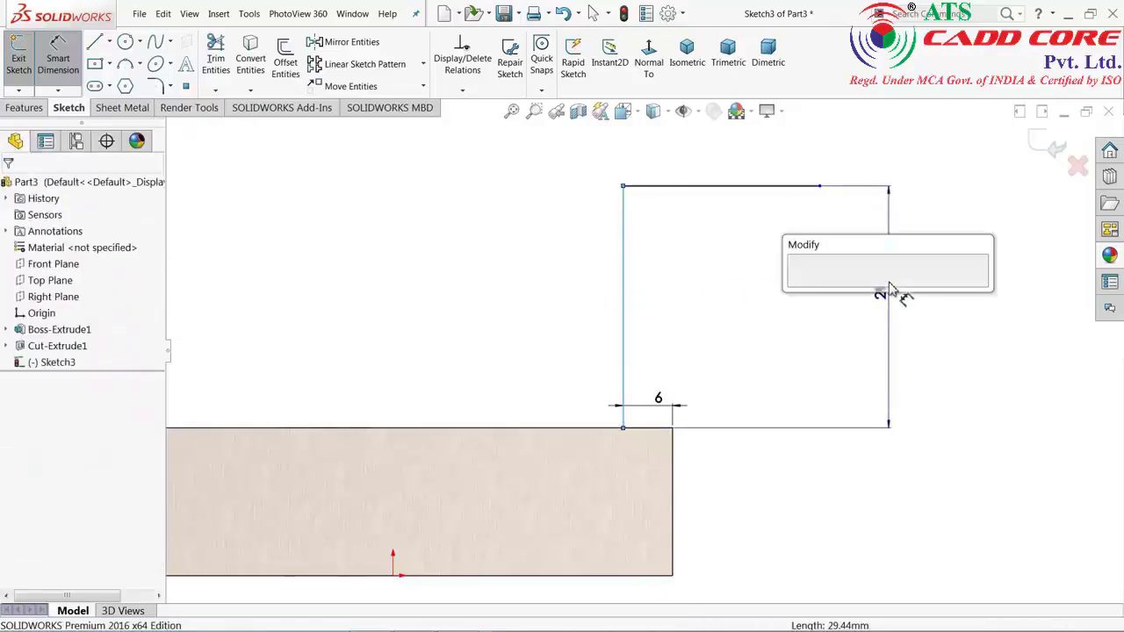
{"action": "type", "text": "53"}
{"action": "key", "text": "Return"}
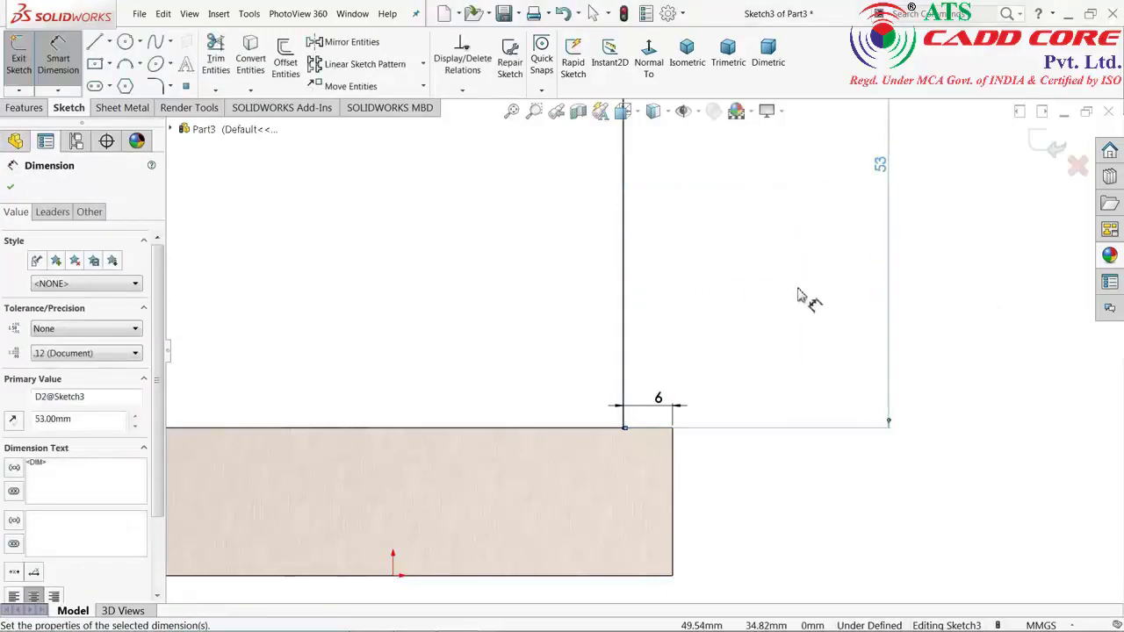
{"action": "scroll", "coordinate": [798, 294], "scroll_direction": "up", "scroll_amount": 3}
{"action": "scroll", "coordinate": [768, 241], "scroll_direction": "down", "scroll_amount": 1}
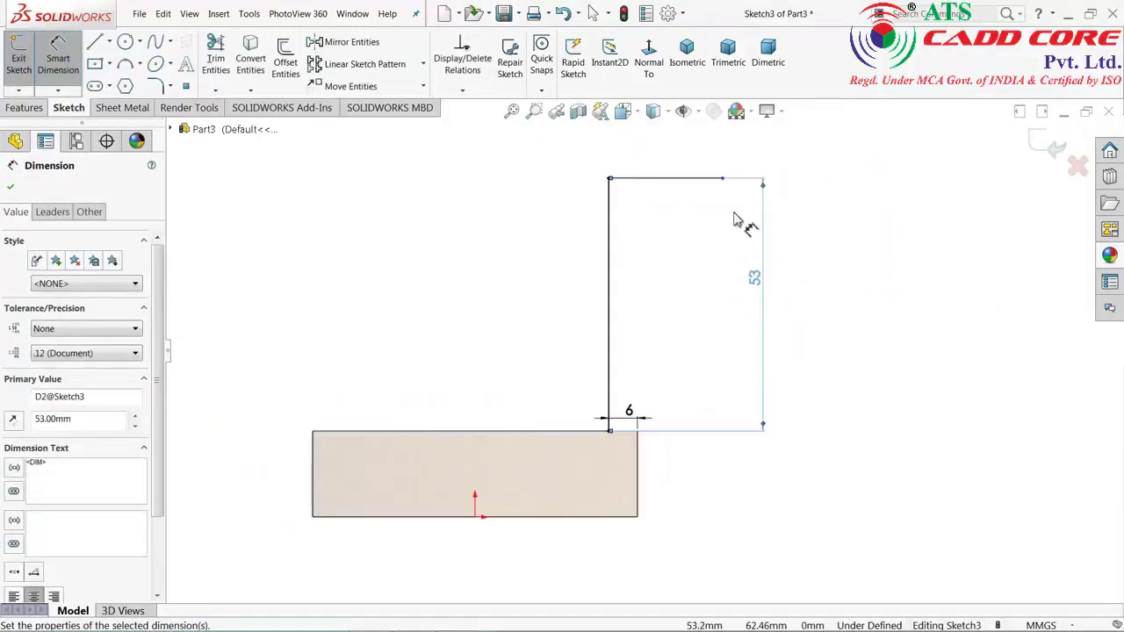
{"action": "left_click", "coordinate": [697, 179]}
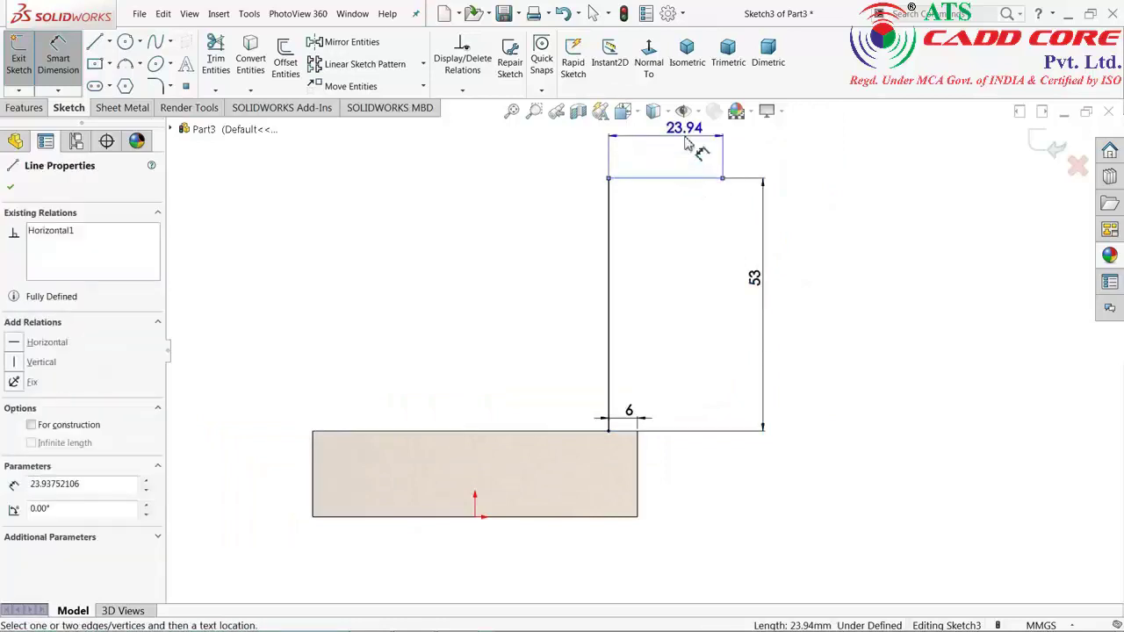
{"action": "left_click", "coordinate": [688, 145]}
{"action": "type", "text": "63"}
{"action": "key", "text": "Return"}
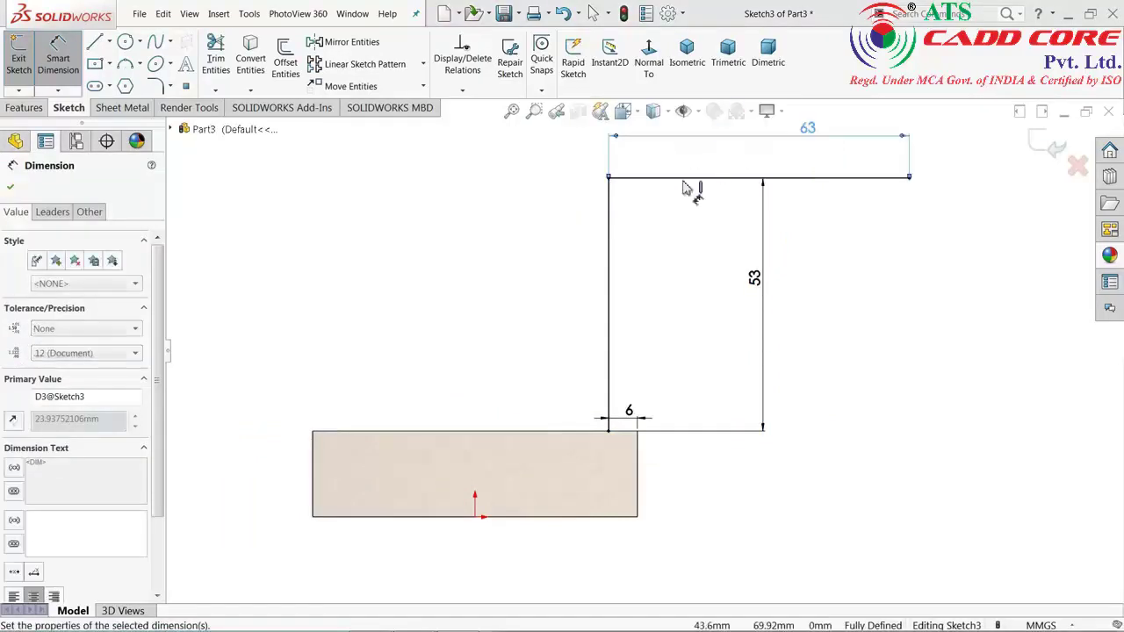
{"action": "scroll", "coordinate": [597, 250], "scroll_direction": "up", "scroll_amount": 1}
{"action": "key", "text": "Escape"}
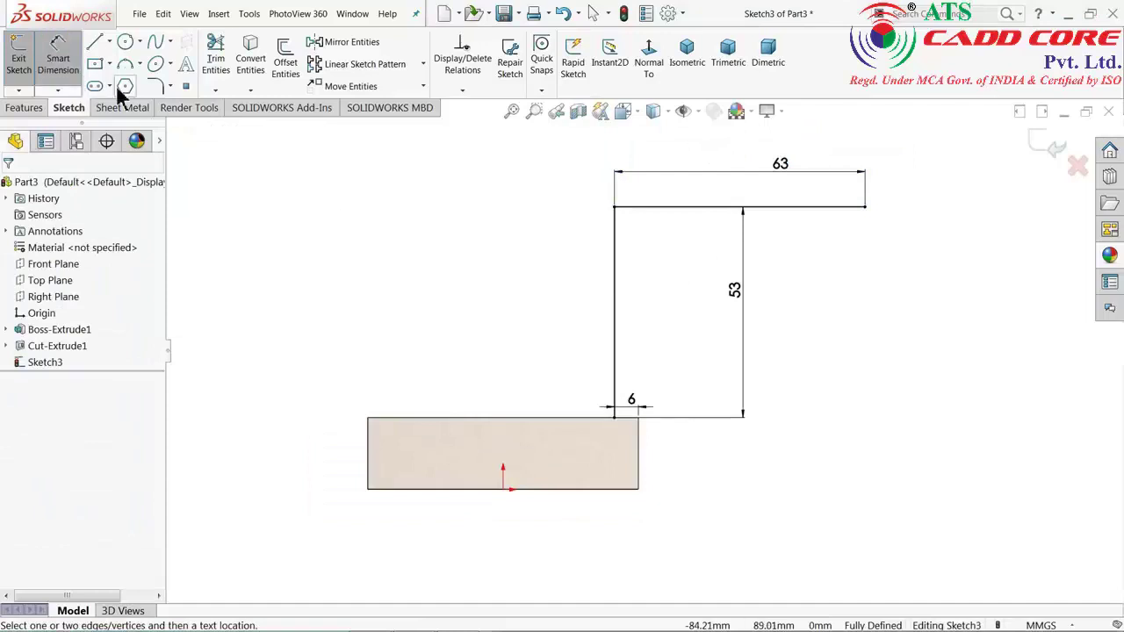
Add an R18 sketch fillet at the corner joining the vertical and top lines.
{"action": "left_click", "coordinate": [155, 86]}
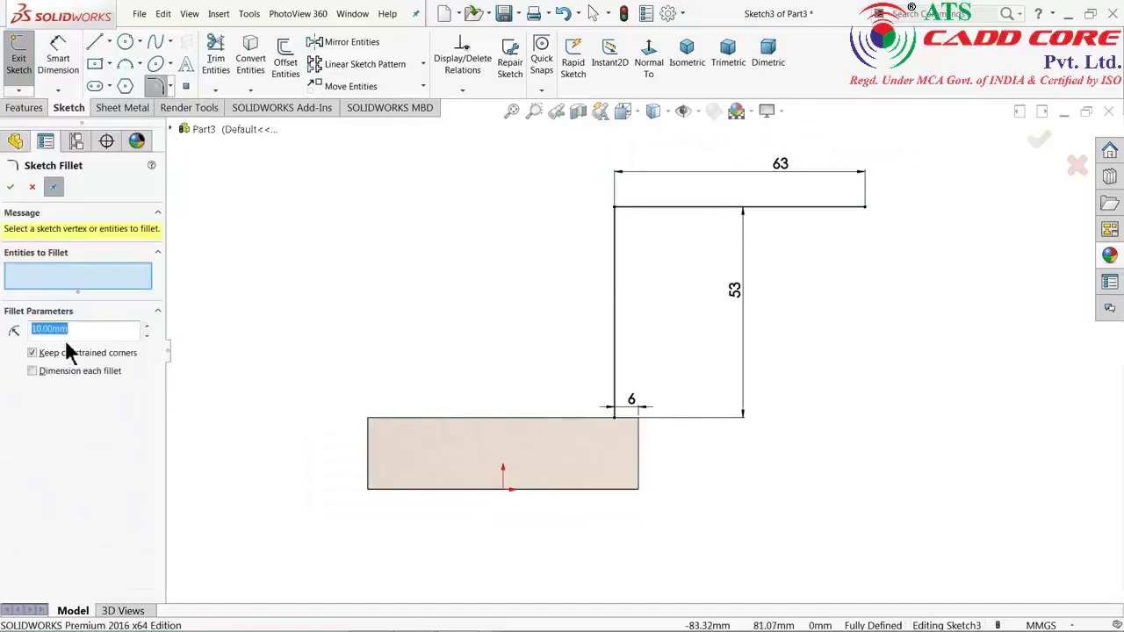
{"action": "type", "text": "18"}
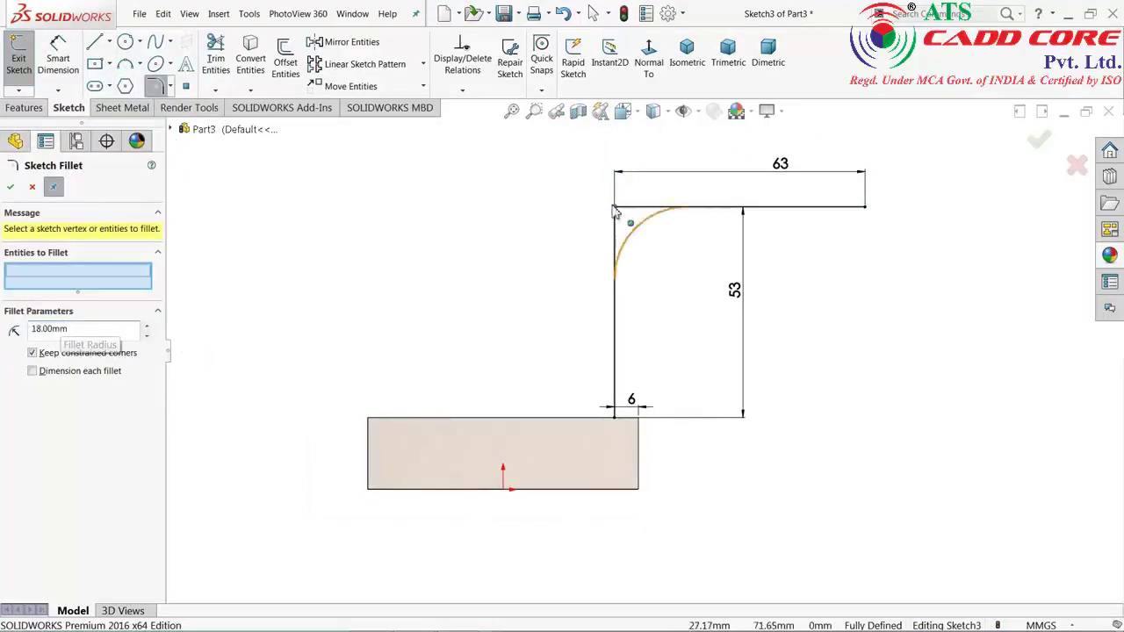
{"action": "left_click", "coordinate": [615, 212]}
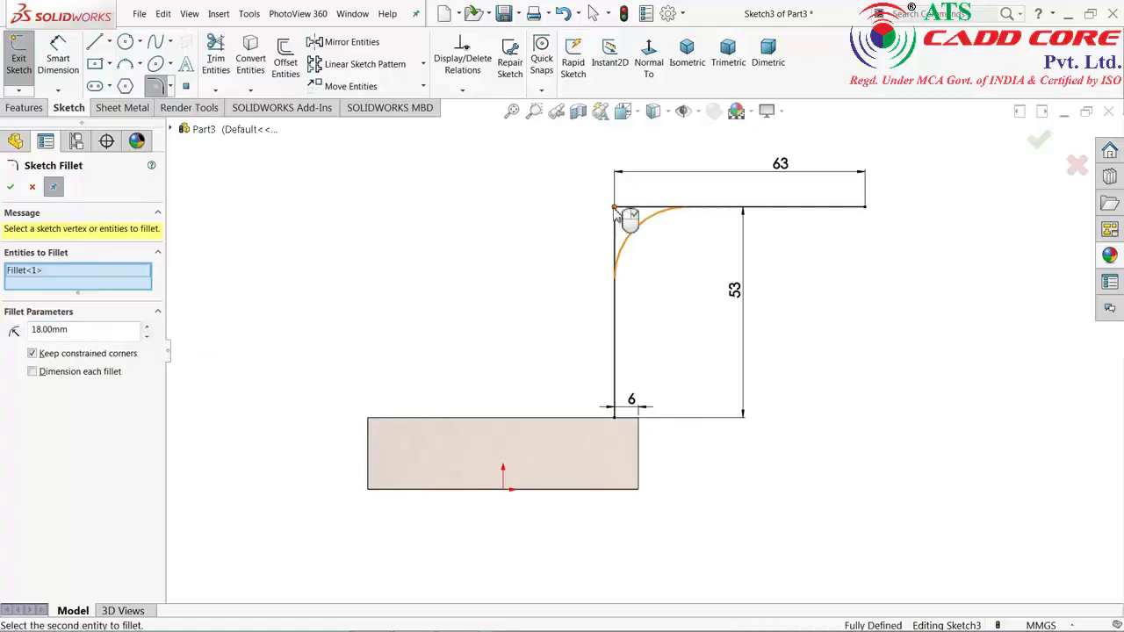
{"action": "left_click", "coordinate": [10, 187]}
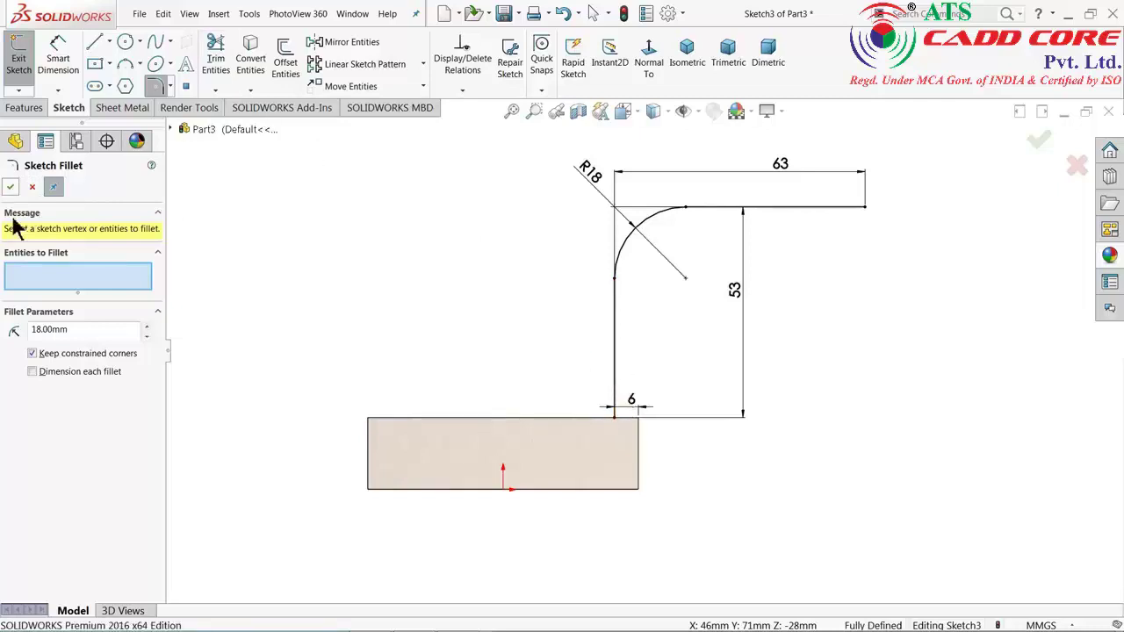
{"action": "left_click", "coordinate": [11, 189]}
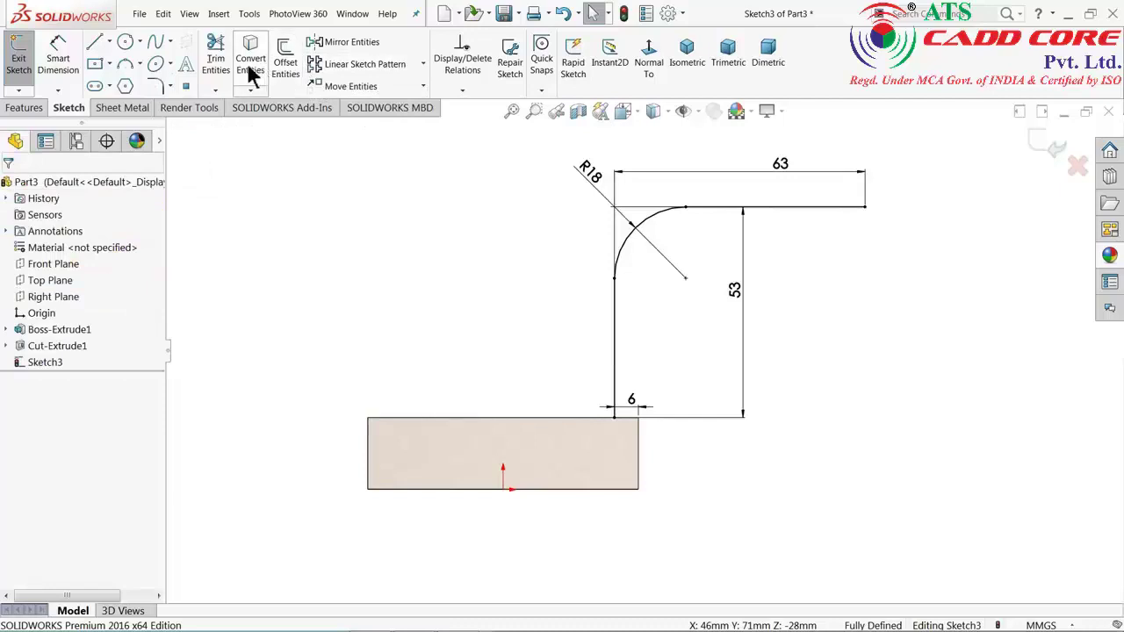
Offset the arm outline chain 12 mm to its outer side, following the R18 bend.
{"action": "left_click", "coordinate": [285, 71]}
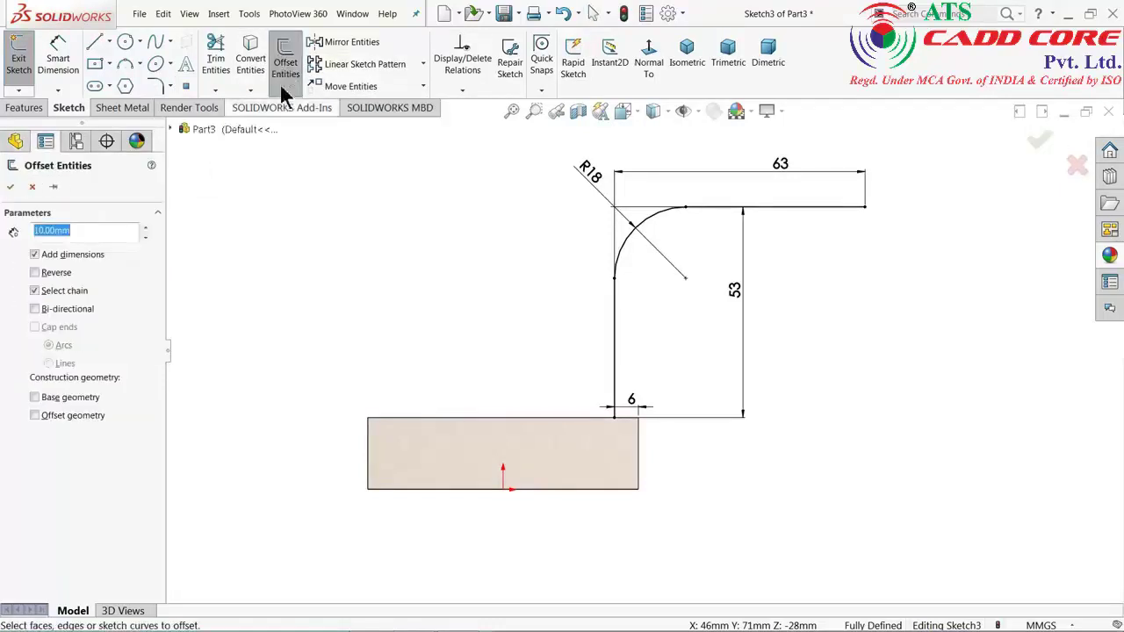
{"action": "type", "text": "1"}
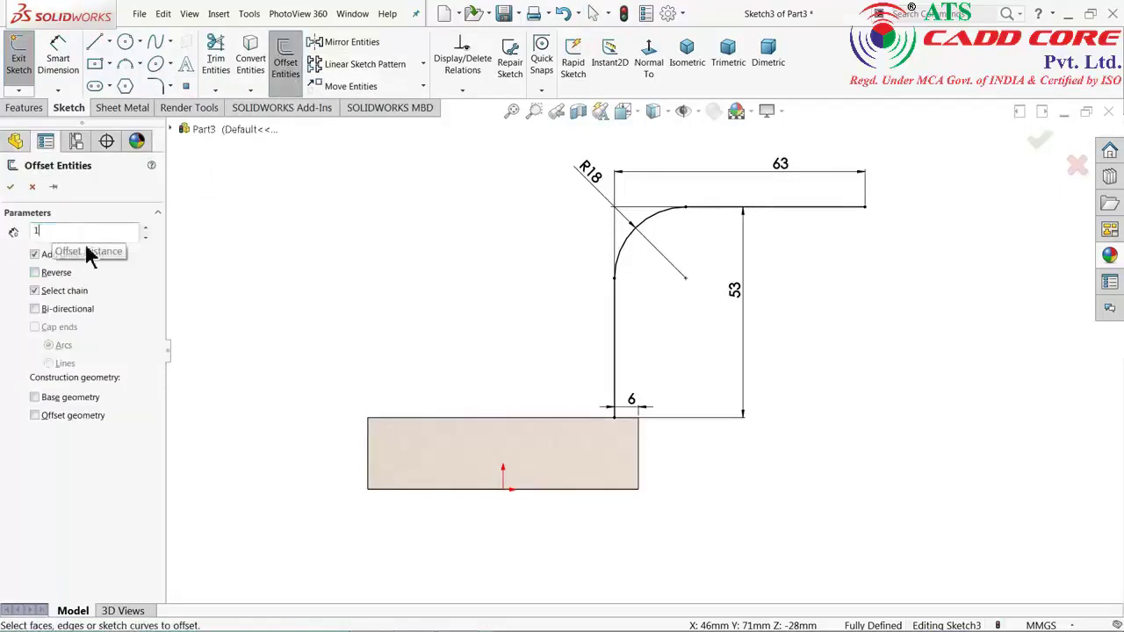
{"action": "type", "text": "2"}
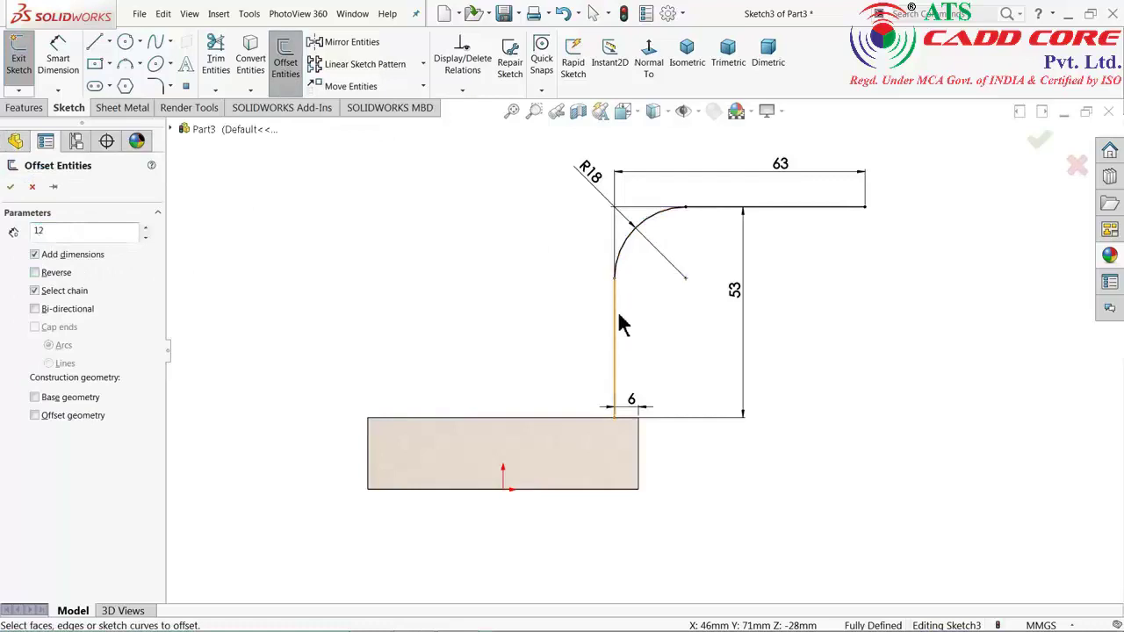
{"action": "left_click", "coordinate": [614, 316]}
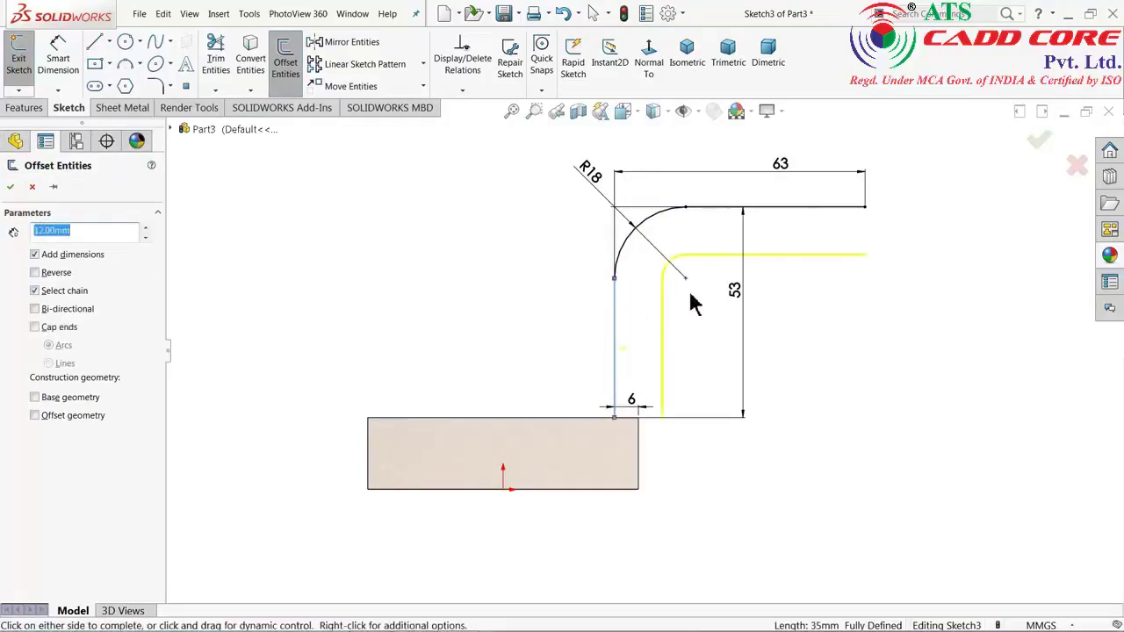
{"action": "left_click", "coordinate": [36, 273]}
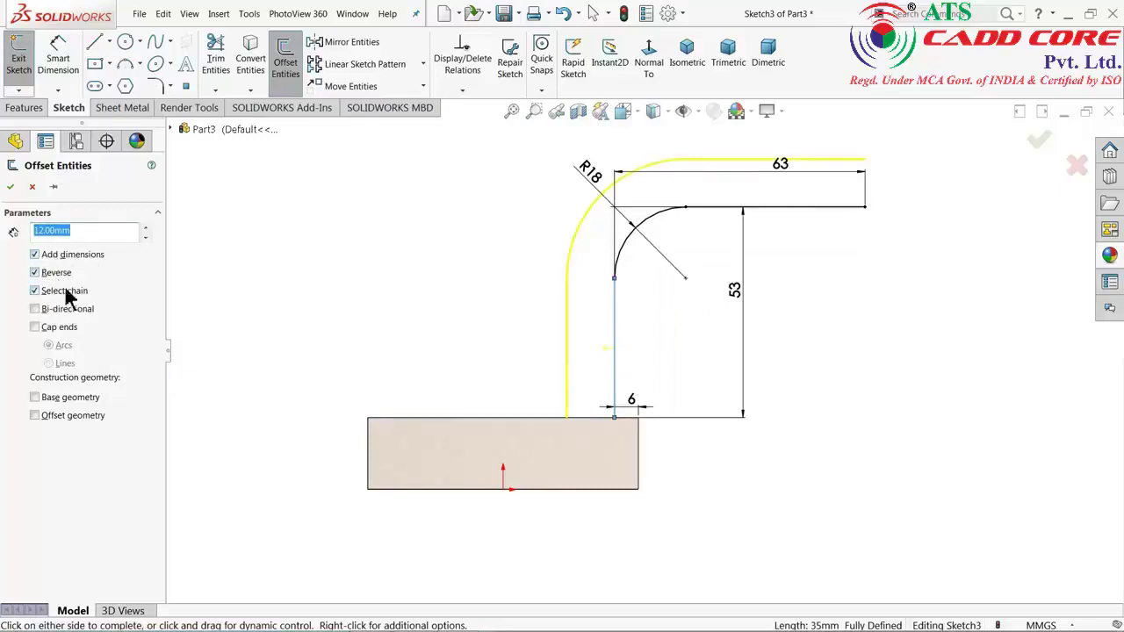
{"action": "left_click", "coordinate": [10, 187]}
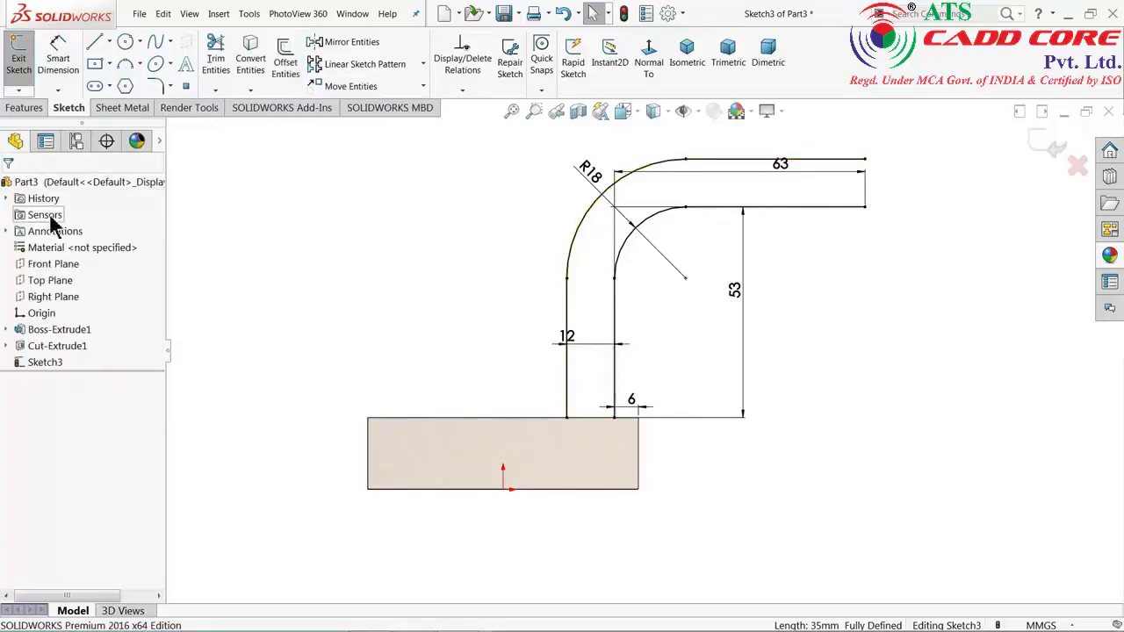
Close the arm profile with a short horizontal line at the base and a vertical line at the tip.
{"action": "left_click", "coordinate": [94, 42]}
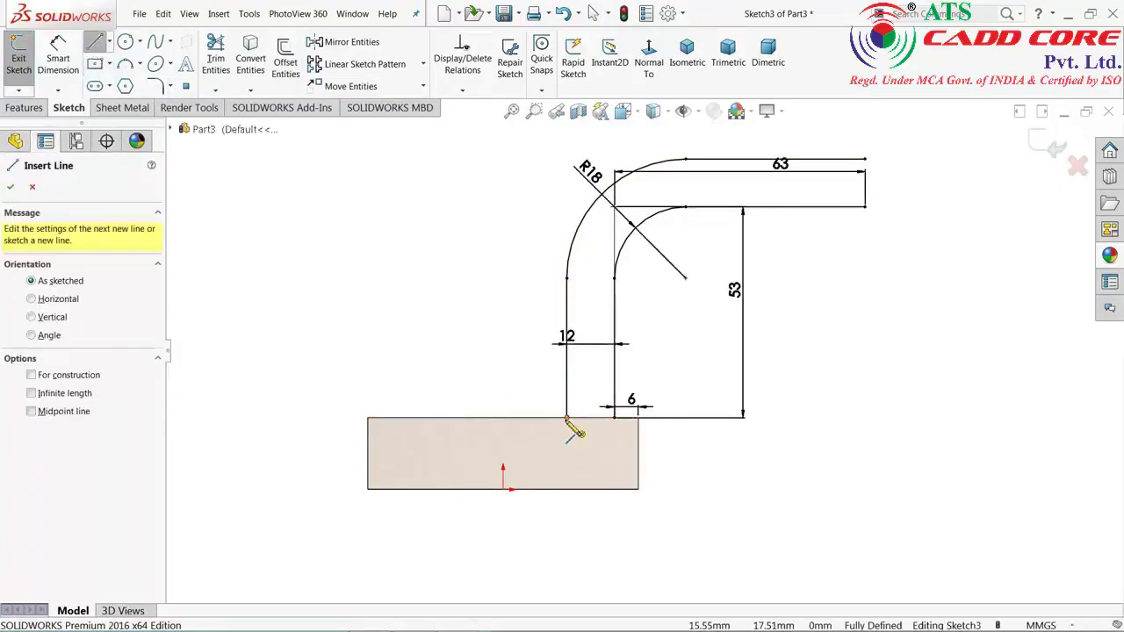
{"action": "left_click_drag", "start_coordinate": [566, 418], "coordinate": [614, 418]}
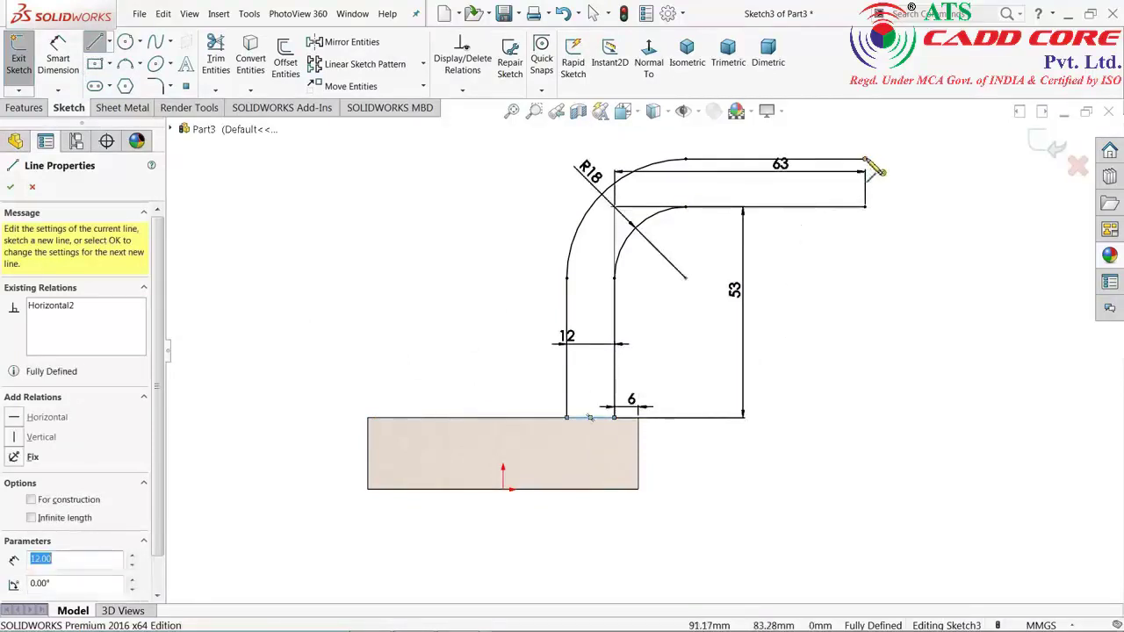
{"action": "left_click_drag", "start_coordinate": [867, 160], "coordinate": [865, 206]}
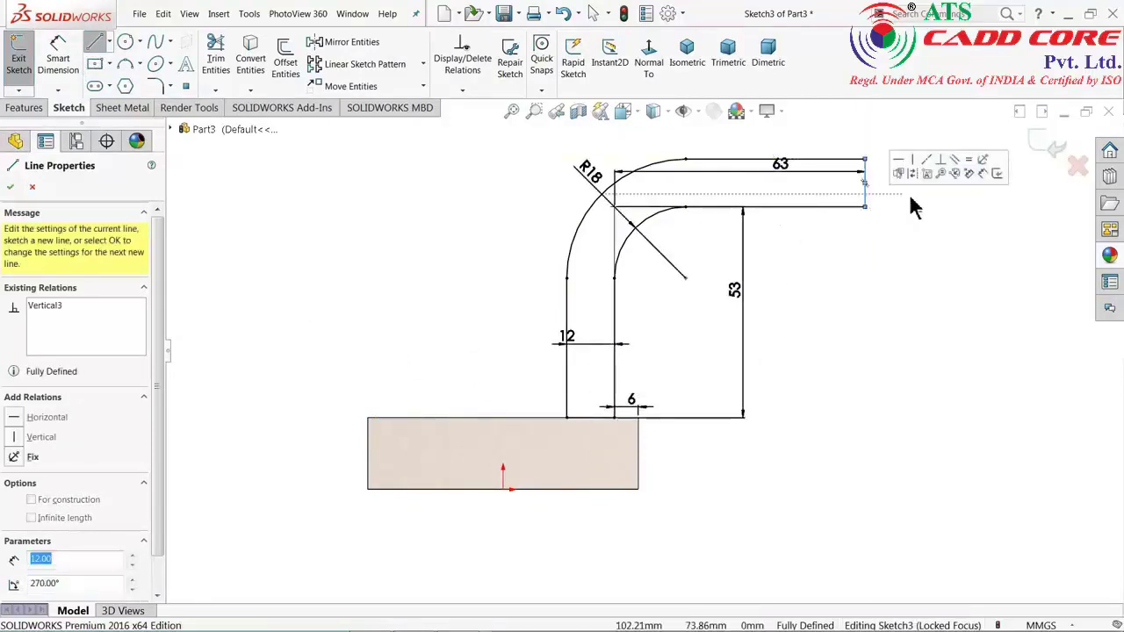
{"action": "right_click", "coordinate": [913, 203]}
{"action": "left_click", "coordinate": [942, 209]}
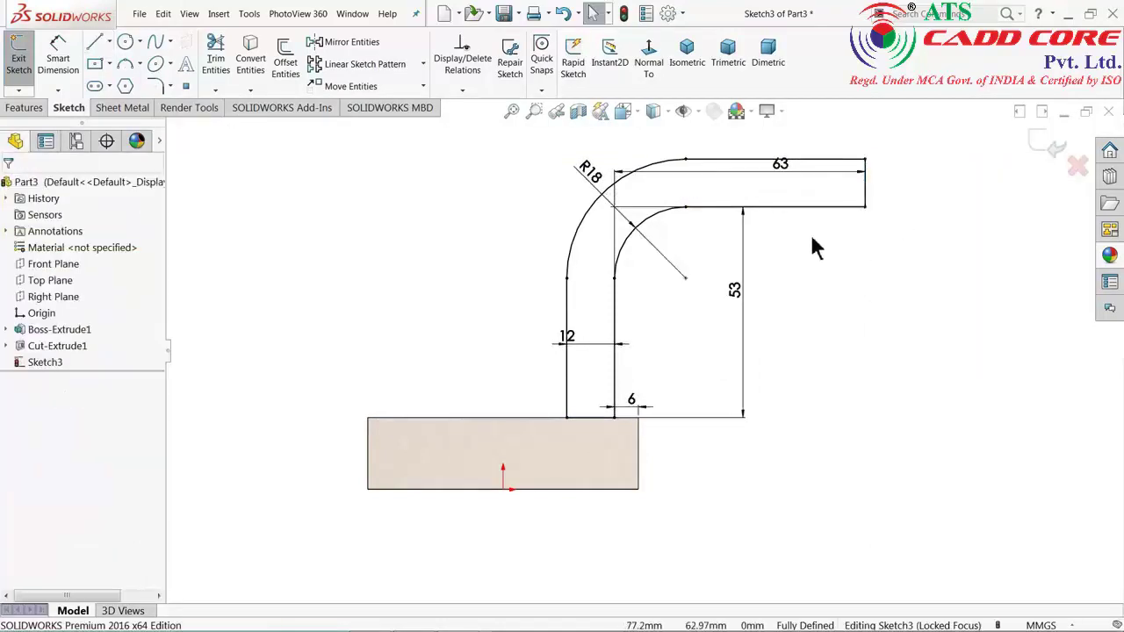
Move the 63 and 53 dimensions clear of the profile outline.
{"action": "left_click_drag", "start_coordinate": [780, 165], "coordinate": [767, 131]}
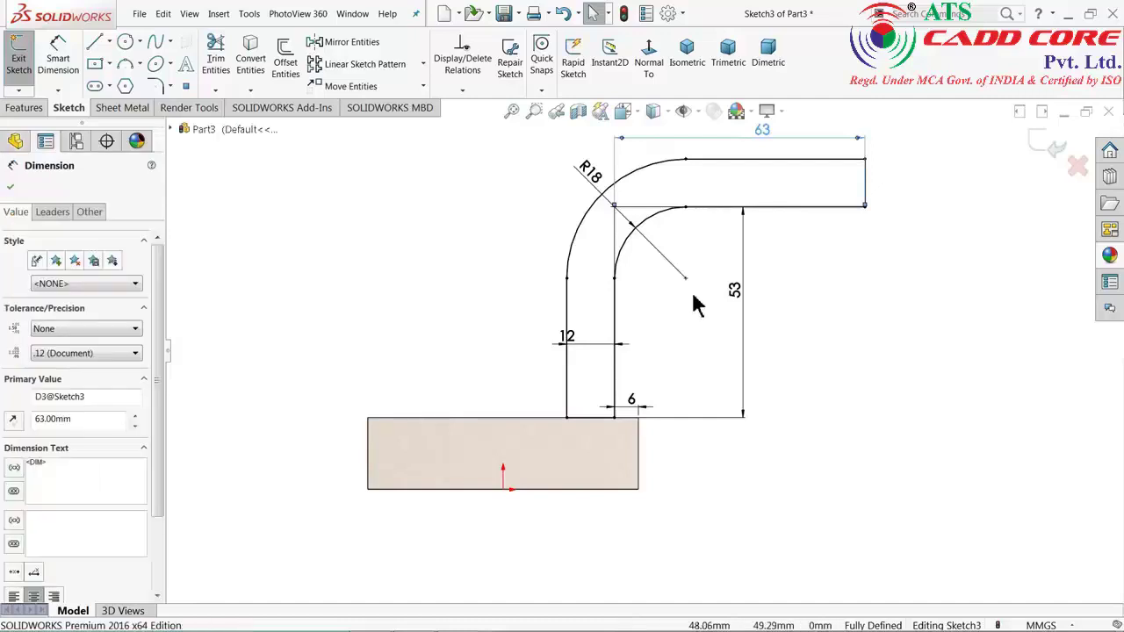
{"action": "left_click_drag", "start_coordinate": [736, 292], "coordinate": [742, 299]}
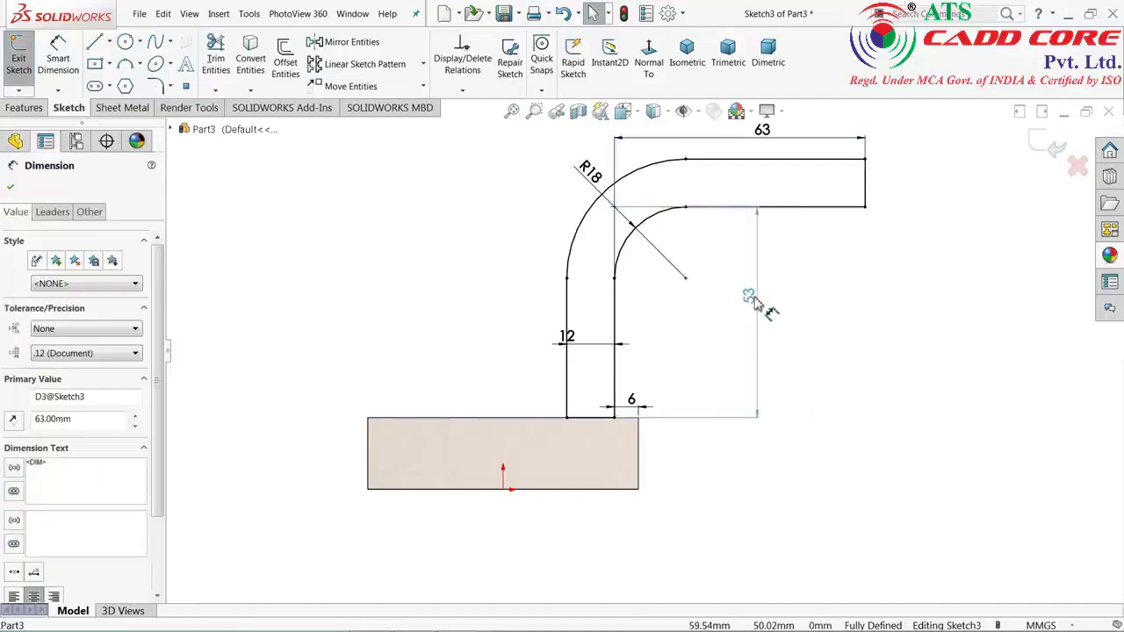
{"action": "scroll", "coordinate": [610, 426], "scroll_direction": "down", "scroll_amount": 3}
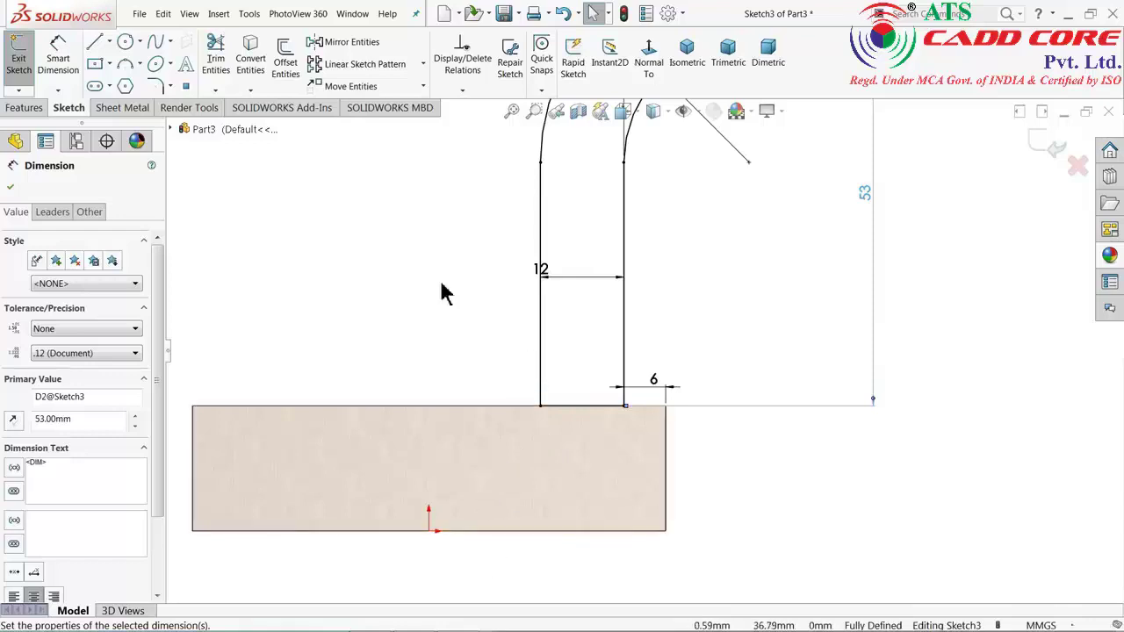
Round the corner where the outer arm edge meets the base with an R6 sketch fillet.
{"action": "left_click", "coordinate": [155, 87]}
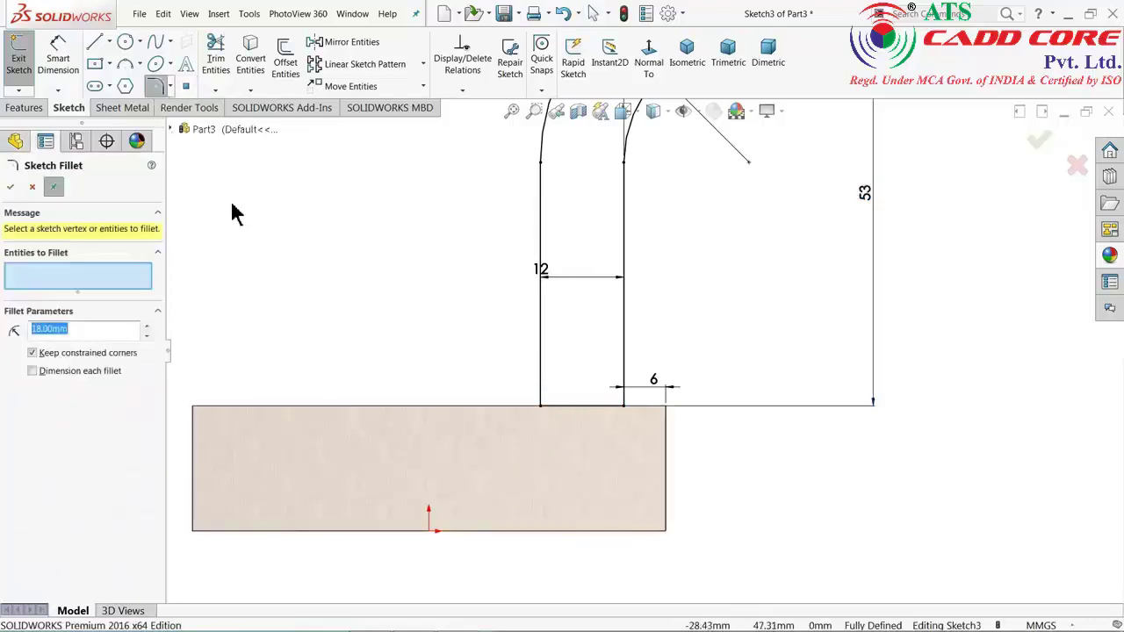
{"action": "type", "text": "6"}
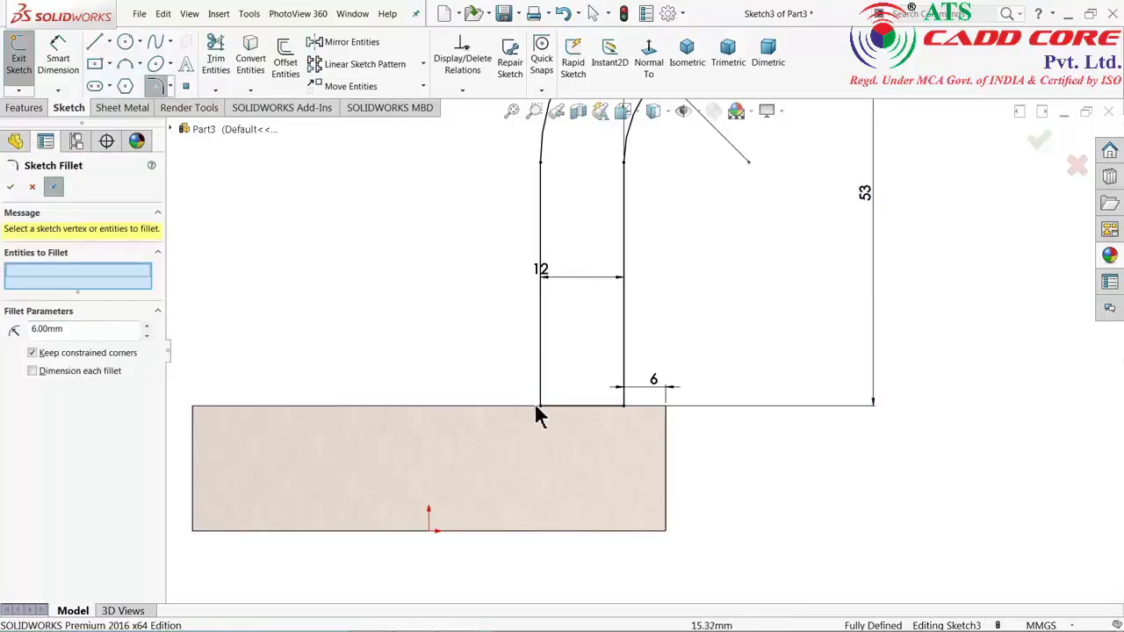
{"action": "left_click", "coordinate": [540, 404]}
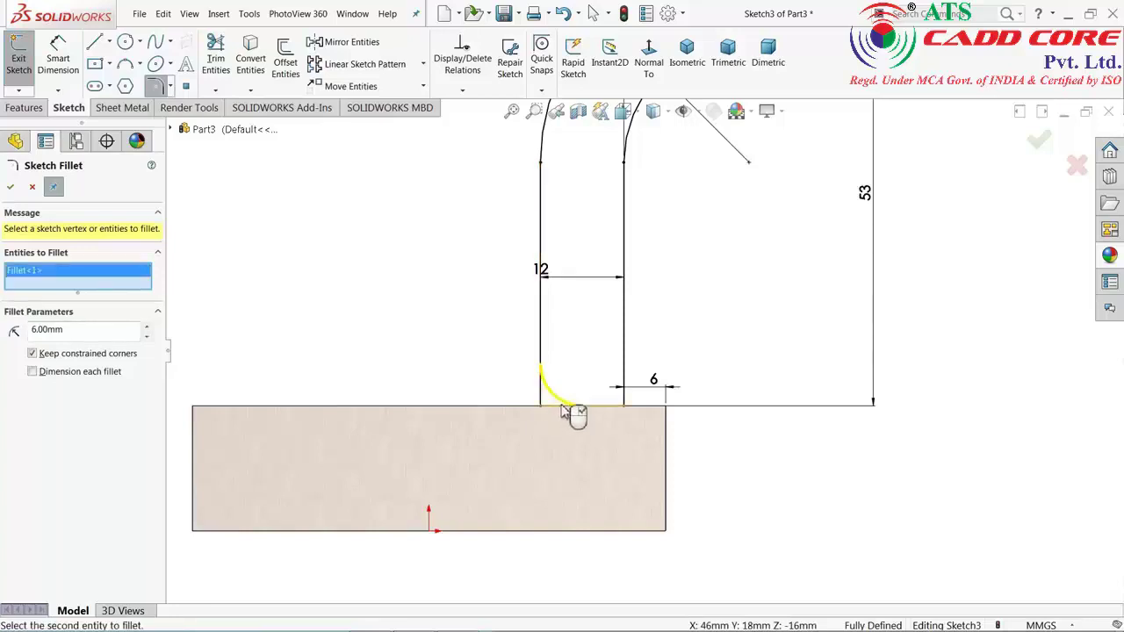
{"action": "left_click", "coordinate": [10, 189]}
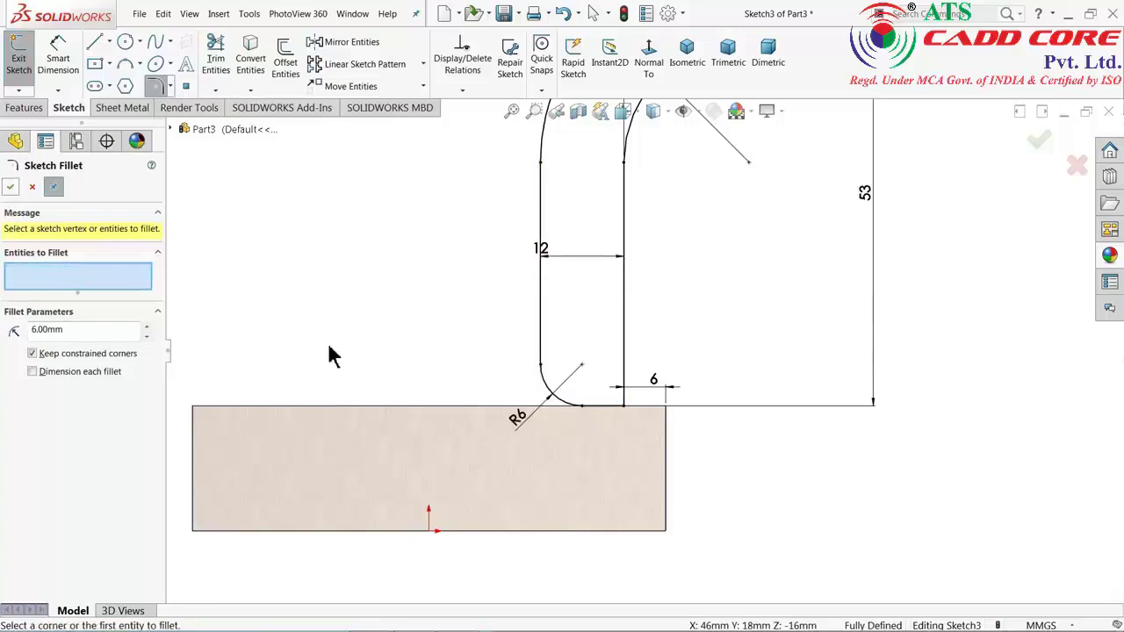
{"action": "left_click", "coordinate": [624, 406]}
{"action": "scroll", "coordinate": [631, 377], "scroll_direction": "up", "scroll_amount": 2}
{"action": "scroll", "coordinate": [626, 362], "scroll_direction": "up", "scroll_amount": 2}
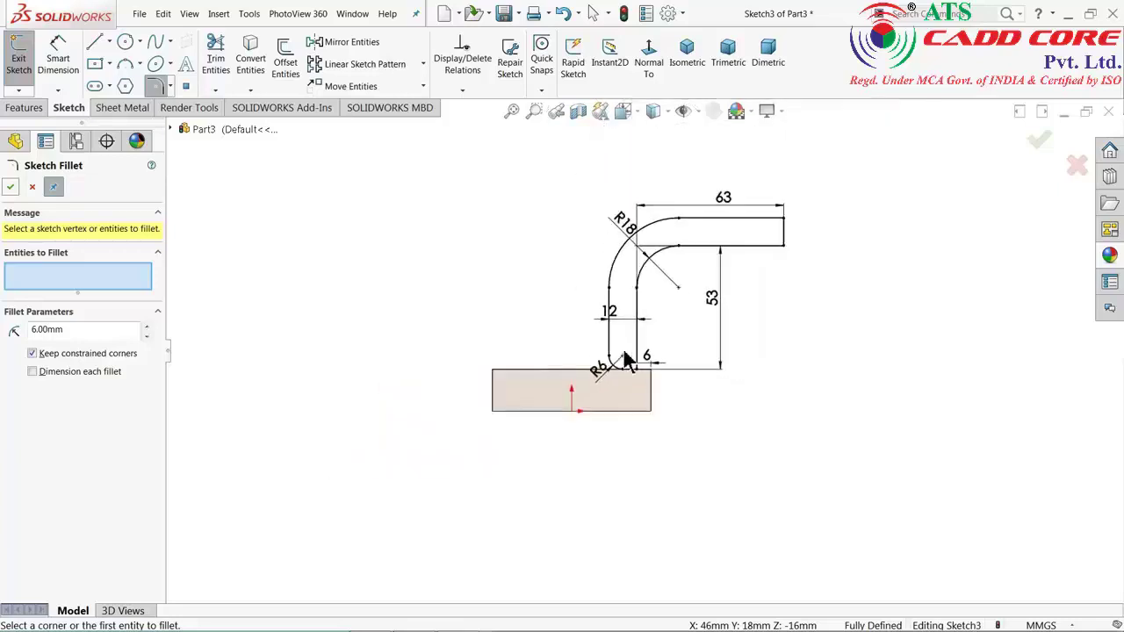
{"action": "scroll", "coordinate": [643, 268], "scroll_direction": "down", "scroll_amount": 1}
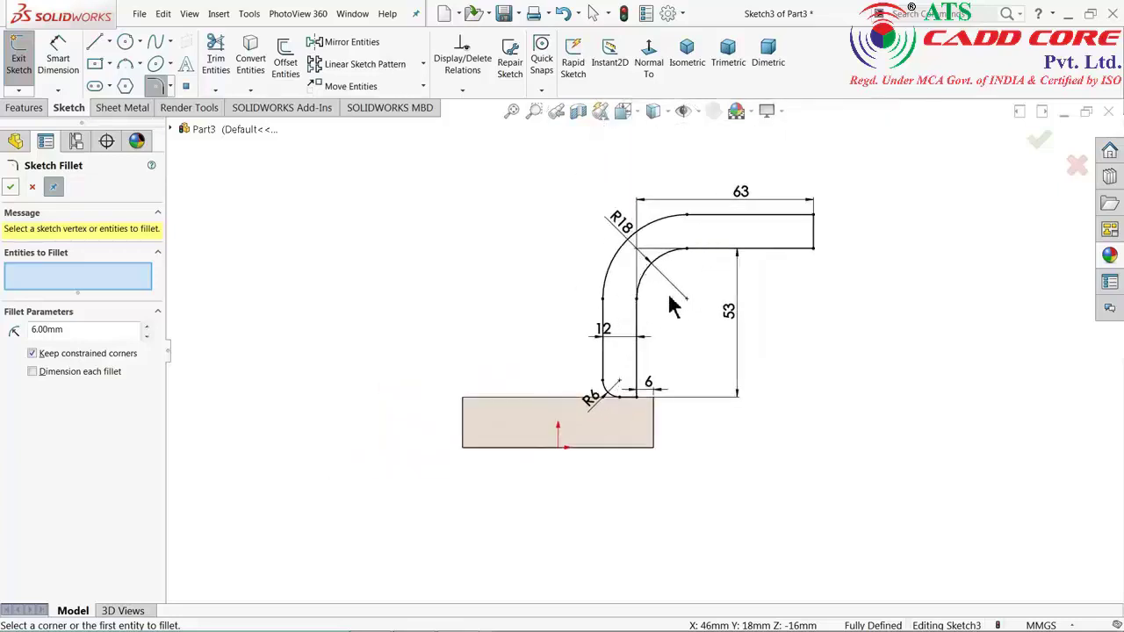
{"action": "left_click", "coordinate": [10, 188]}
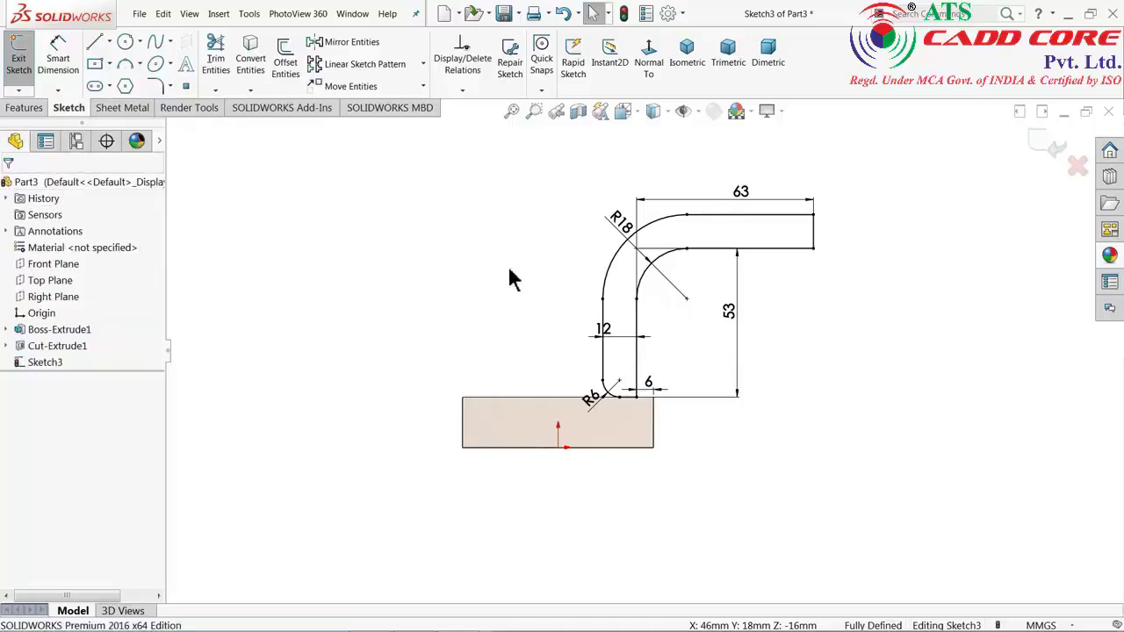
{"action": "left_click", "coordinate": [19, 109]}
Extrude the arm profile Blind to a 92 mm depth, merging it into the part.
{"action": "left_click", "coordinate": [25, 57]}
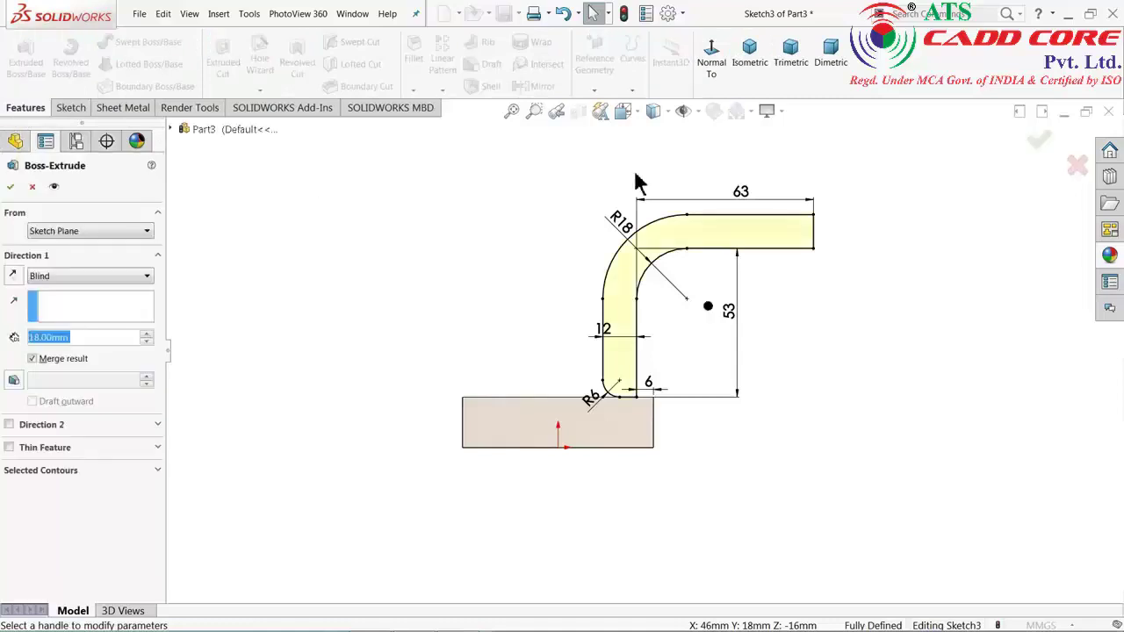
{"action": "left_click", "coordinate": [749, 51]}
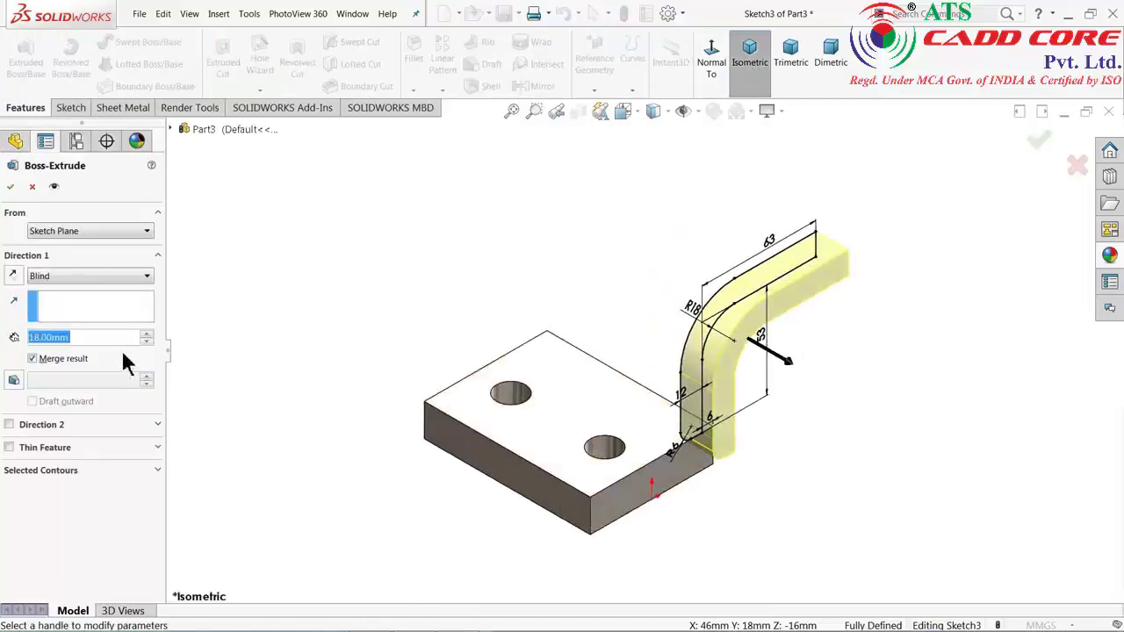
{"action": "left_click", "coordinate": [13, 276]}
{"action": "left_click", "coordinate": [56, 276]}
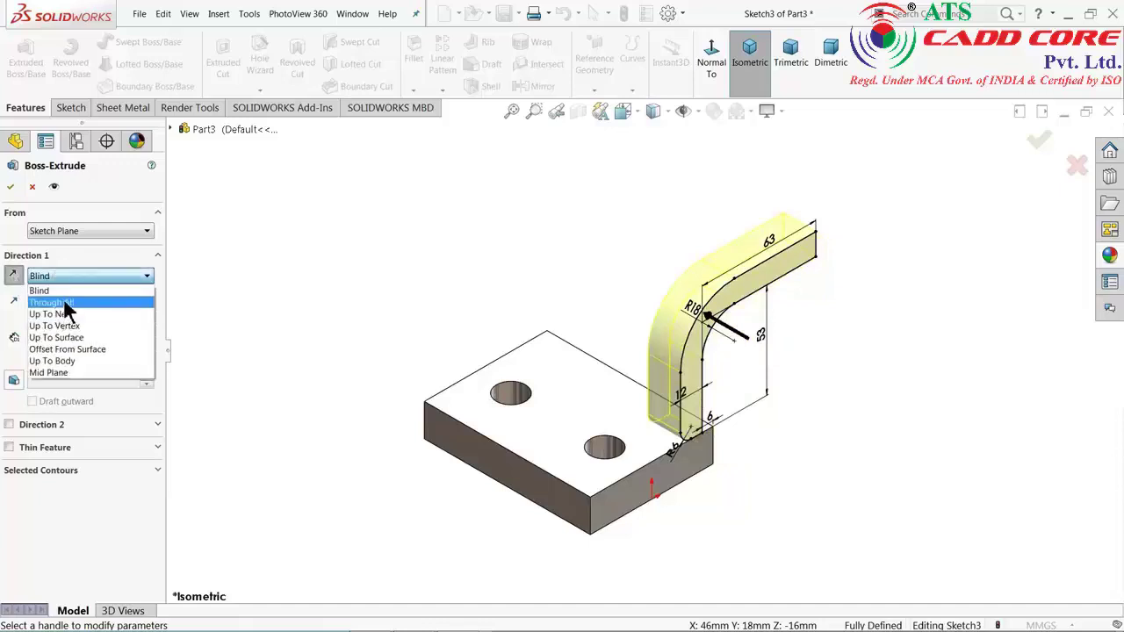
{"action": "left_click", "coordinate": [64, 303]}
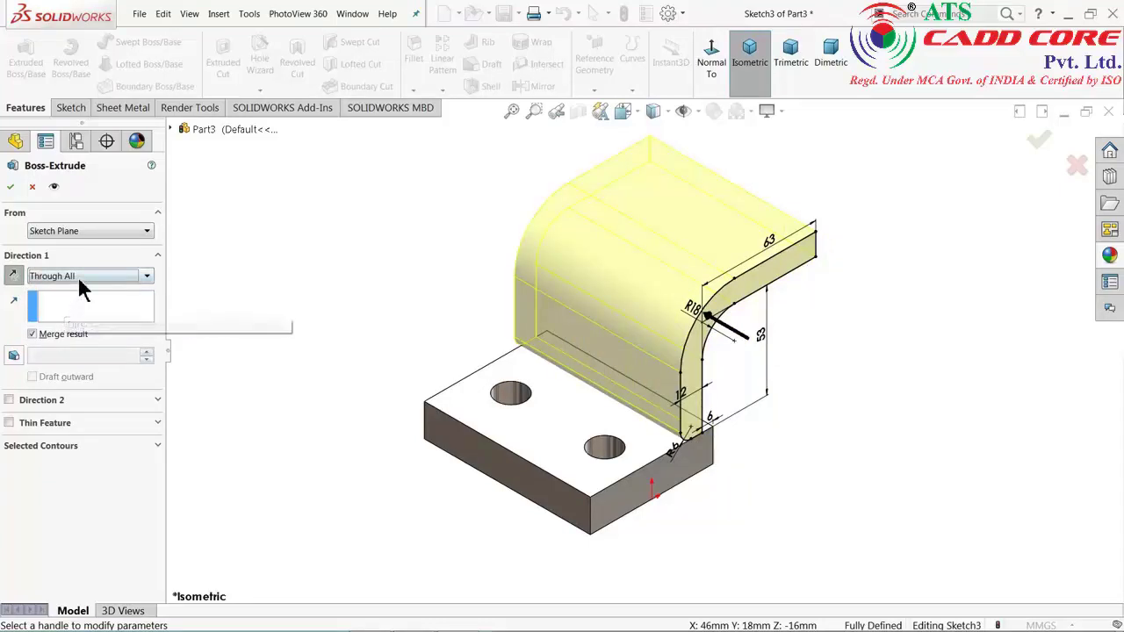
{"action": "left_click", "coordinate": [78, 276]}
{"action": "left_click", "coordinate": [62, 302]}
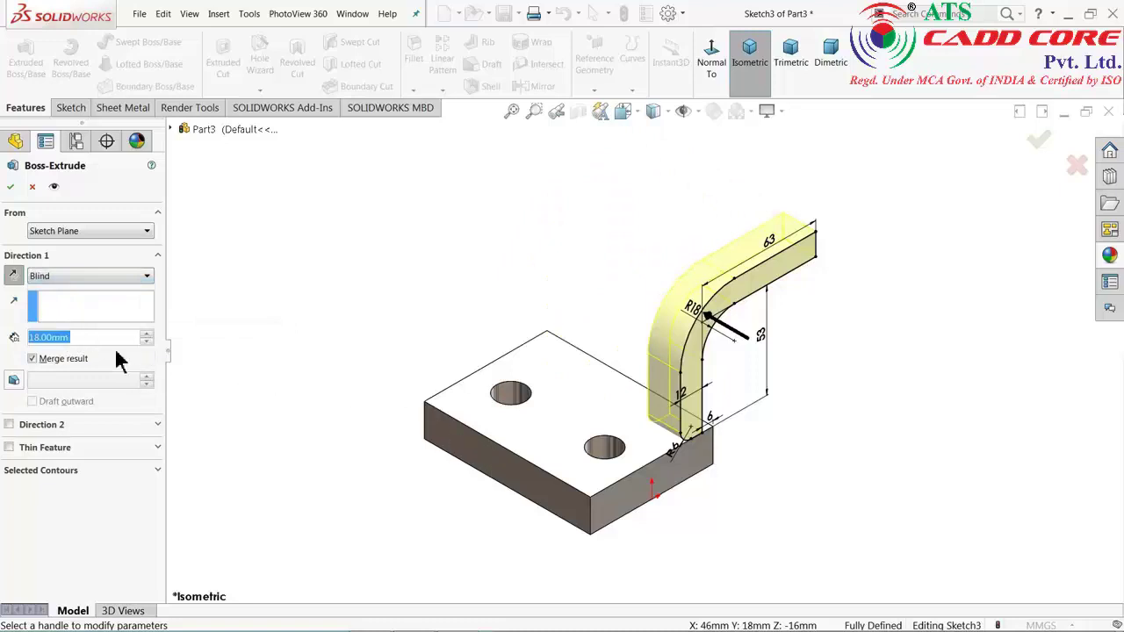
{"action": "type", "text": "92"}
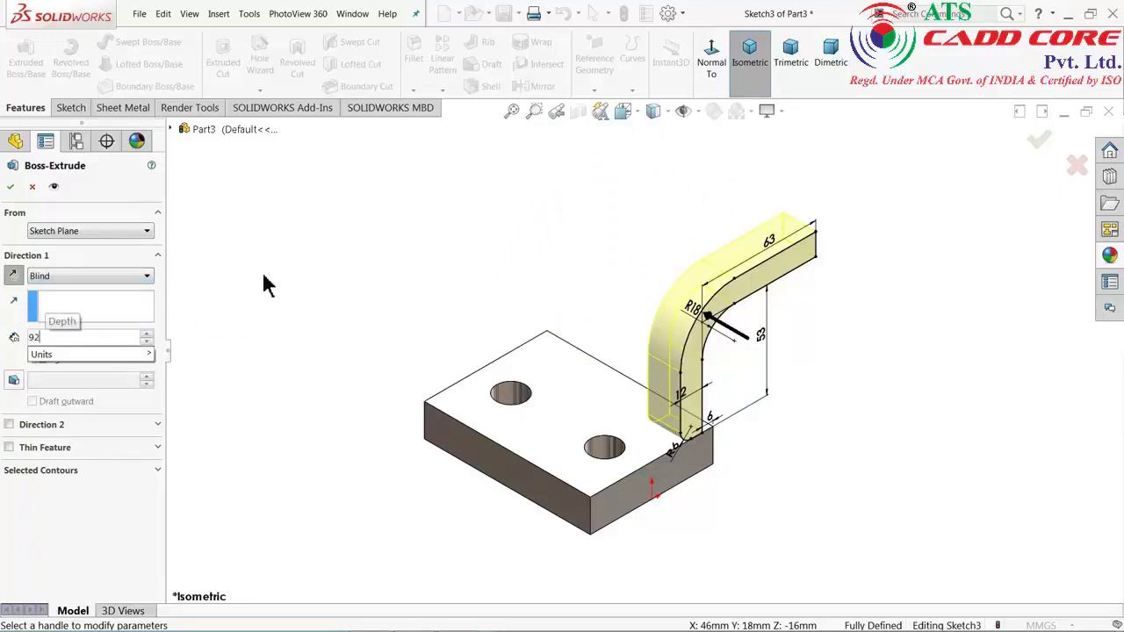
{"action": "key", "text": "Return"}
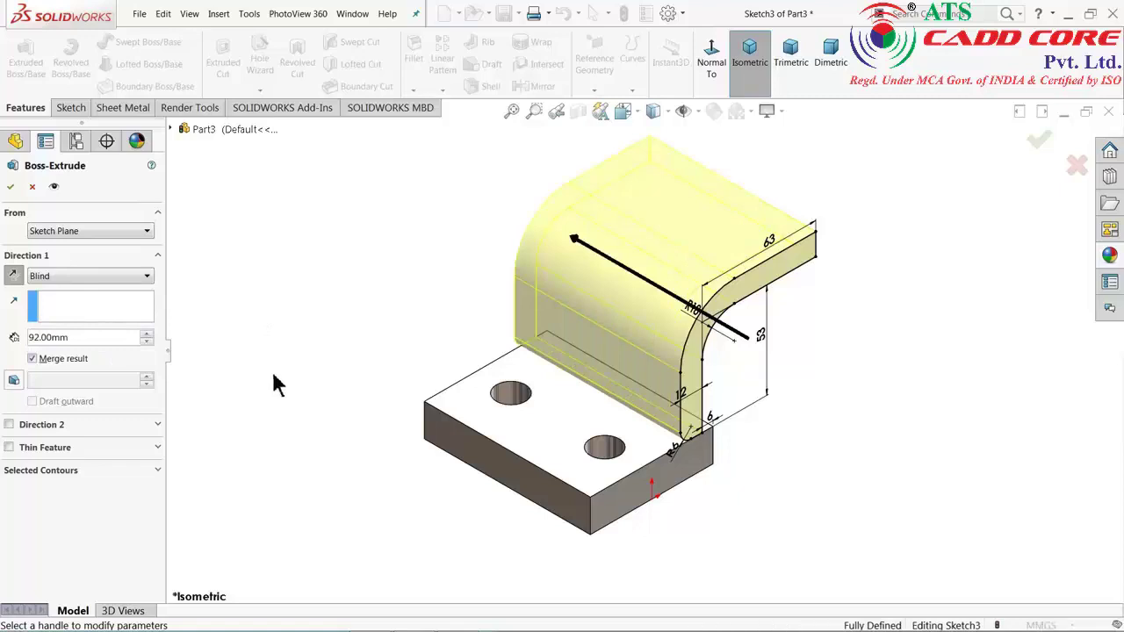
{"action": "mouse_move", "coordinate": [274, 384]}
{"action": "middle_mouse_down"}
{"action": "mouse_move", "coordinate": [320, 388]}
{"action": "mouse_move", "coordinate": [276, 384]}
{"action": "middle_mouse_up"}
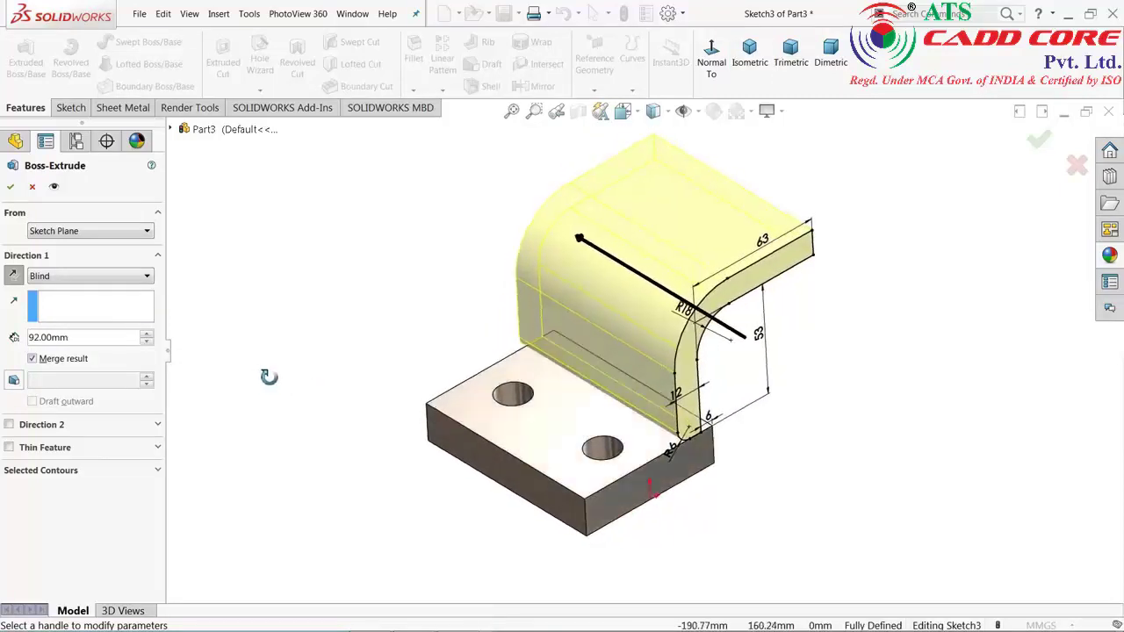
{"action": "scroll", "coordinate": [609, 346], "scroll_direction": "down", "scroll_amount": 3}
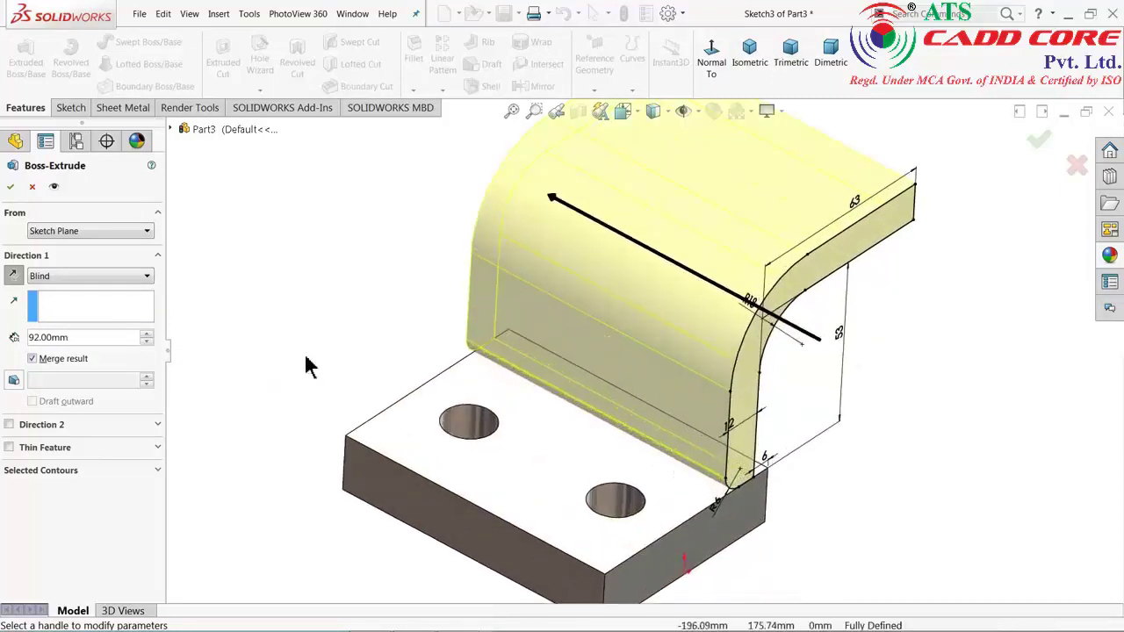
{"action": "left_click", "coordinate": [10, 189]}
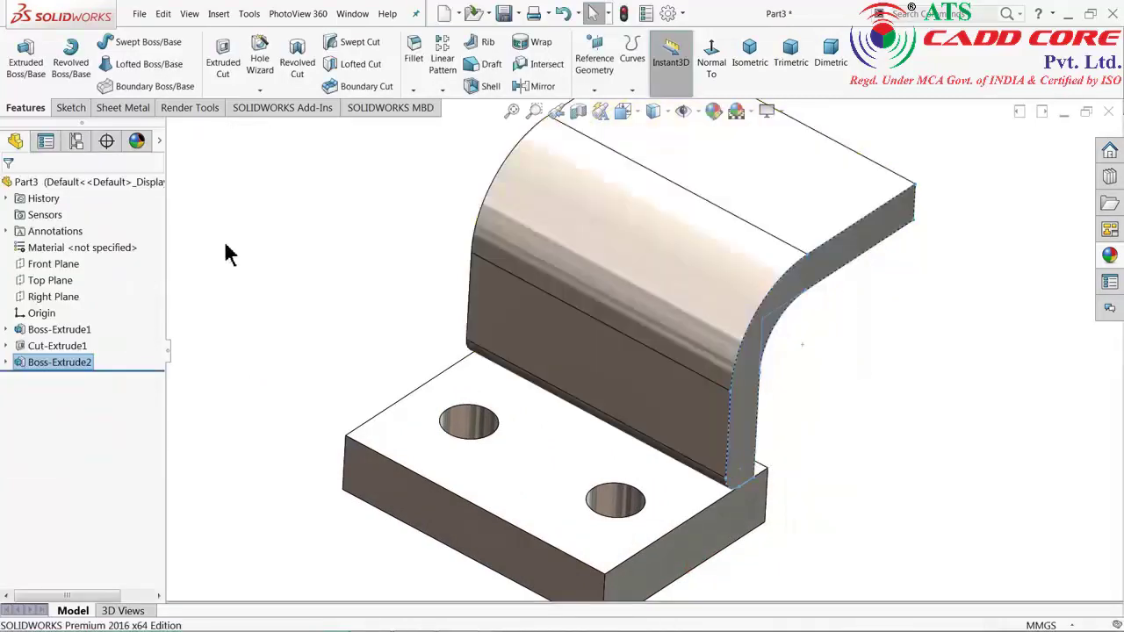
Fillet the inner edge under the arm at 6 mm, then bring up the reference drawing.
{"action": "mouse_move", "coordinate": [296, 313]}
{"action": "middle_mouse_down"}
{"action": "mouse_move", "coordinate": [336, 356]}
{"action": "mouse_move", "coordinate": [266, 320]}
{"action": "mouse_move", "coordinate": [286, 345]}
{"action": "middle_mouse_up"}
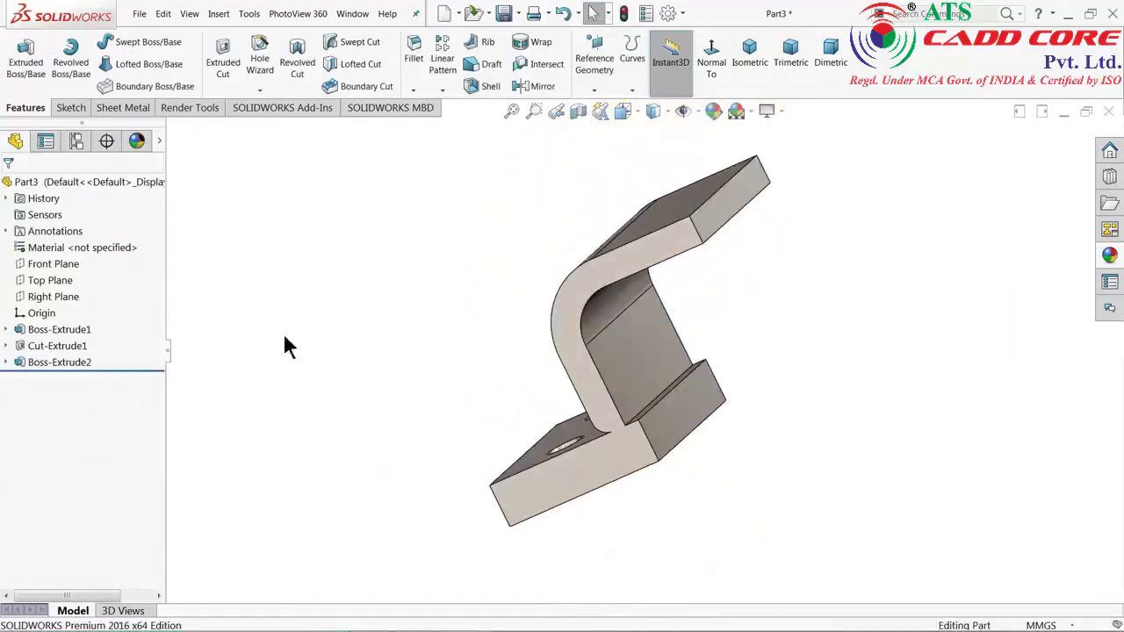
{"action": "middle_click_drag", "start_coordinate": [374, 342], "coordinate": [454, 383]}
{"action": "scroll", "coordinate": [677, 414], "scroll_direction": "down", "scroll_amount": 2}
{"action": "scroll", "coordinate": [418, 228], "scroll_direction": "down", "scroll_amount": 2}
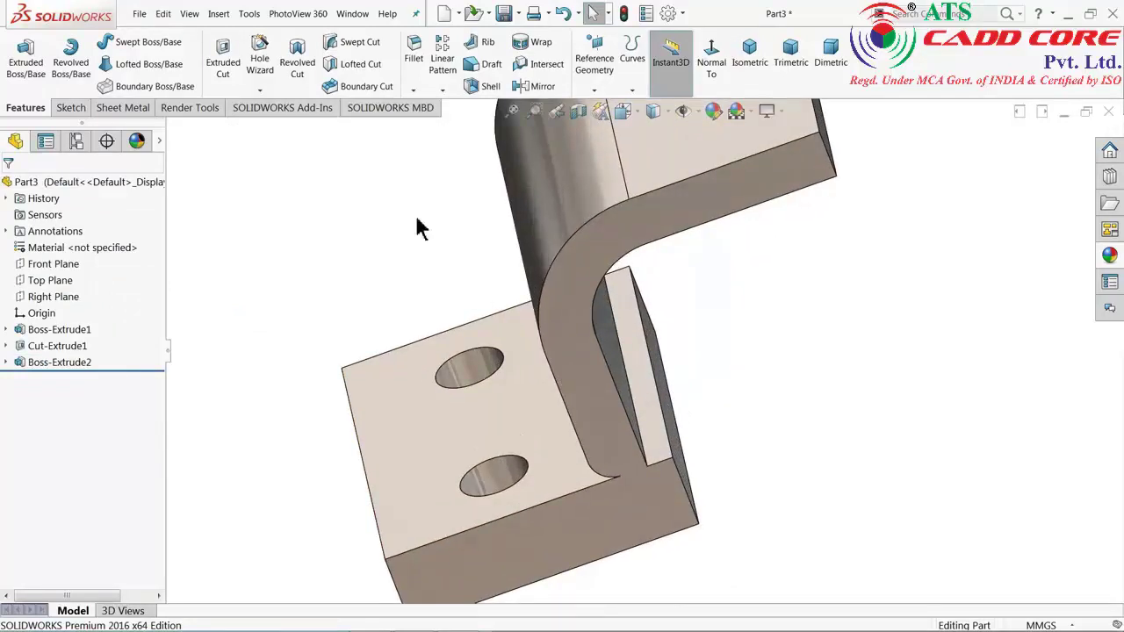
{"action": "left_click", "coordinate": [414, 61]}
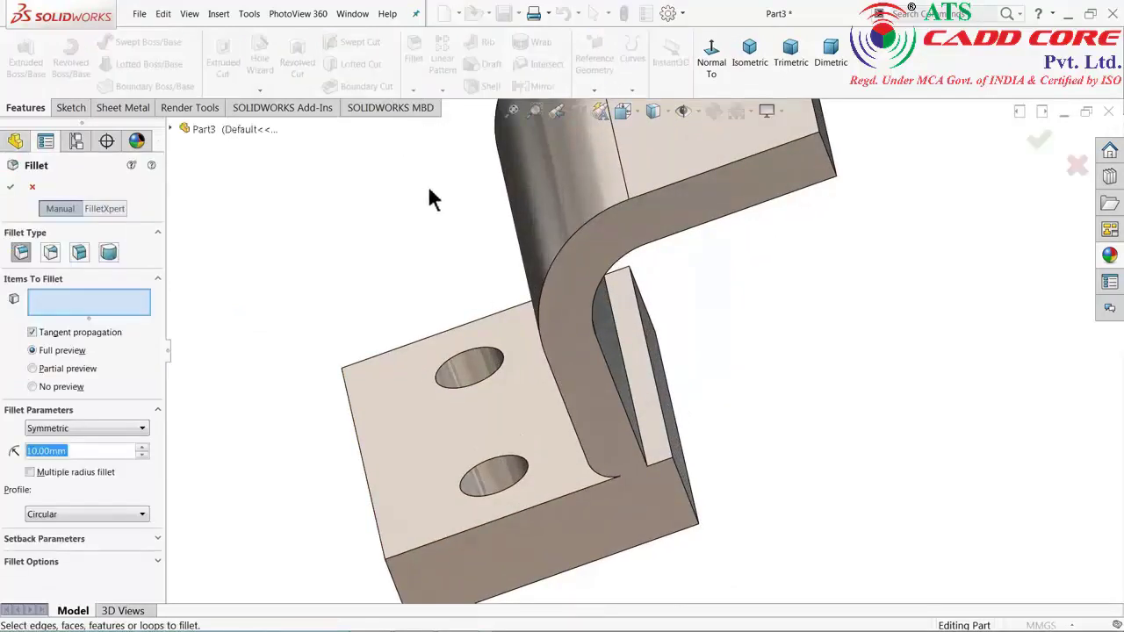
{"action": "type", "text": "6"}
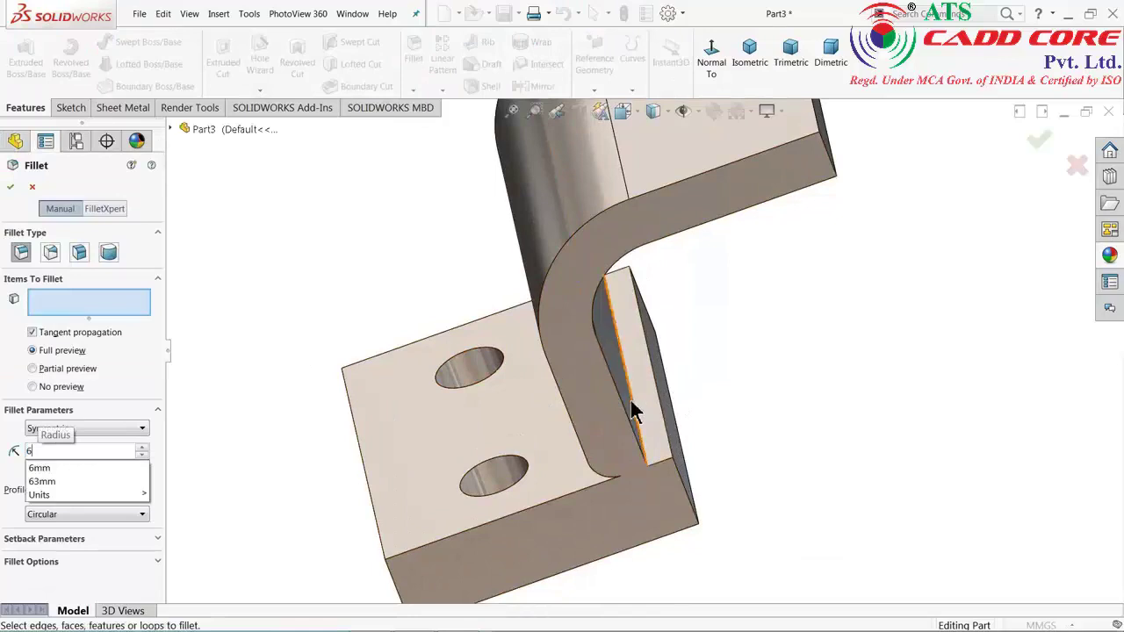
{"action": "left_click", "coordinate": [631, 404]}
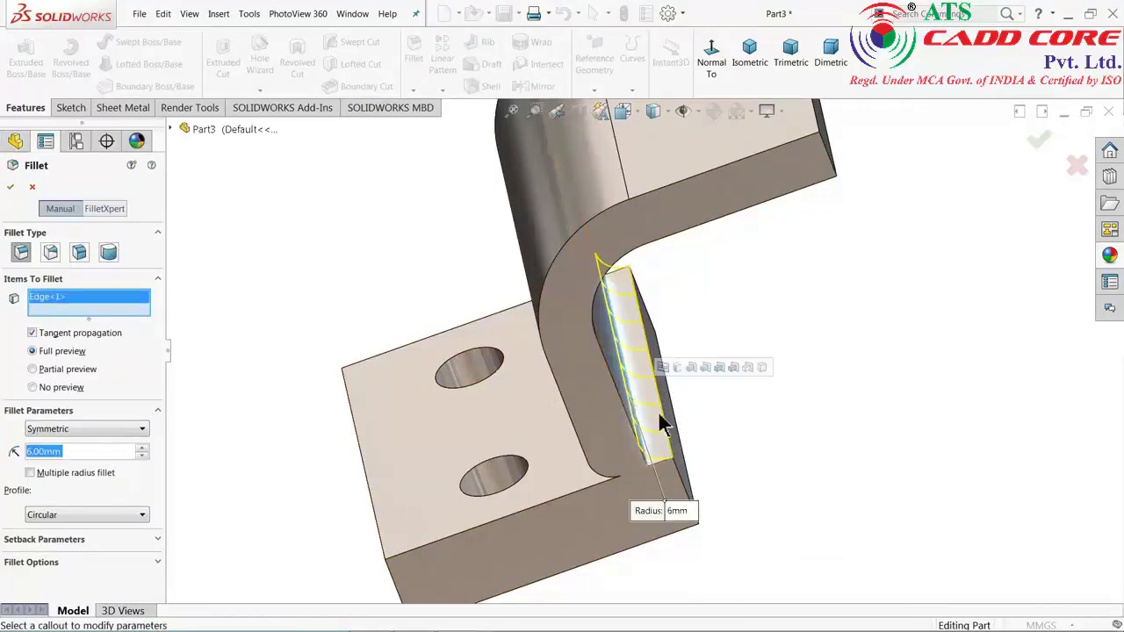
{"action": "left_click", "coordinate": [9, 189]}
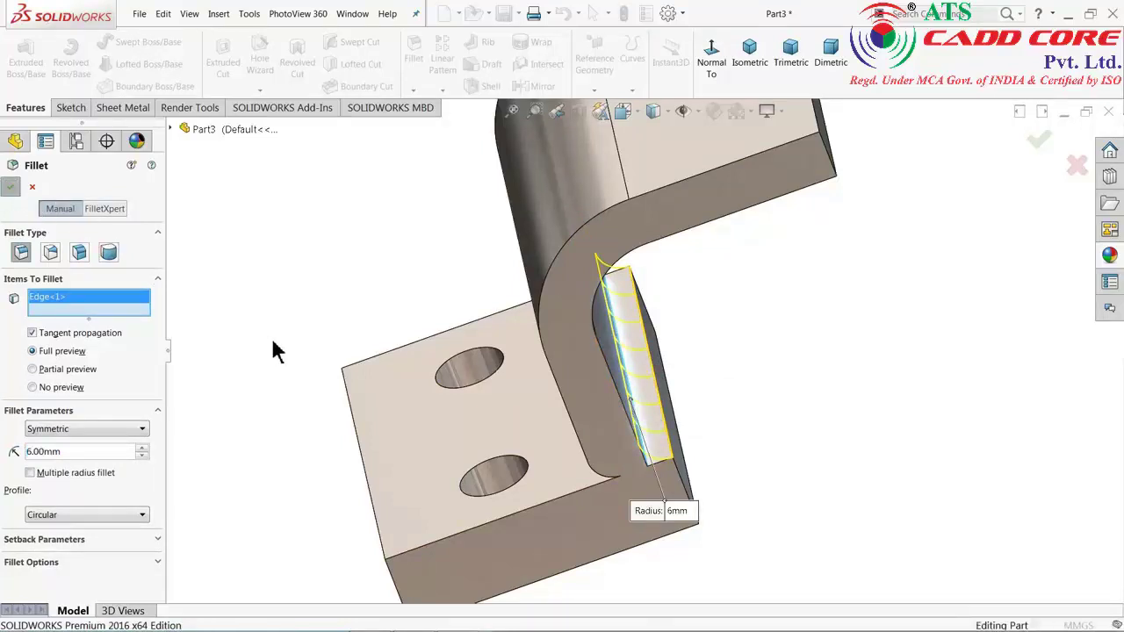
{"action": "mouse_move", "coordinate": [274, 338]}
{"action": "middle_mouse_down"}
{"action": "mouse_move", "coordinate": [363, 367]}
{"action": "mouse_move", "coordinate": [347, 361]}
{"action": "middle_mouse_up"}
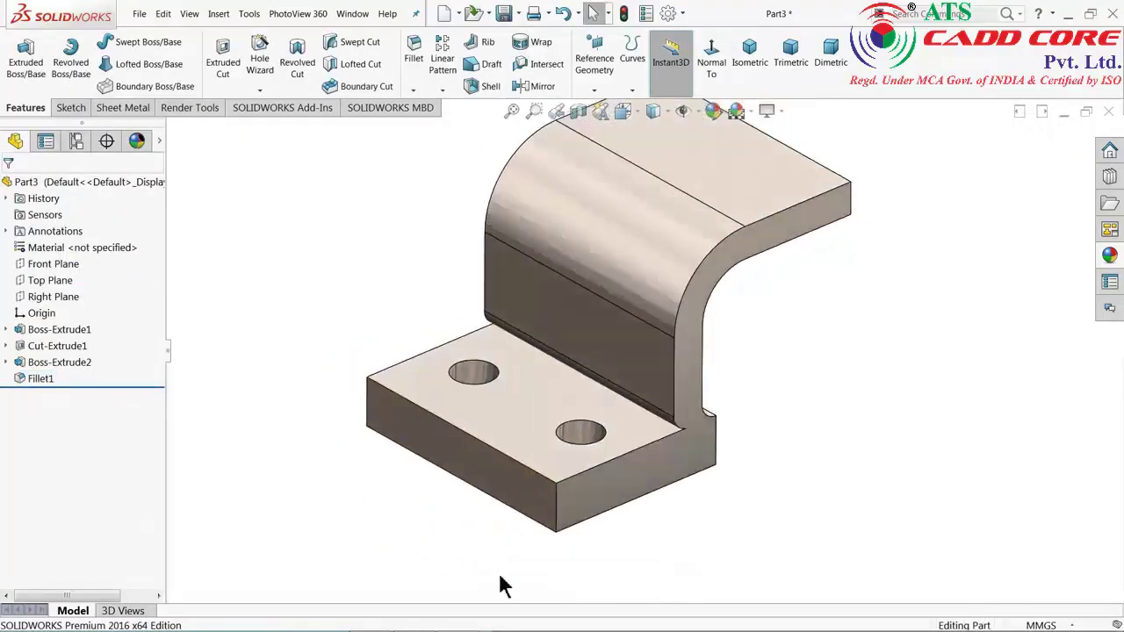
{"action": "key", "text": "alt+Tab"}
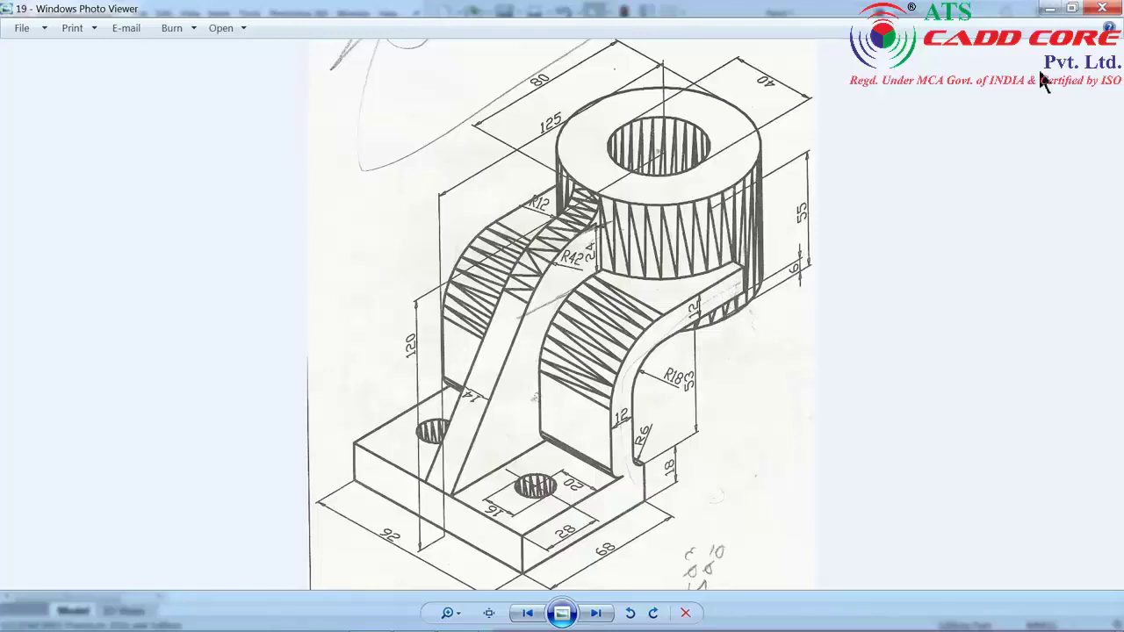
Start a new sketch on the arm's top face, viewed head-on.
{"action": "left_click", "coordinate": [1056, 10]}
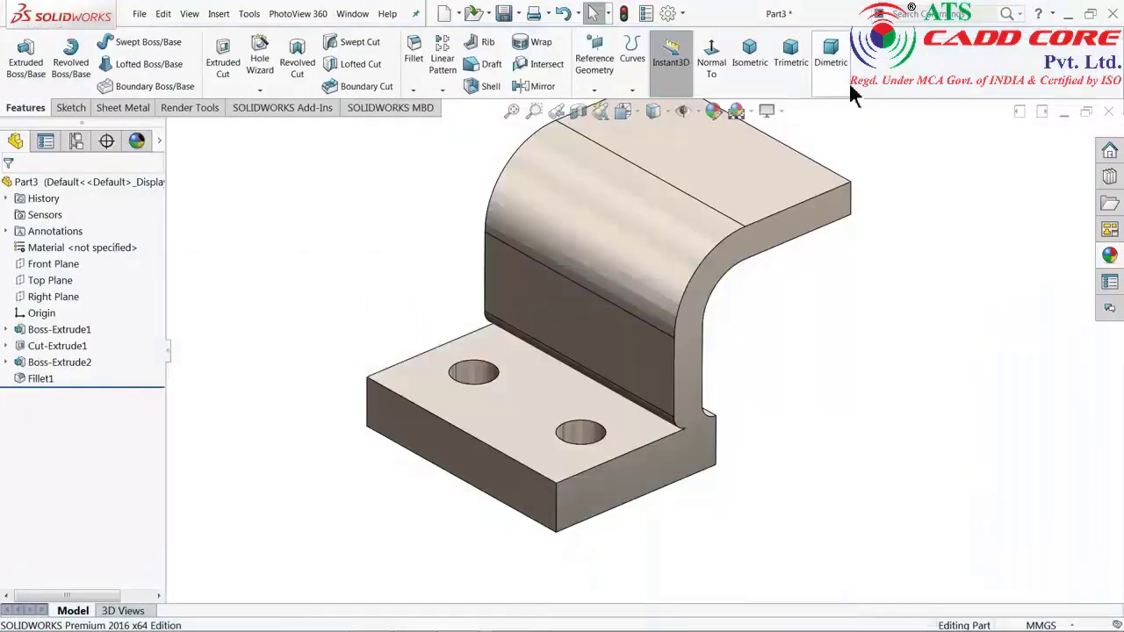
{"action": "scroll", "coordinate": [764, 244], "scroll_direction": "up", "scroll_amount": 2}
{"action": "scroll", "coordinate": [645, 264], "scroll_direction": "down", "scroll_amount": 3}
{"action": "left_click", "coordinate": [645, 263]}
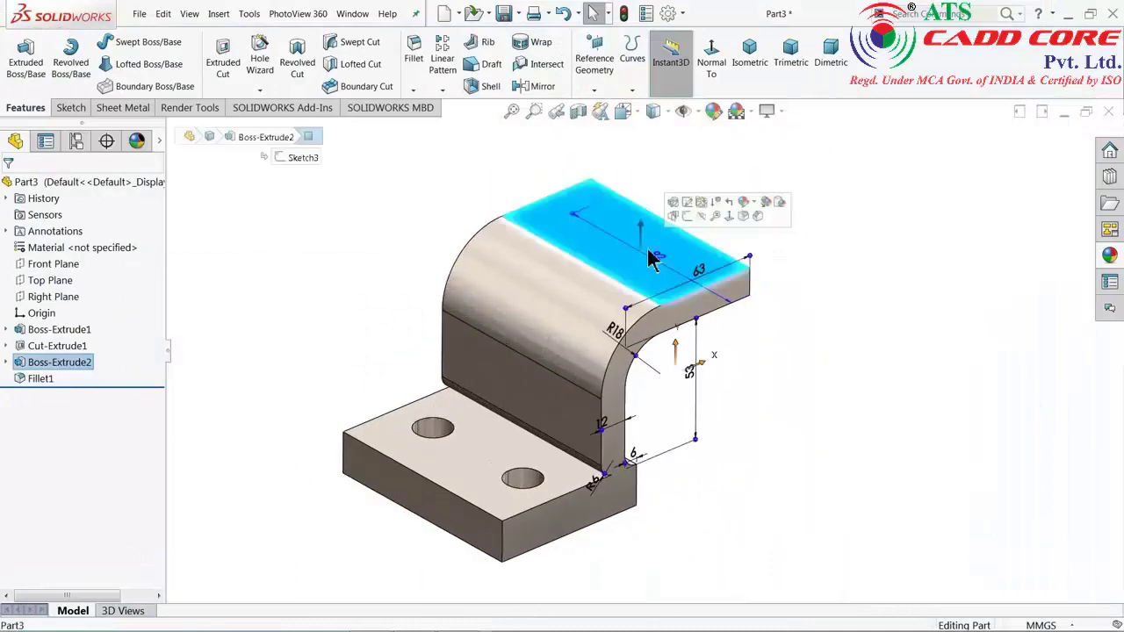
{"action": "left_click", "coordinate": [695, 212]}
{"action": "left_click", "coordinate": [646, 68]}
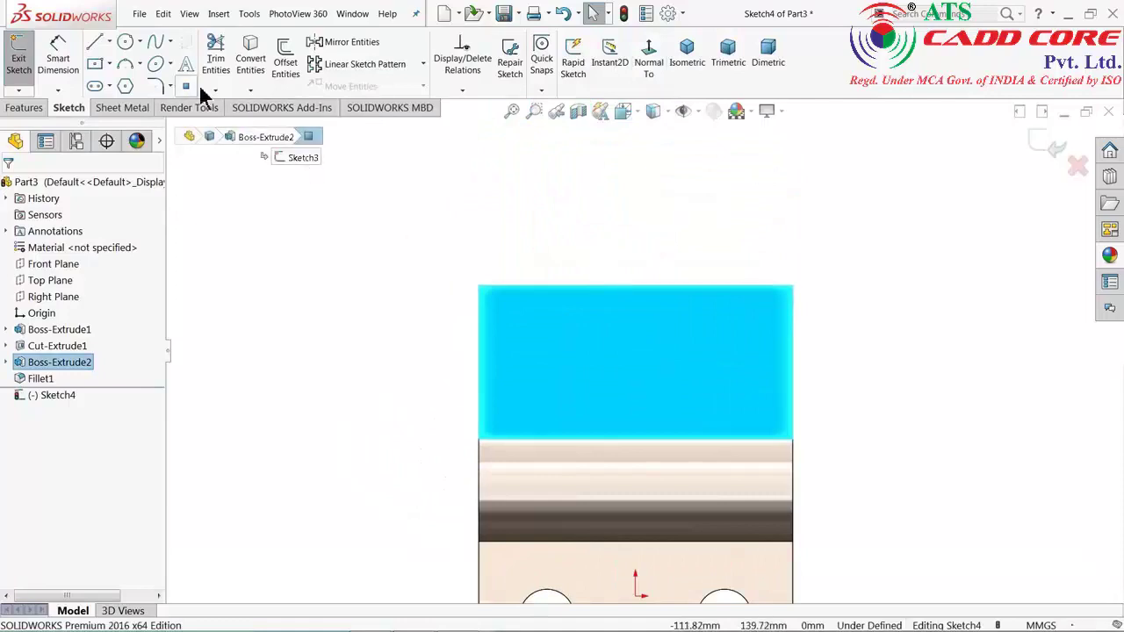
Draw a circle centred on the end edge's midpoint and dimension it to Ø80 mm.
{"action": "left_click", "coordinate": [126, 42]}
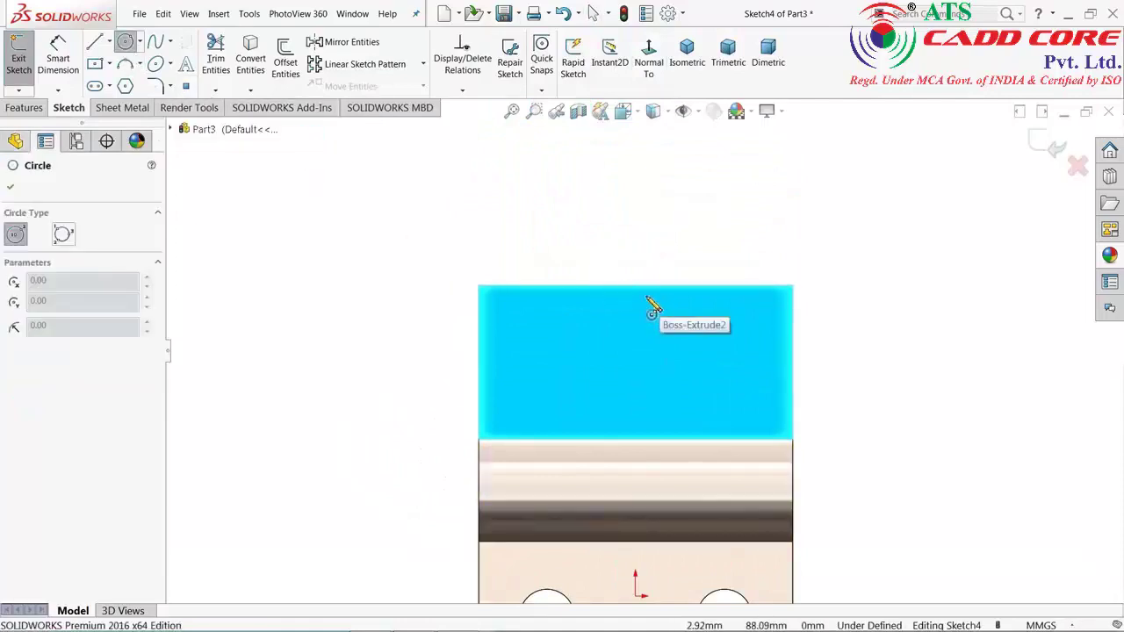
{"action": "left_click", "coordinate": [635, 287]}
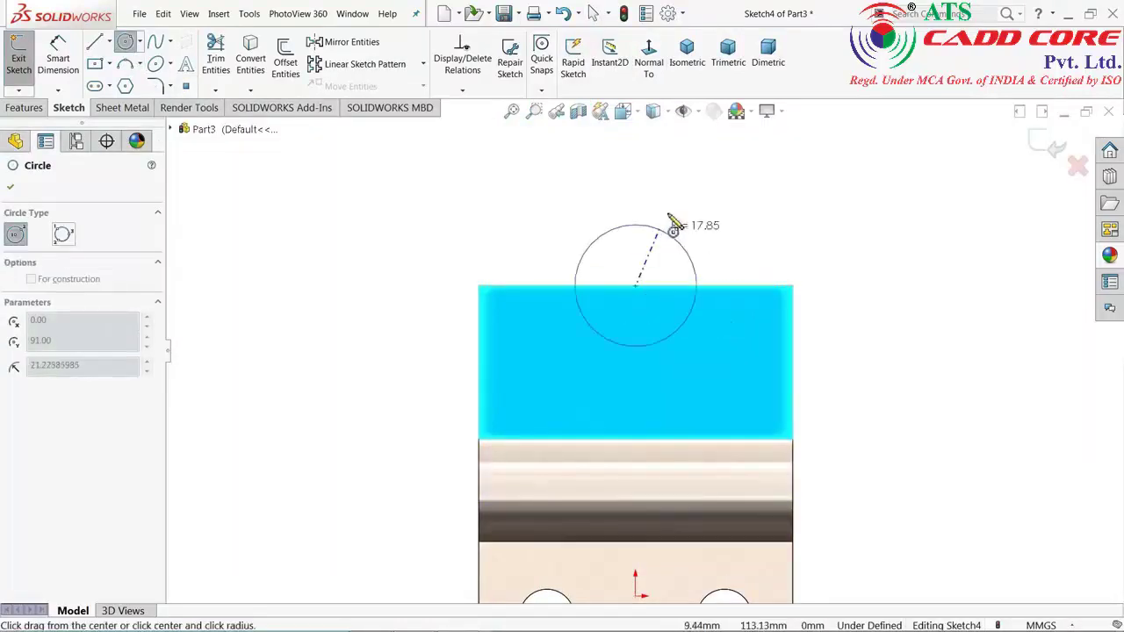
{"action": "left_click", "coordinate": [692, 195]}
{"action": "left_click", "coordinate": [58, 60]}
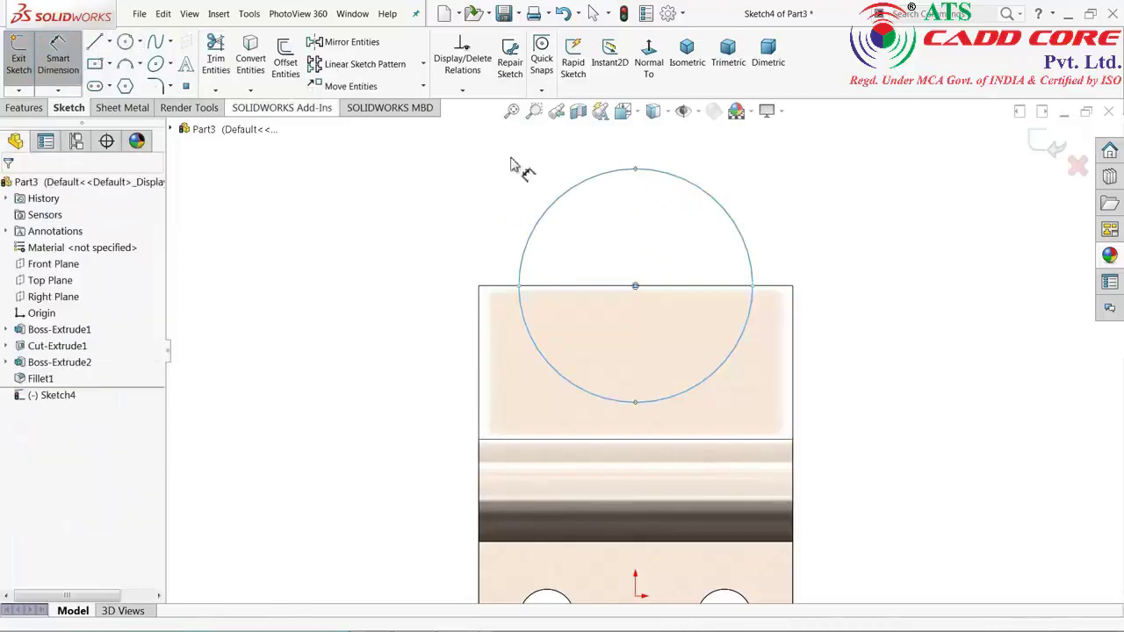
{"action": "left_click", "coordinate": [527, 252]}
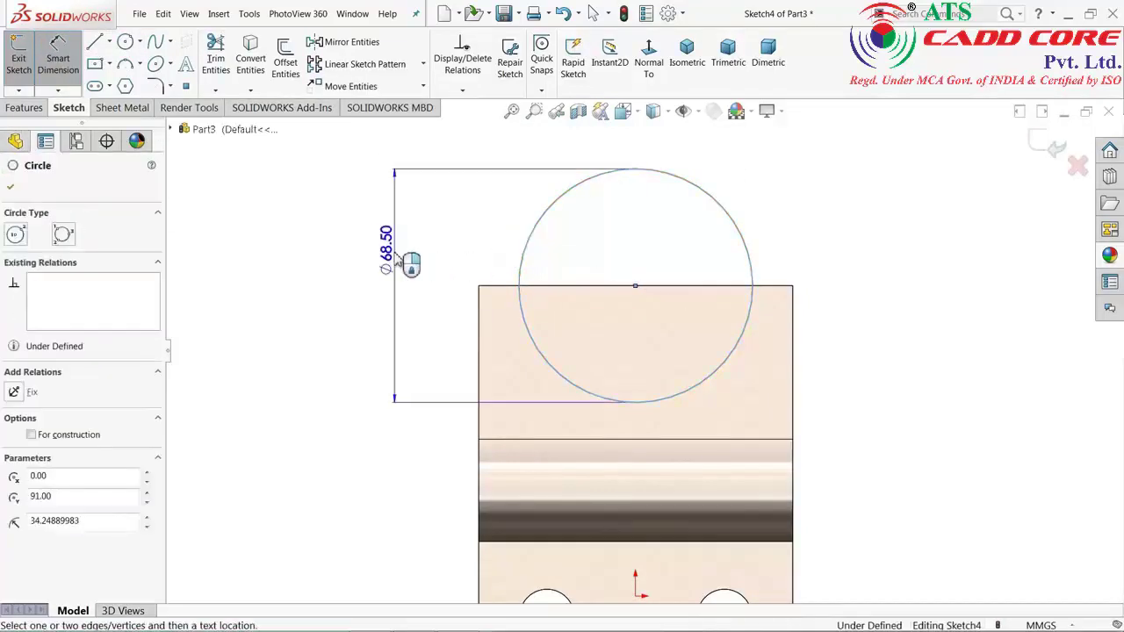
{"action": "left_click", "coordinate": [400, 261]}
{"action": "type", "text": "80"}
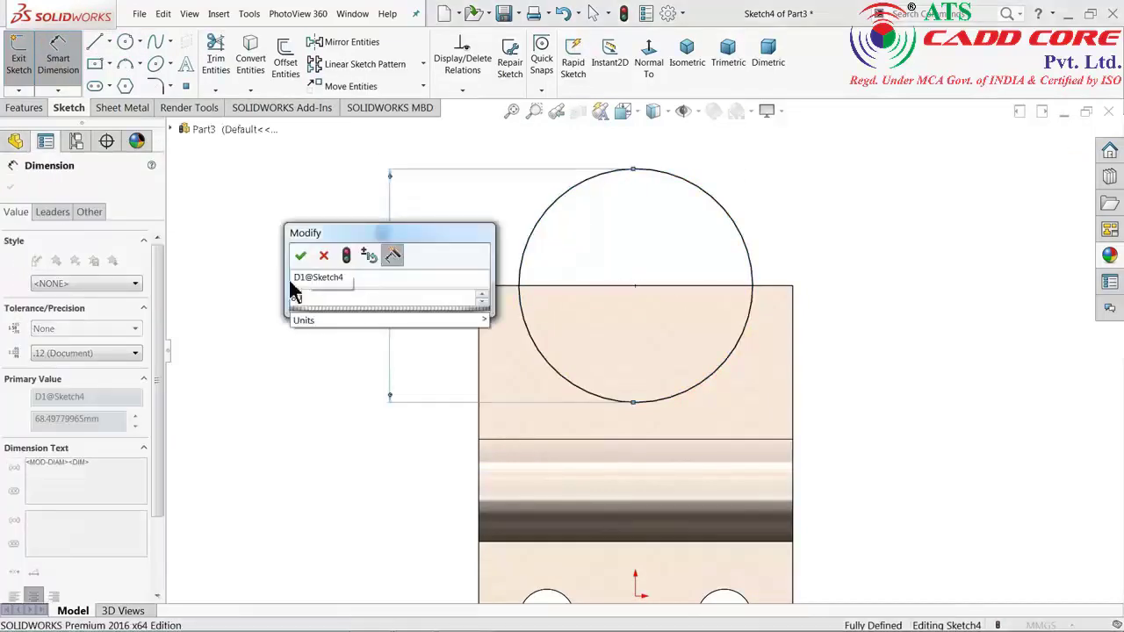
{"action": "left_click", "coordinate": [300, 256]}
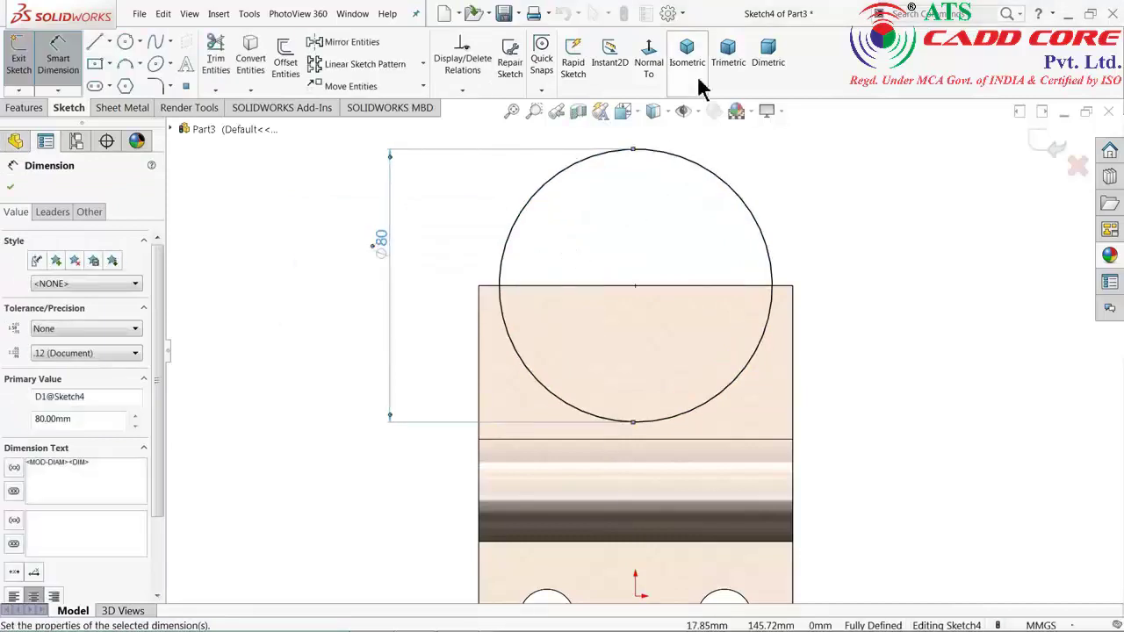
{"action": "left_click", "coordinate": [685, 49]}
{"action": "scroll", "coordinate": [755, 244], "scroll_direction": "down", "scroll_amount": 2}
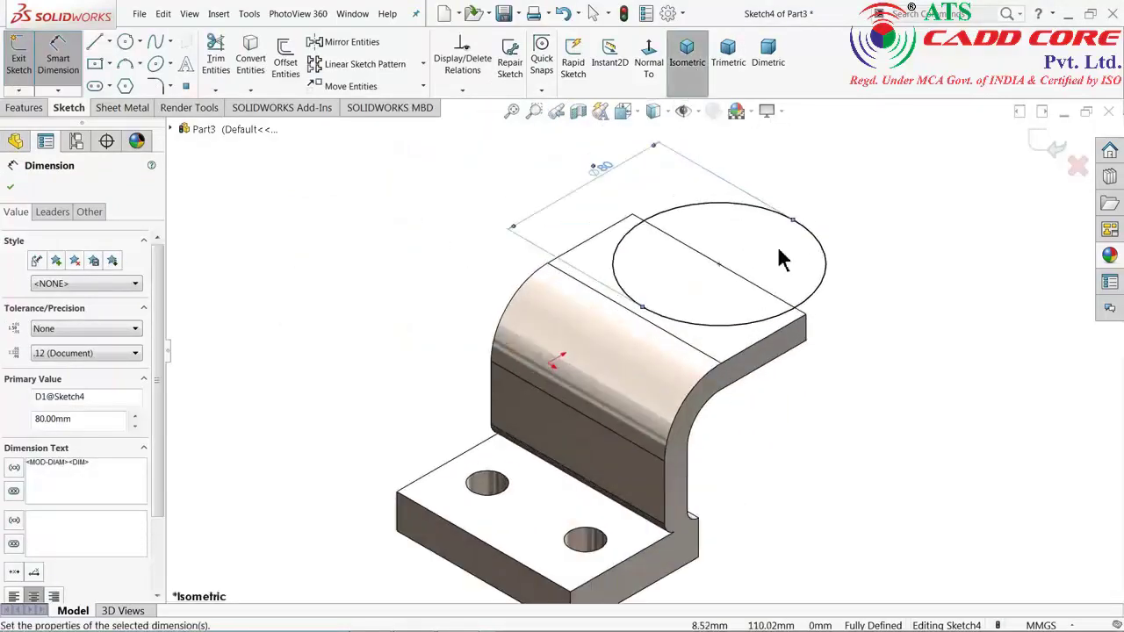
{"action": "scroll", "coordinate": [781, 253], "scroll_direction": "down", "scroll_amount": 1}
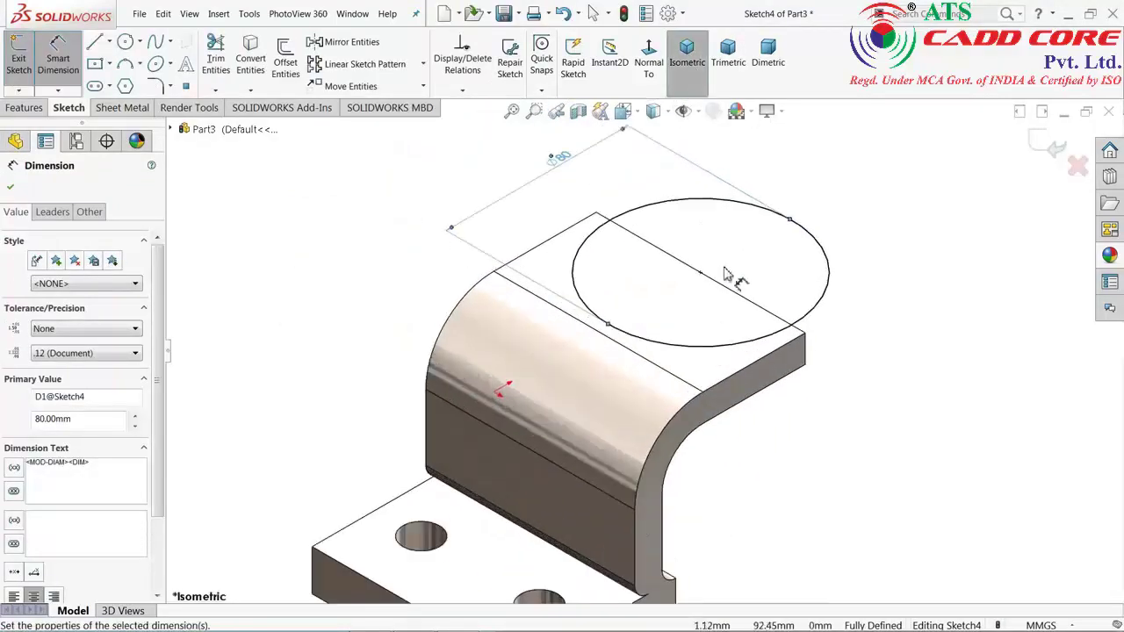
{"action": "left_click", "coordinate": [24, 107]}
Extrude the Ø80 circle 37 mm upward plus 18 mm in Direction 2 as a boss.
{"action": "left_click", "coordinate": [26, 68]}
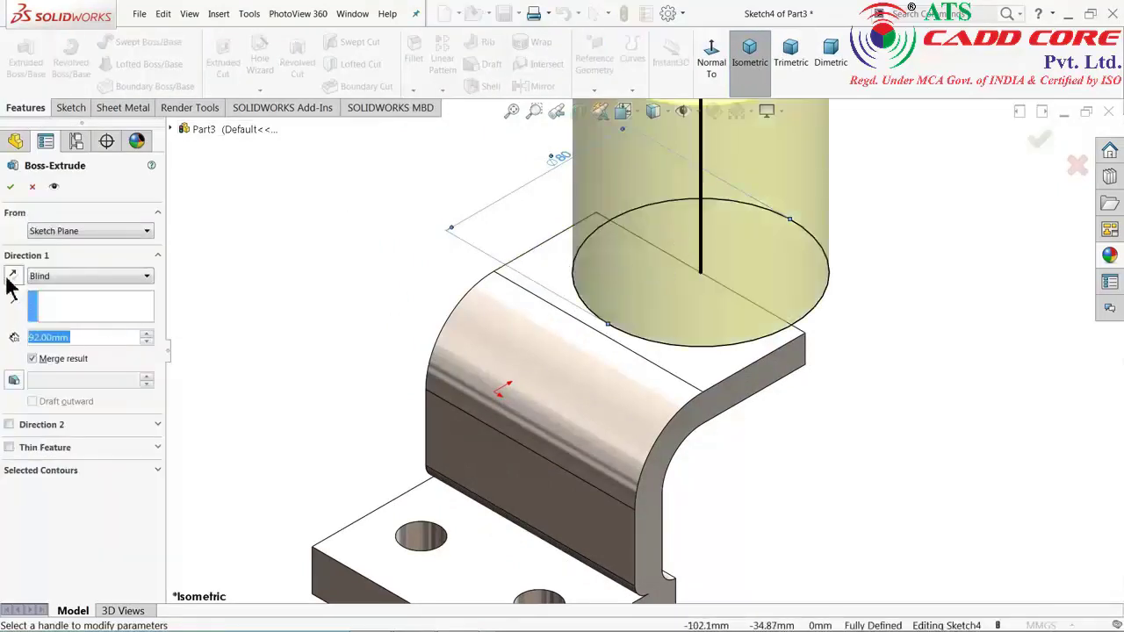
{"action": "type", "text": "37"}
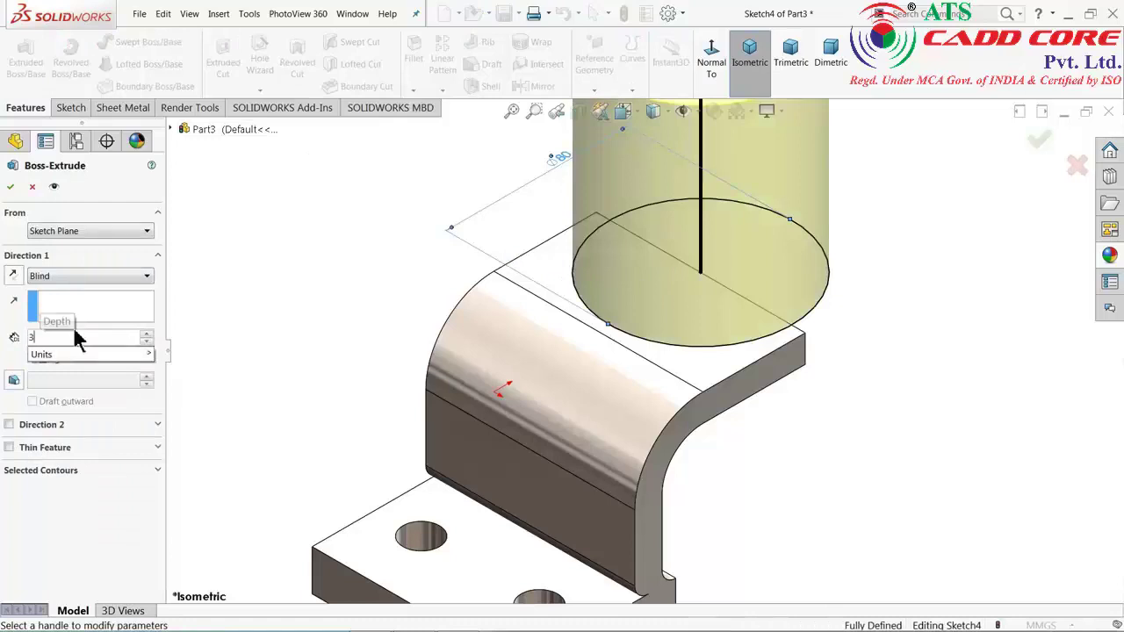
{"action": "key", "text": "Return"}
{"action": "scroll", "coordinate": [513, 338], "scroll_direction": "up", "scroll_amount": 3}
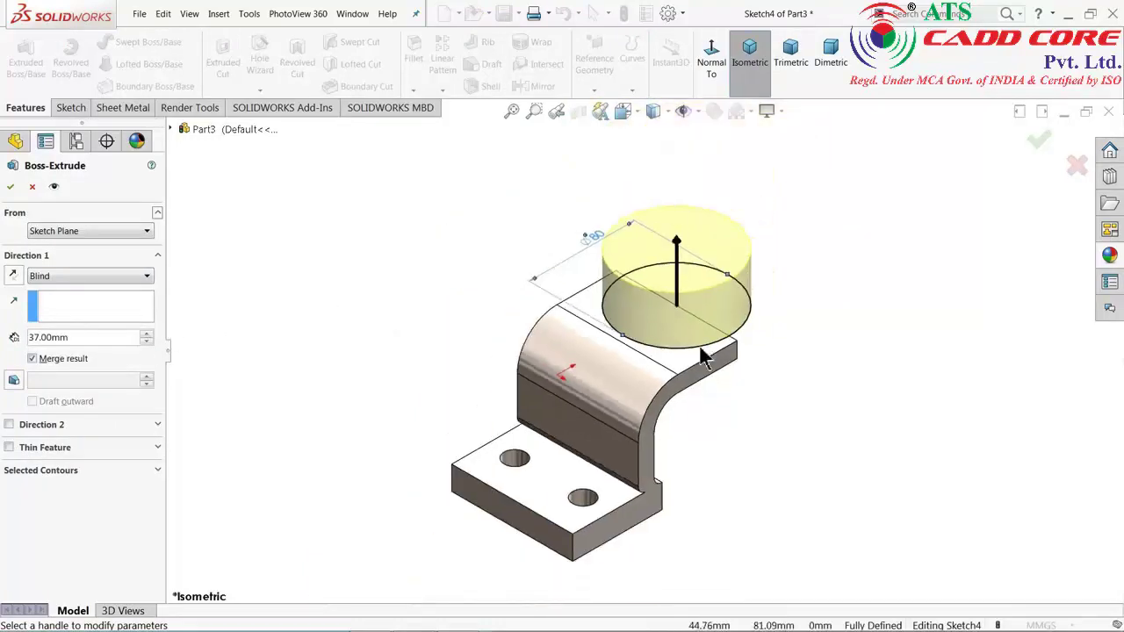
{"action": "scroll", "coordinate": [482, 381], "scroll_direction": "down", "scroll_amount": 2}
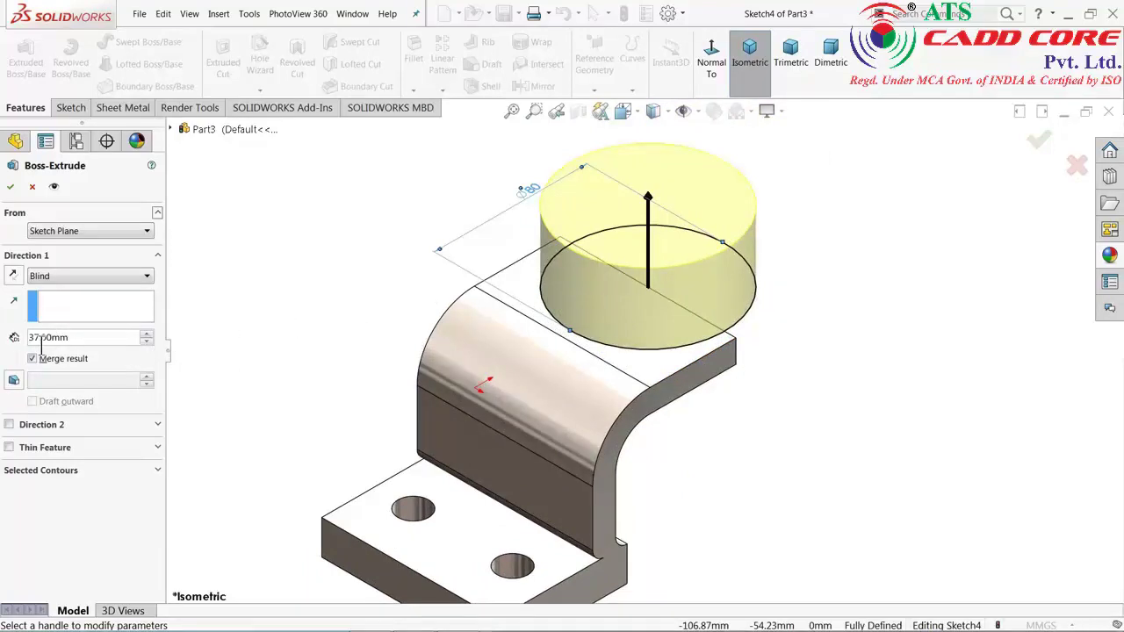
{"action": "left_click", "coordinate": [9, 425]}
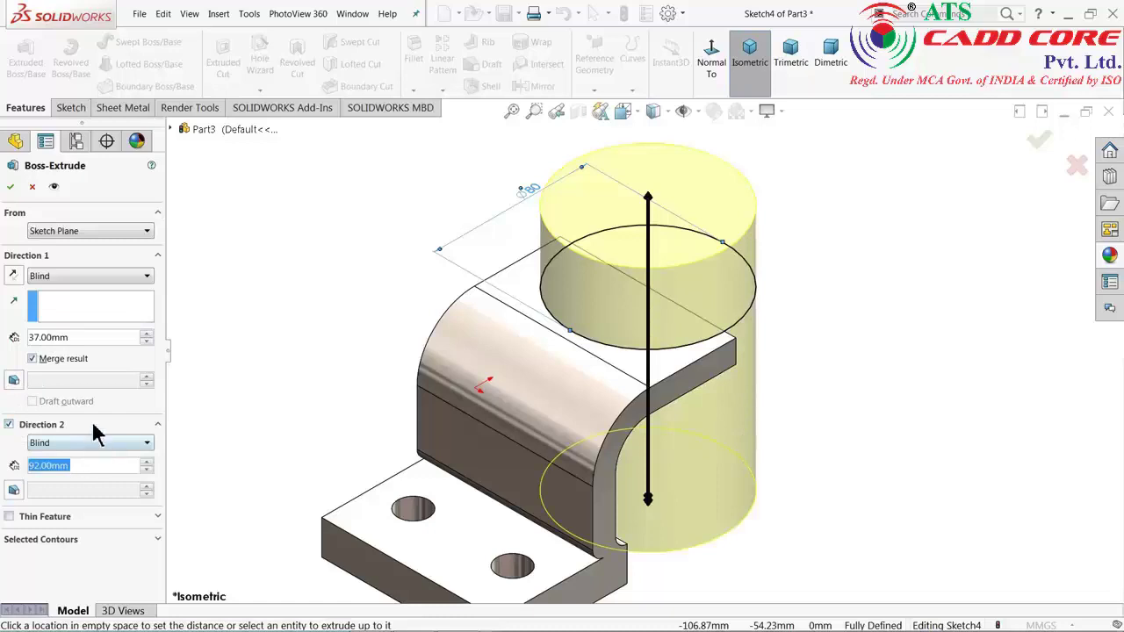
{"action": "type", "text": "18"}
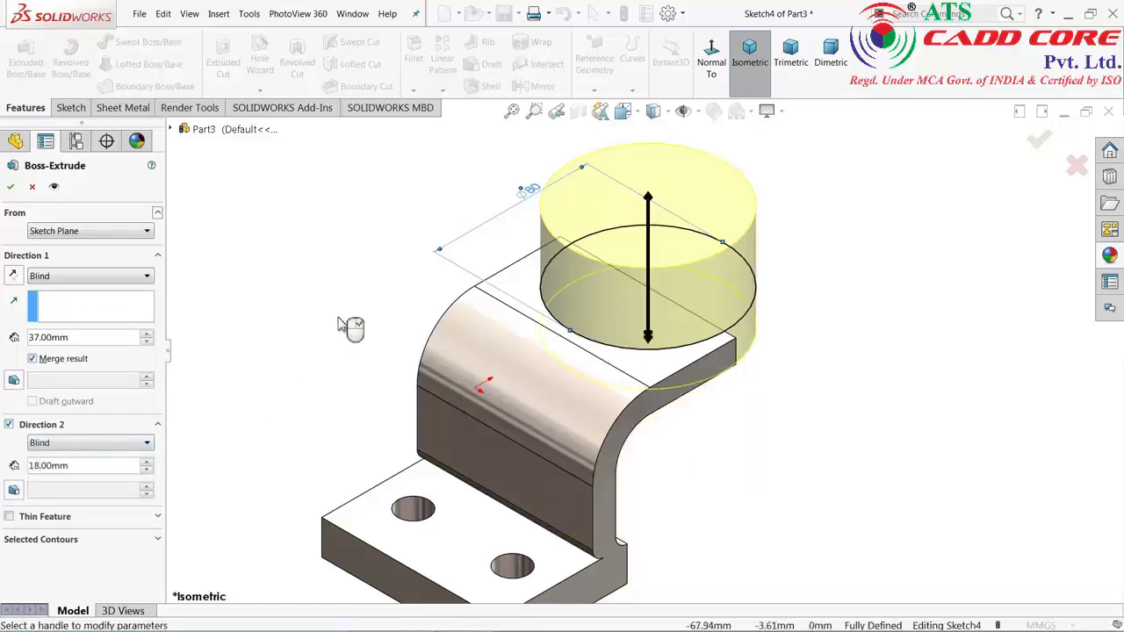
{"action": "mouse_move", "coordinate": [356, 326]}
{"action": "middle_mouse_down"}
{"action": "mouse_move", "coordinate": [271, 251]}
{"action": "mouse_move", "coordinate": [339, 296]}
{"action": "mouse_move", "coordinate": [349, 286]}
{"action": "mouse_move", "coordinate": [298, 249]}
{"action": "mouse_move", "coordinate": [326, 281]}
{"action": "middle_mouse_up"}
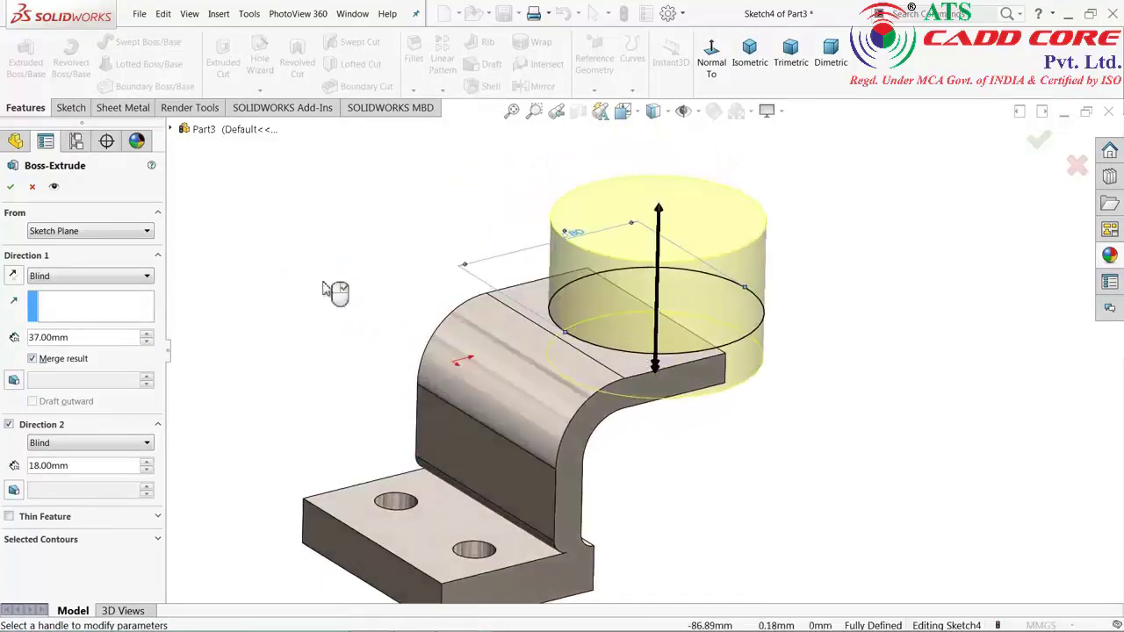
{"action": "scroll", "coordinate": [571, 471], "scroll_direction": "up", "scroll_amount": 2}
{"action": "scroll", "coordinate": [590, 494], "scroll_direction": "down", "scroll_amount": 3}
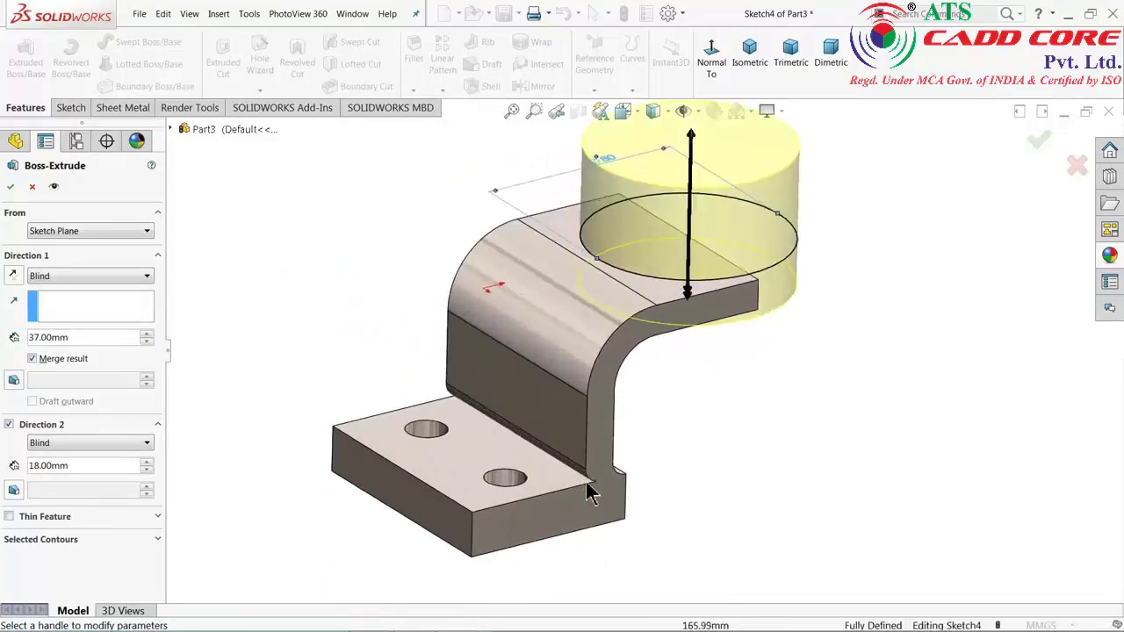
{"action": "left_click", "coordinate": [11, 188]}
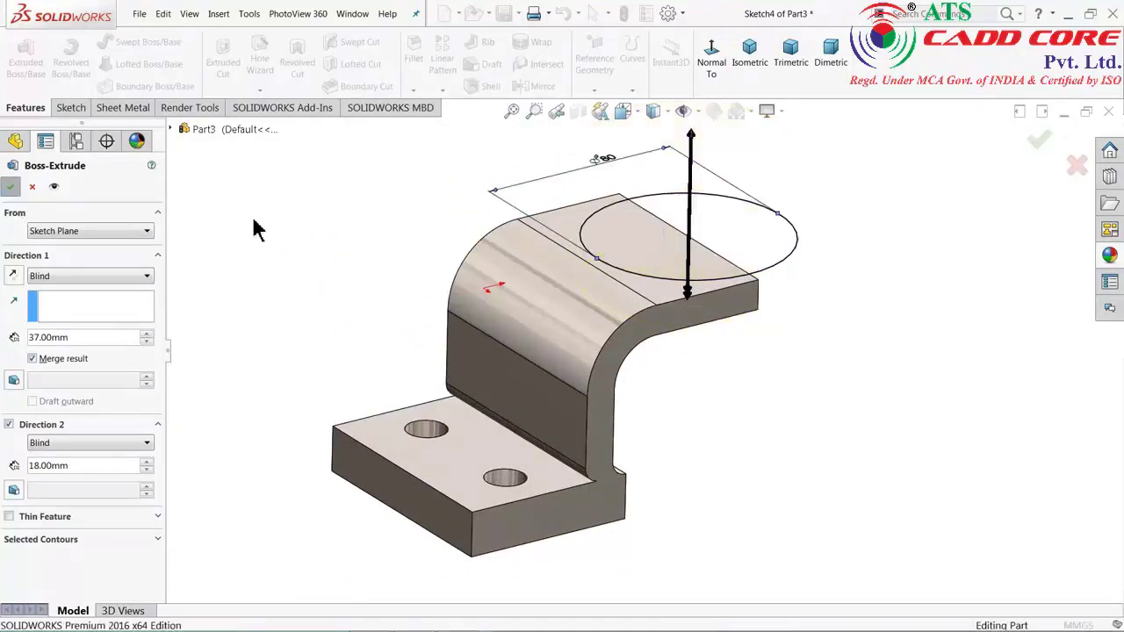
Start a new sketch on the cylinder boss's top face.
{"action": "mouse_move", "coordinate": [374, 261]}
{"action": "middle_mouse_down"}
{"action": "mouse_move", "coordinate": [441, 185]}
{"action": "mouse_move", "coordinate": [468, 283]}
{"action": "middle_mouse_up"}
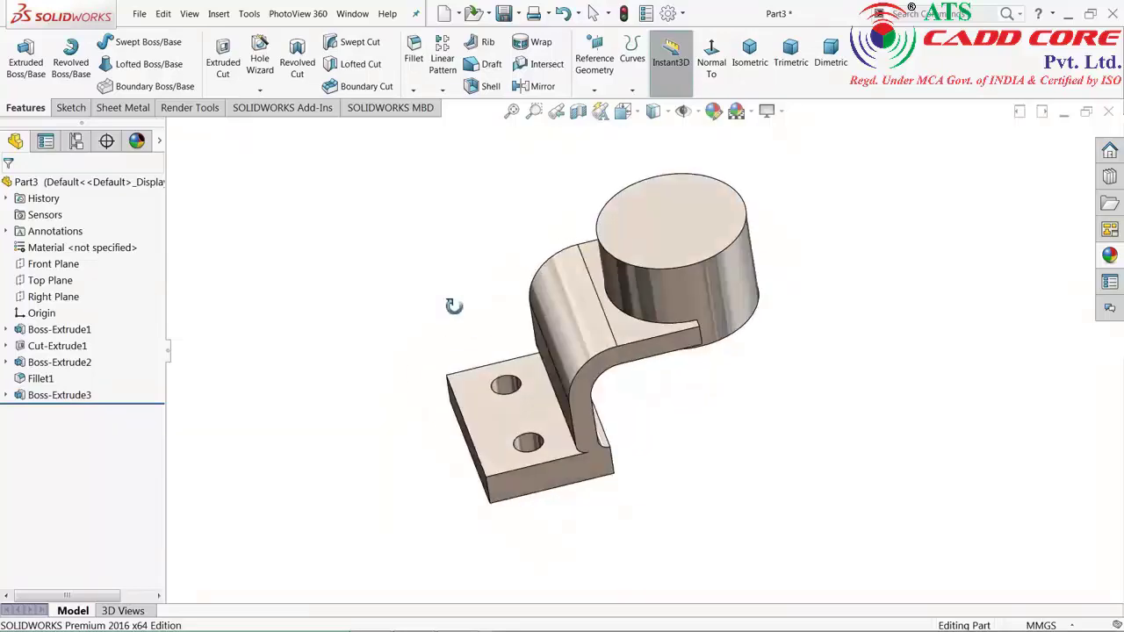
{"action": "scroll", "coordinate": [677, 258], "scroll_direction": "down", "scroll_amount": 2}
{"action": "scroll", "coordinate": [690, 251], "scroll_direction": "down", "scroll_amount": 2}
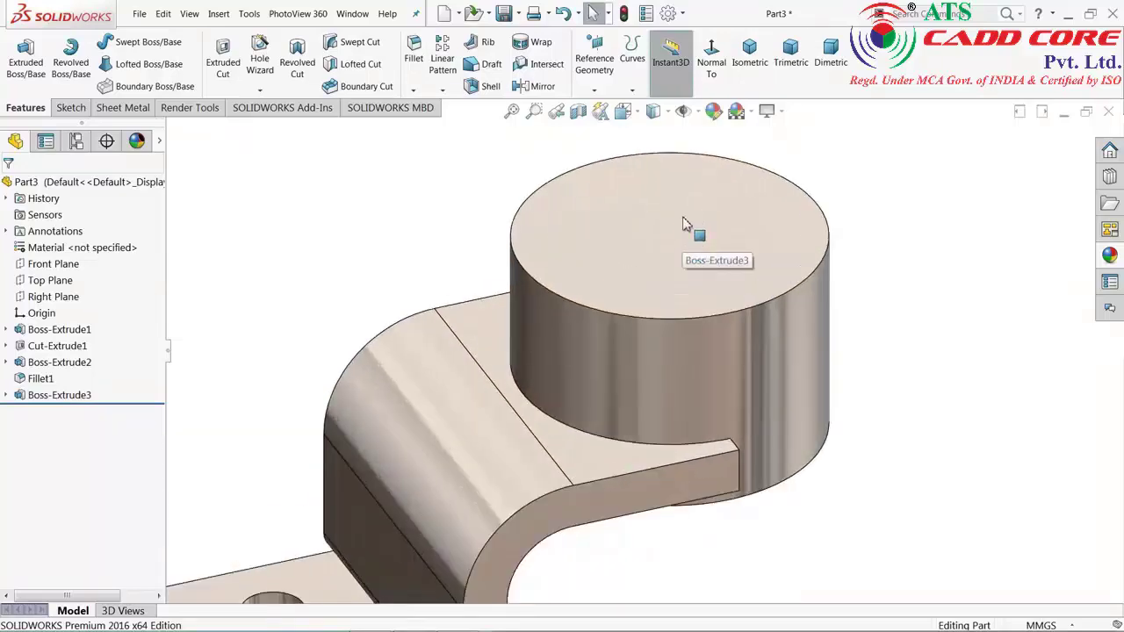
{"action": "left_click", "coordinate": [673, 252]}
{"action": "left_click", "coordinate": [720, 206]}
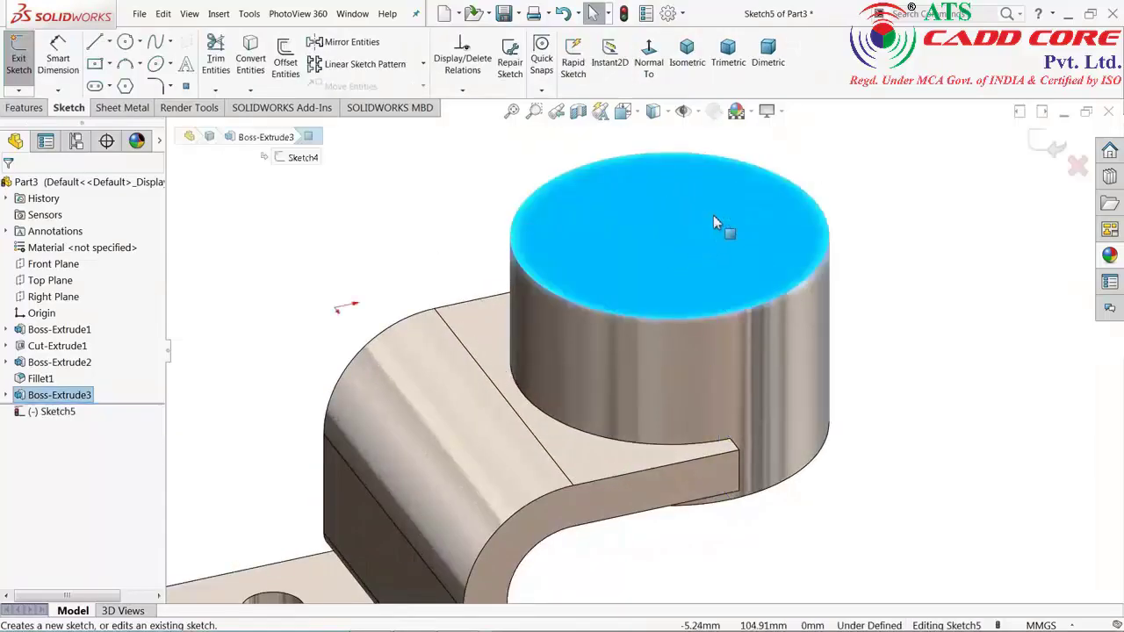
{"action": "scroll", "coordinate": [711, 200], "scroll_direction": "down", "scroll_amount": 2}
{"action": "scroll", "coordinate": [711, 199], "scroll_direction": "down", "scroll_amount": 1}
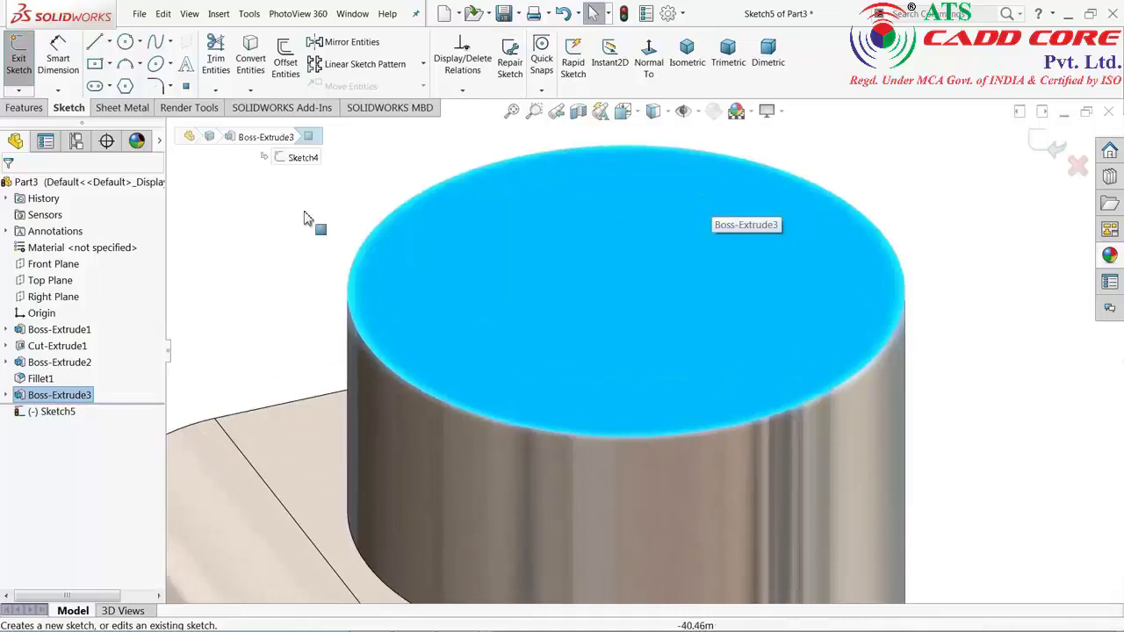
Draw a circle at the face centre, dimension it to Ø40 mm and exit the sketch.
{"action": "left_click", "coordinate": [125, 42]}
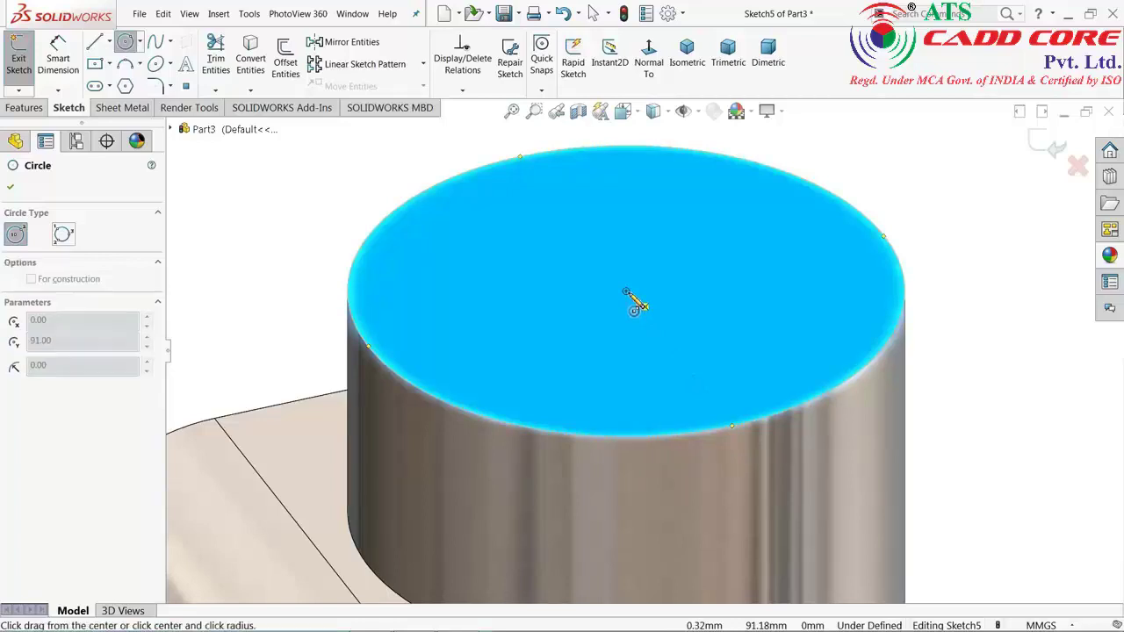
{"action": "left_click", "coordinate": [626, 291]}
{"action": "left_click", "coordinate": [715, 225]}
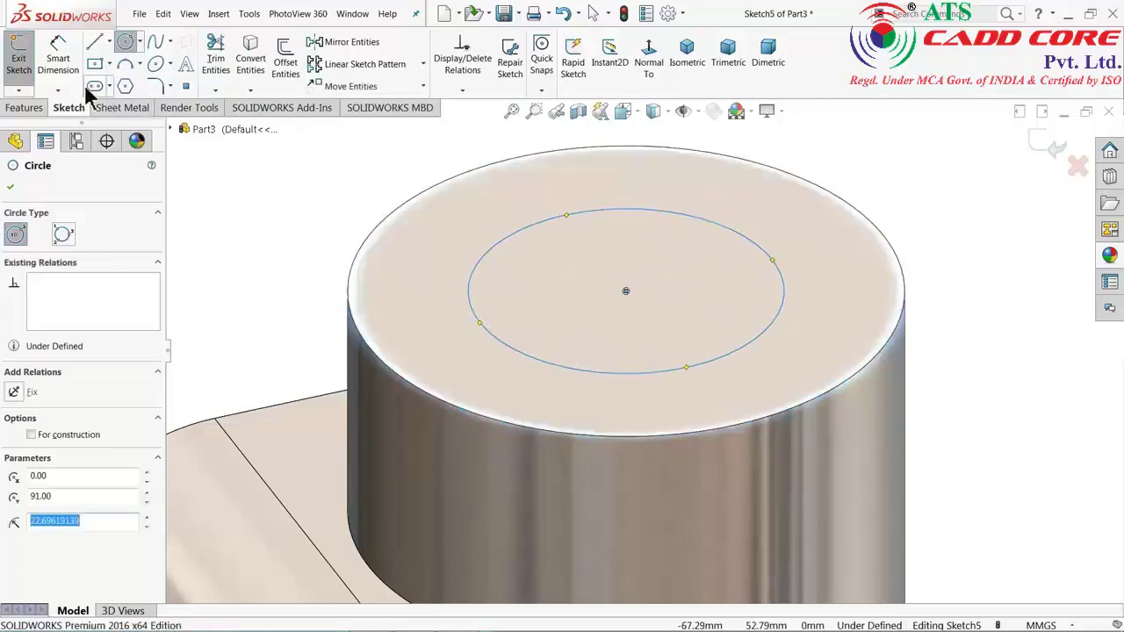
{"action": "left_click", "coordinate": [58, 58]}
{"action": "left_click", "coordinate": [494, 254]}
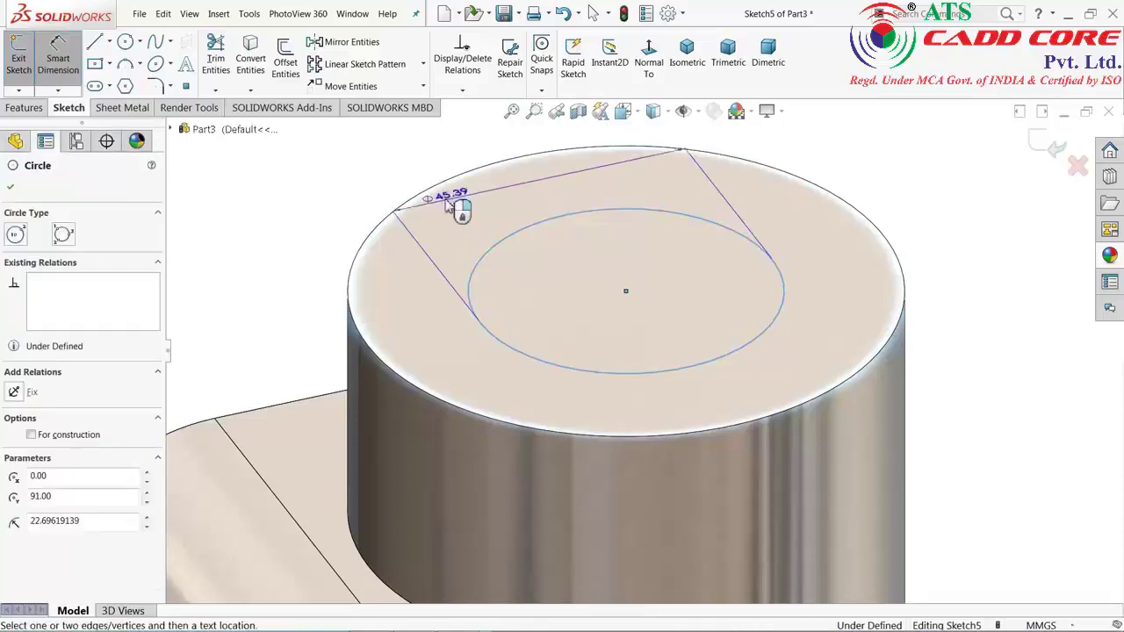
{"action": "left_click", "coordinate": [423, 184]}
{"action": "type", "text": "40"}
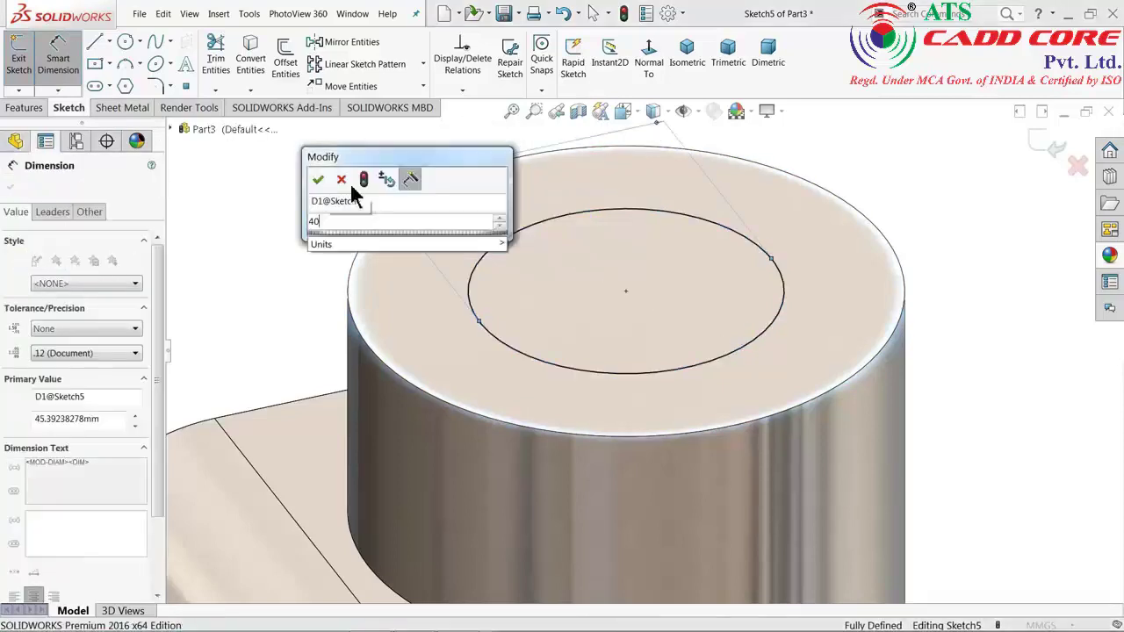
{"action": "left_click", "coordinate": [318, 184]}
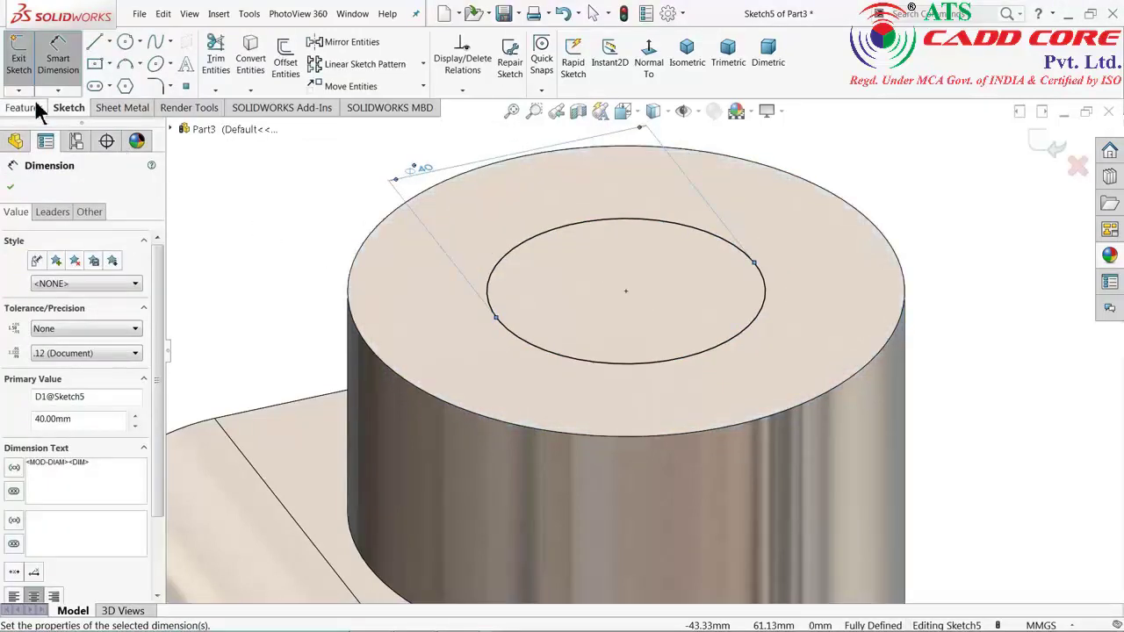
{"action": "left_click", "coordinate": [1051, 148]}
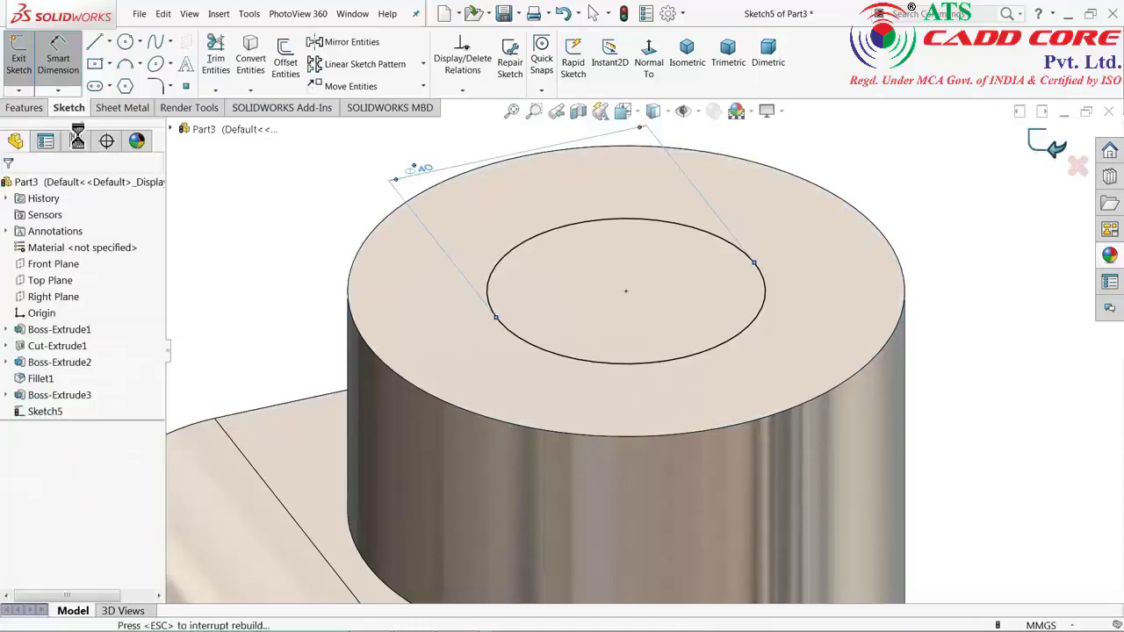
{"action": "left_click", "coordinate": [35, 107]}
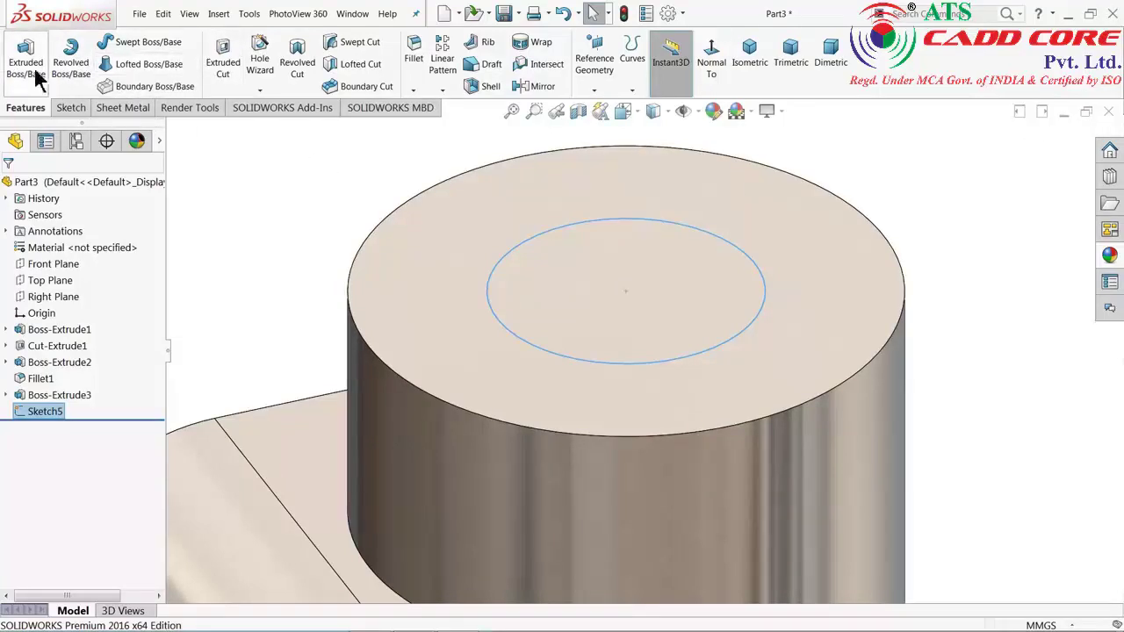
Cut the Ø40 circle Through All to hollow the cylinder boss.
{"action": "left_click", "coordinate": [225, 60]}
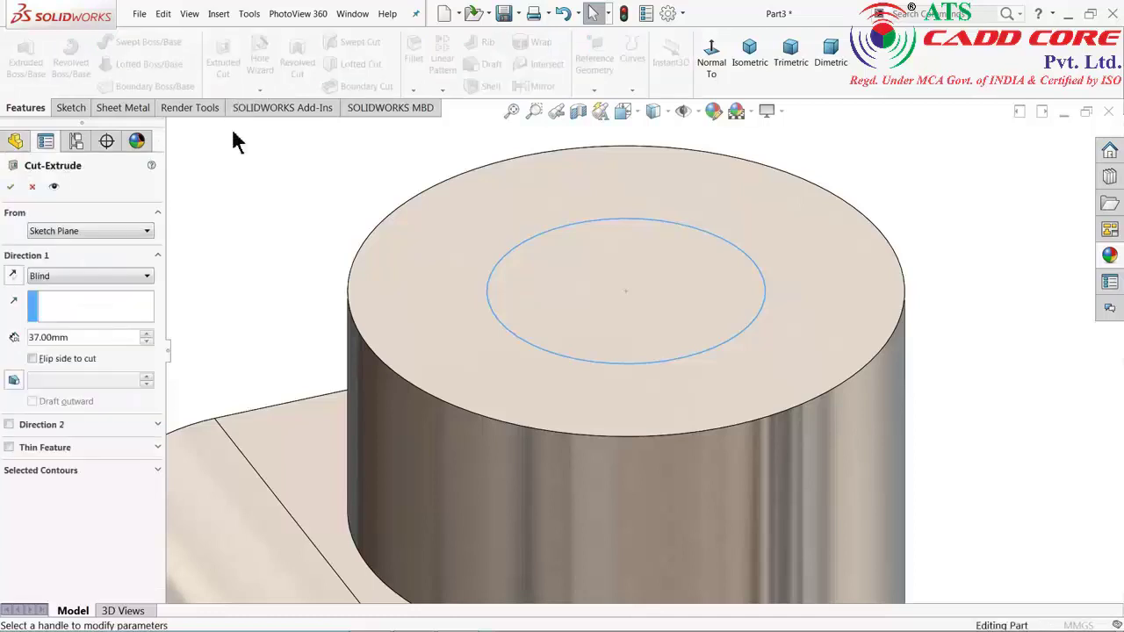
{"action": "scroll", "coordinate": [632, 360], "scroll_direction": "up", "scroll_amount": 2}
{"action": "scroll", "coordinate": [645, 387], "scroll_direction": "up", "scroll_amount": 3}
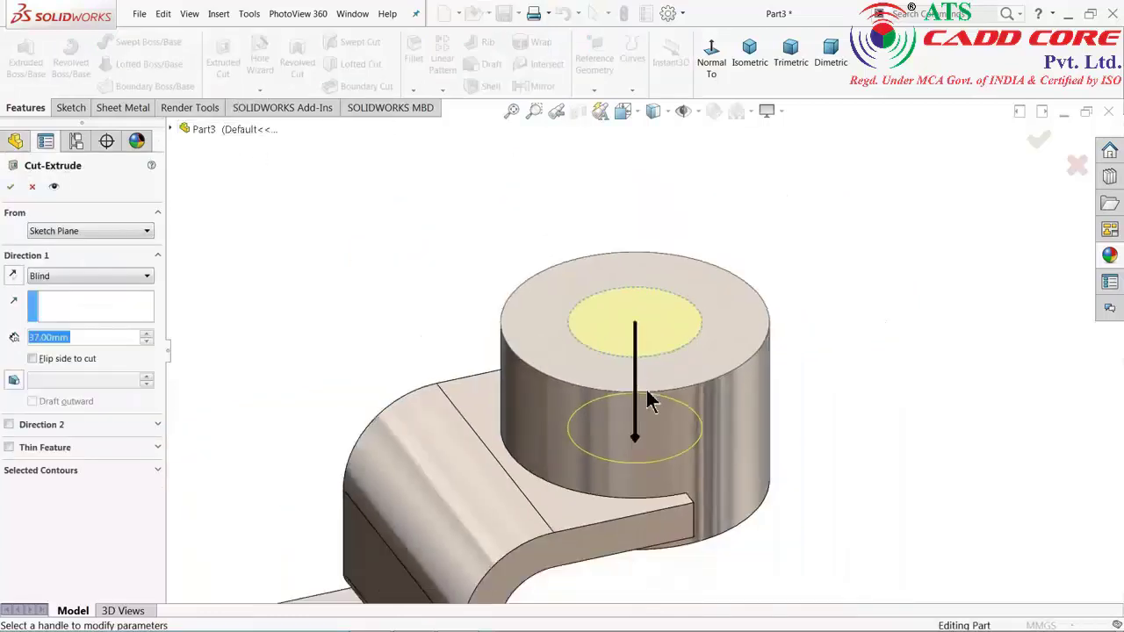
{"action": "scroll", "coordinate": [672, 469], "scroll_direction": "down", "scroll_amount": 1}
{"action": "scroll", "coordinate": [667, 467], "scroll_direction": "down", "scroll_amount": 1}
{"action": "left_click", "coordinate": [99, 277]}
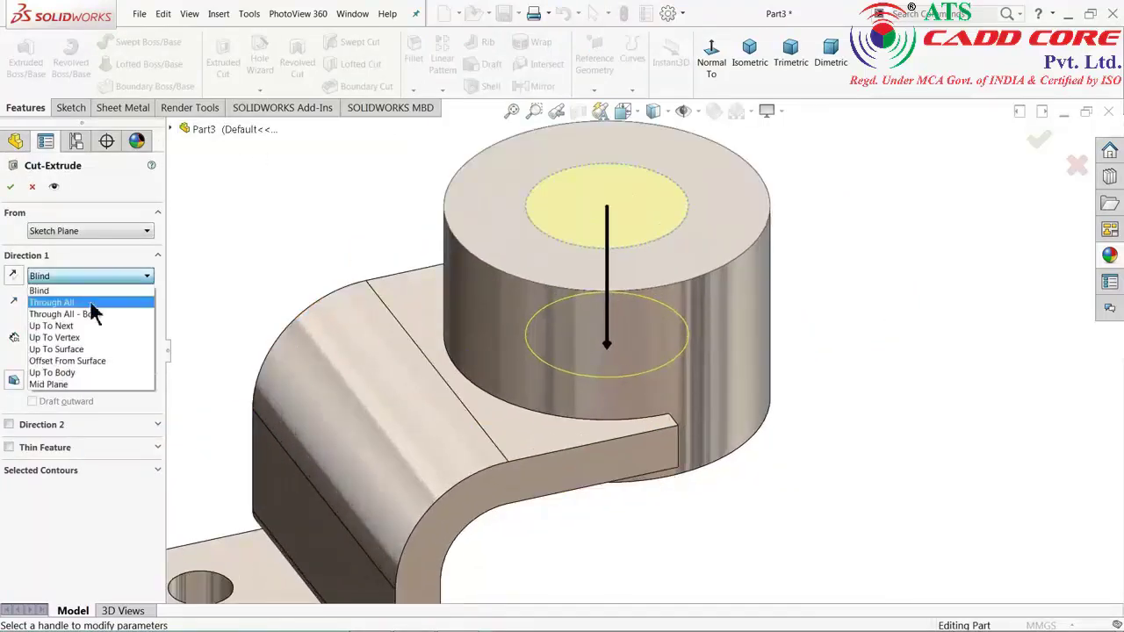
{"action": "left_click", "coordinate": [89, 301]}
{"action": "scroll", "coordinate": [538, 456], "scroll_direction": "up", "scroll_amount": 2}
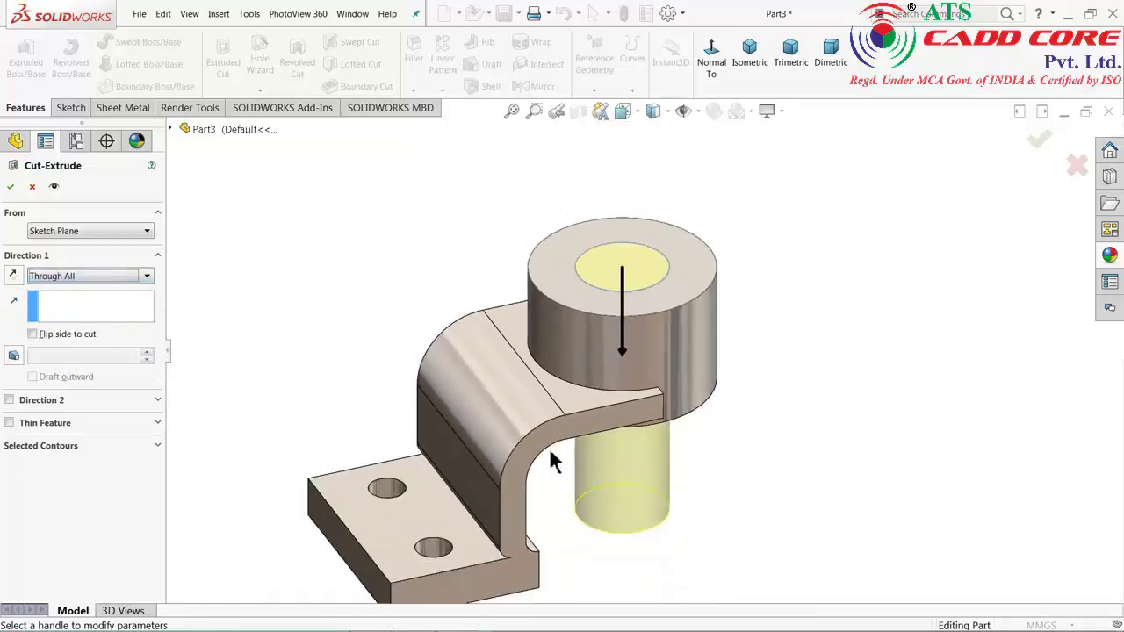
{"action": "mouse_move", "coordinate": [550, 459]}
{"action": "middle_mouse_down"}
{"action": "mouse_move", "coordinate": [567, 471]}
{"action": "mouse_move", "coordinate": [546, 345]}
{"action": "middle_mouse_up"}
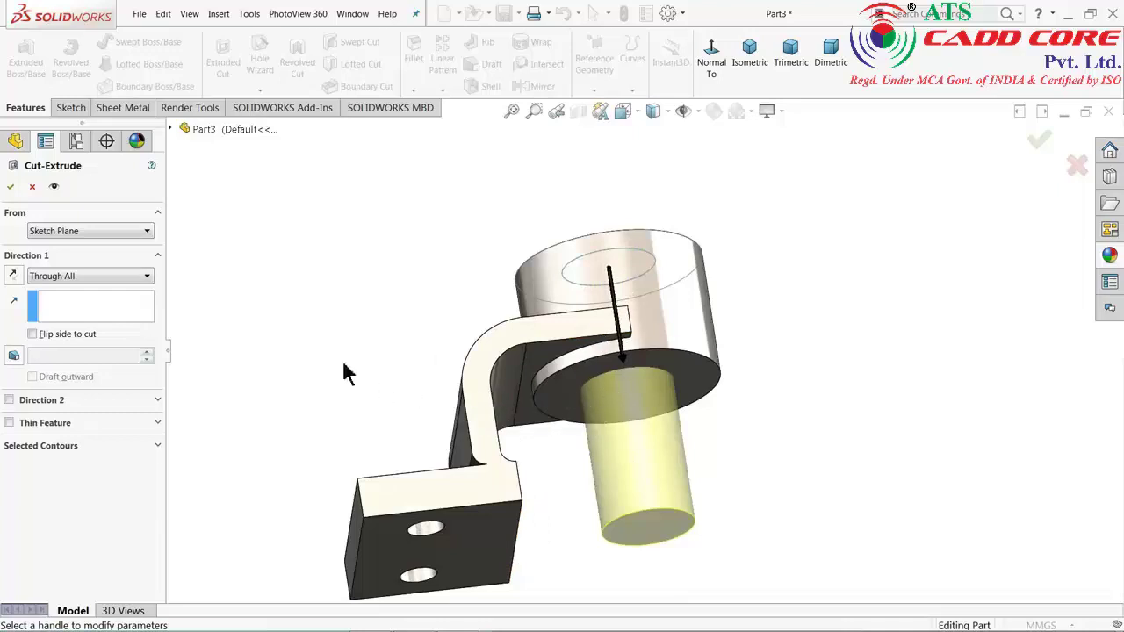
{"action": "left_click", "coordinate": [9, 187]}
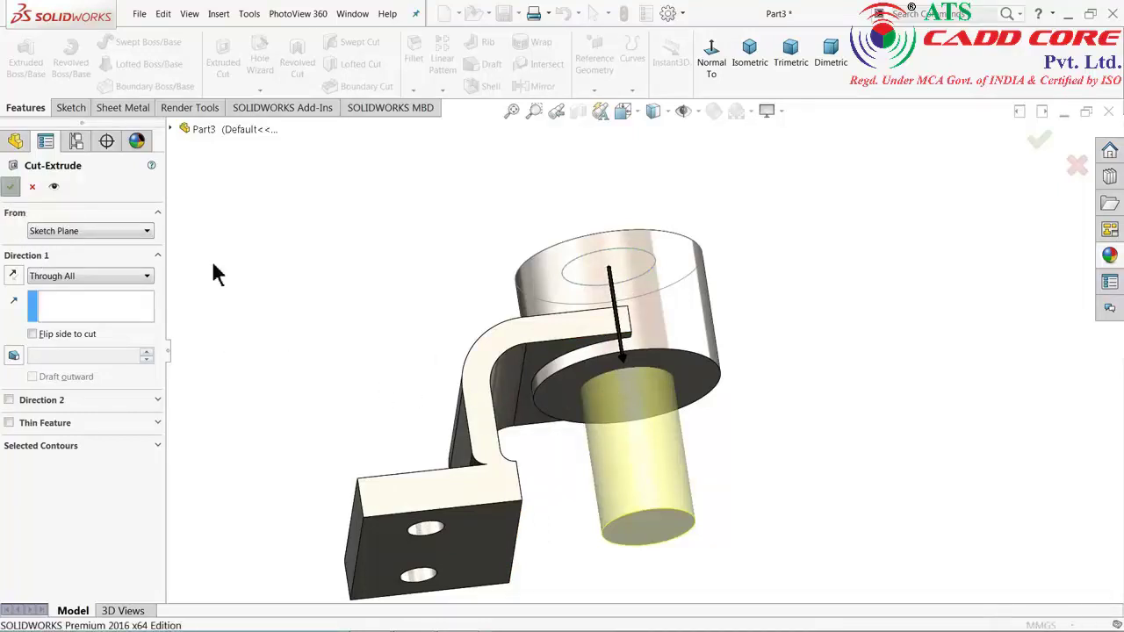
Inspect the finished hole, then bring up the bracket reference drawing.
{"action": "mouse_move", "coordinate": [293, 220]}
{"action": "middle_mouse_down"}
{"action": "mouse_move", "coordinate": [325, 337]}
{"action": "mouse_move", "coordinate": [364, 381]}
{"action": "mouse_move", "coordinate": [342, 374]}
{"action": "mouse_move", "coordinate": [348, 349]}
{"action": "middle_mouse_up"}
{"action": "scroll", "coordinate": [347, 350], "scroll_direction": "up", "scroll_amount": 3}
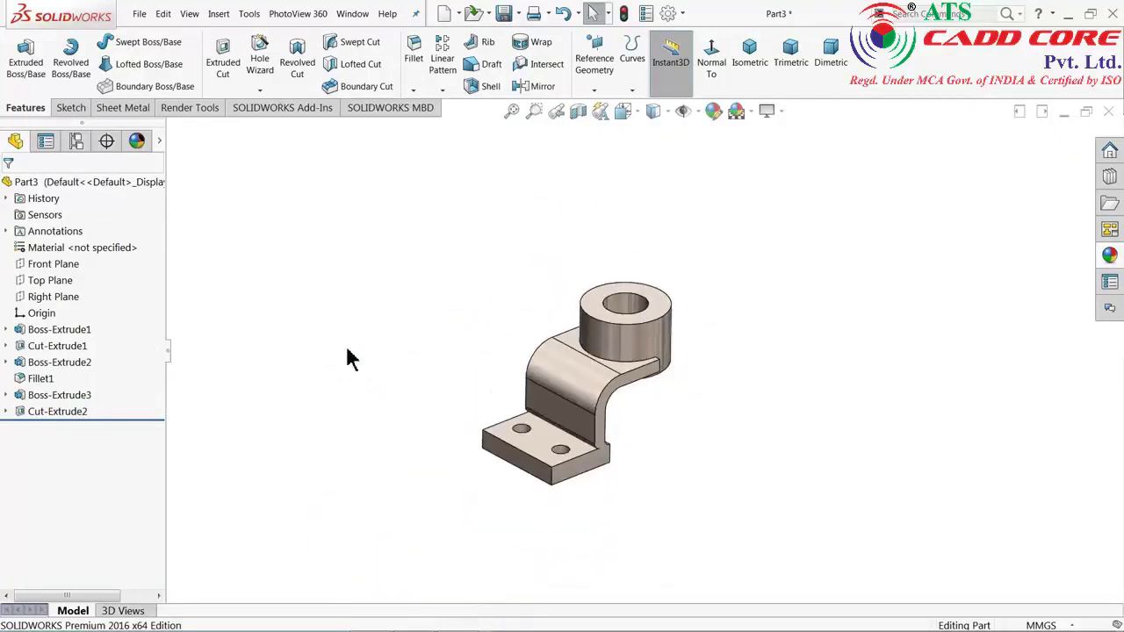
{"action": "scroll", "coordinate": [597, 404], "scroll_direction": "down", "scroll_amount": 3}
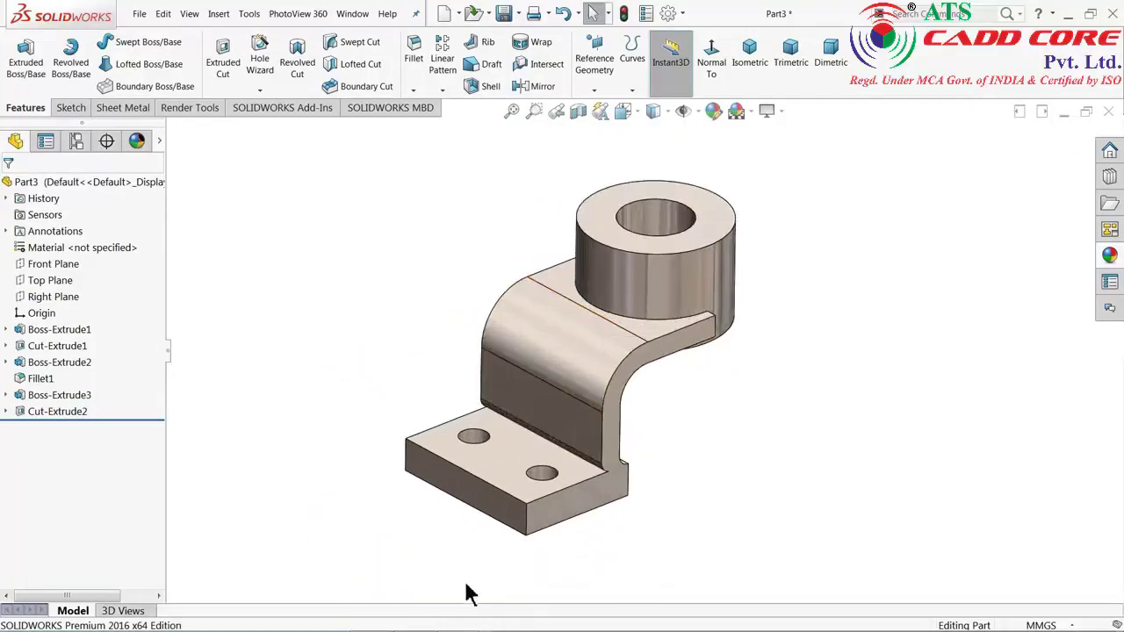
{"action": "key", "text": "alt+Tab"}
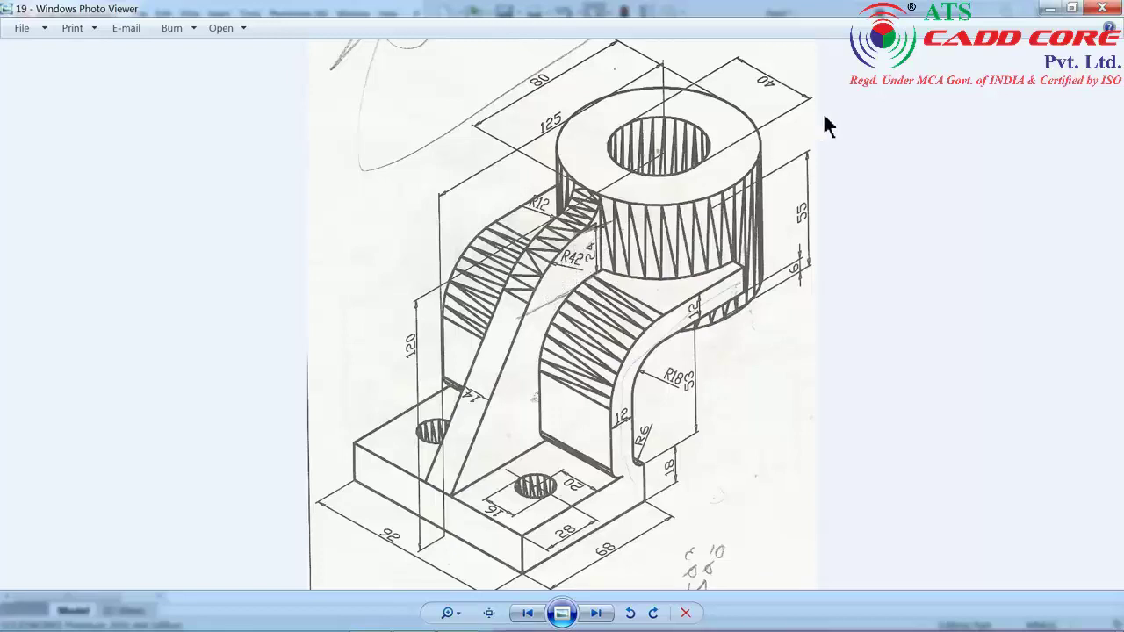
Start a new sketch on the Right Plane, viewed head-on.
{"action": "left_click", "coordinate": [1050, 8]}
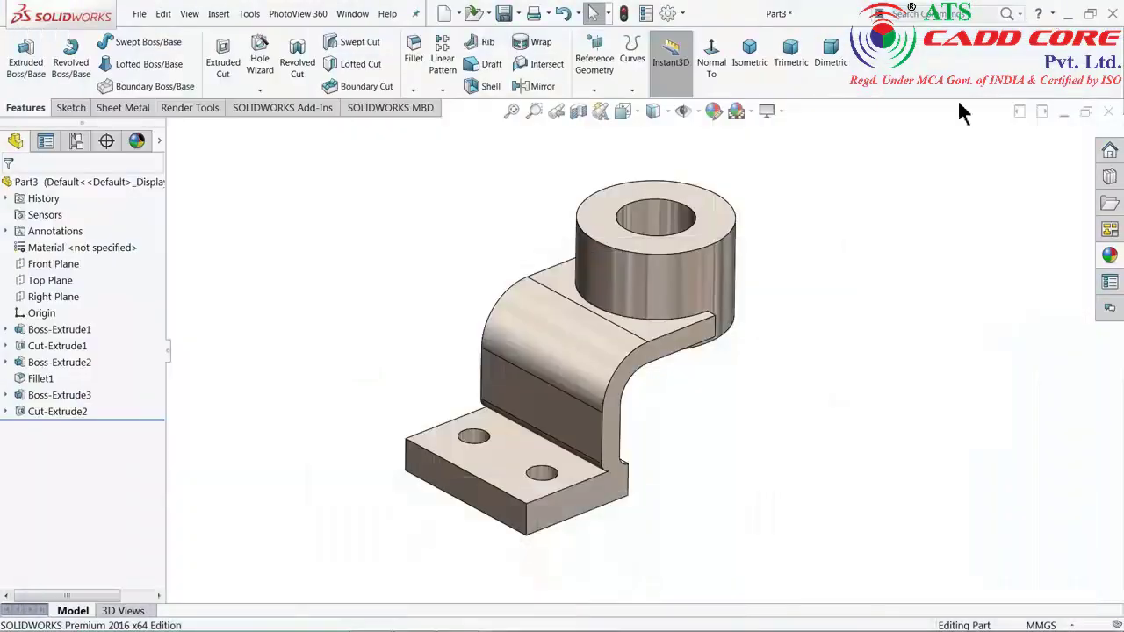
{"action": "left_click", "coordinate": [44, 296]}
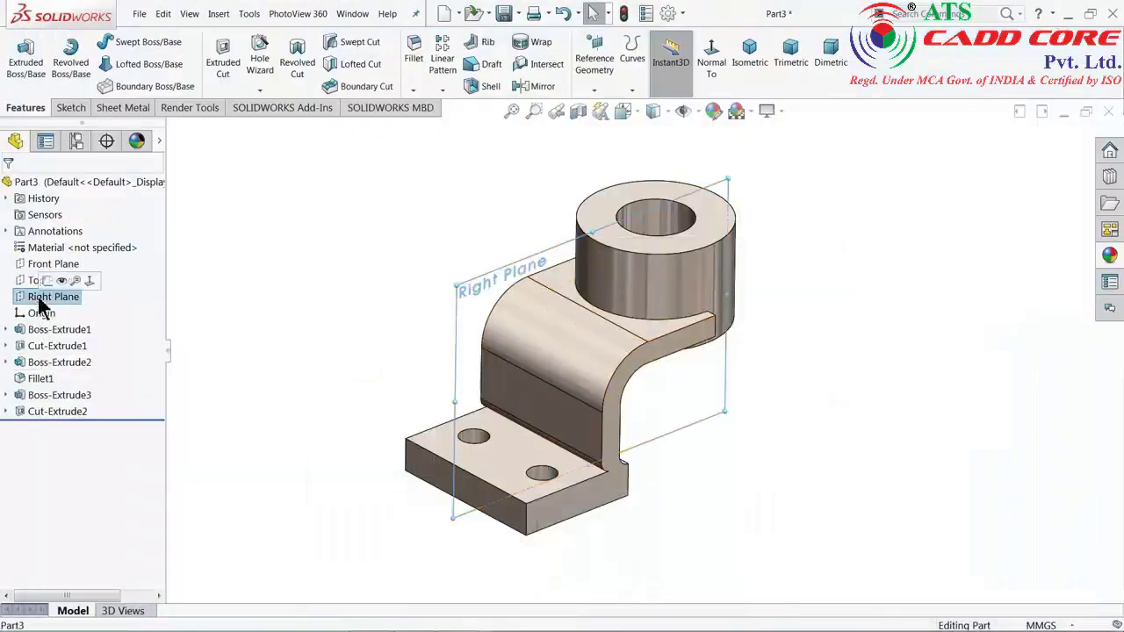
{"action": "left_click", "coordinate": [47, 281]}
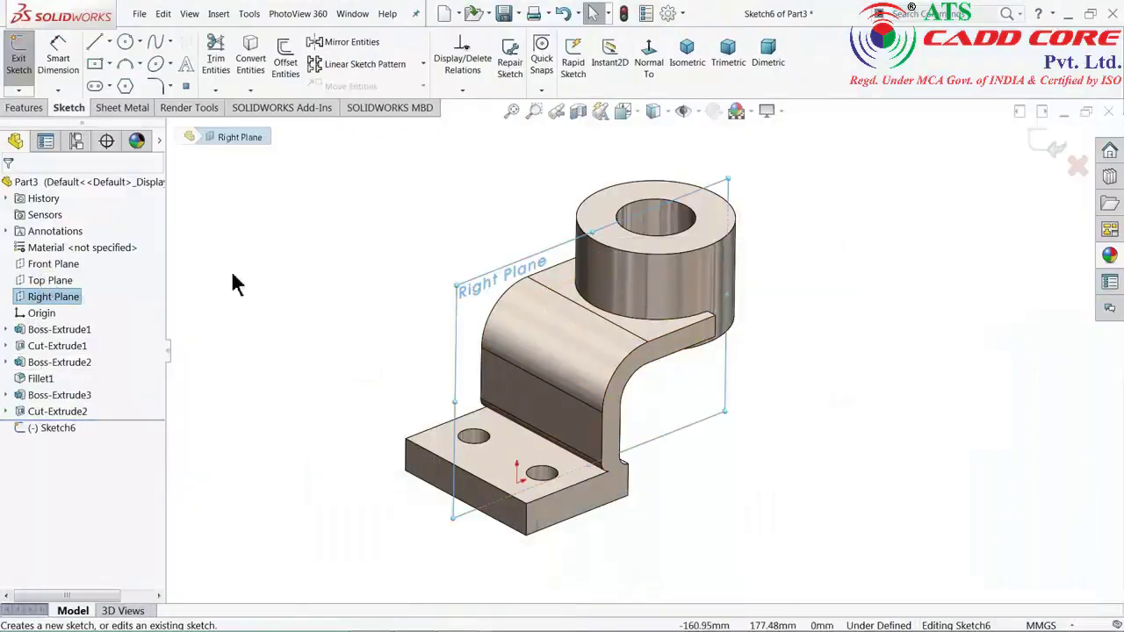
{"action": "left_click", "coordinate": [639, 112]}
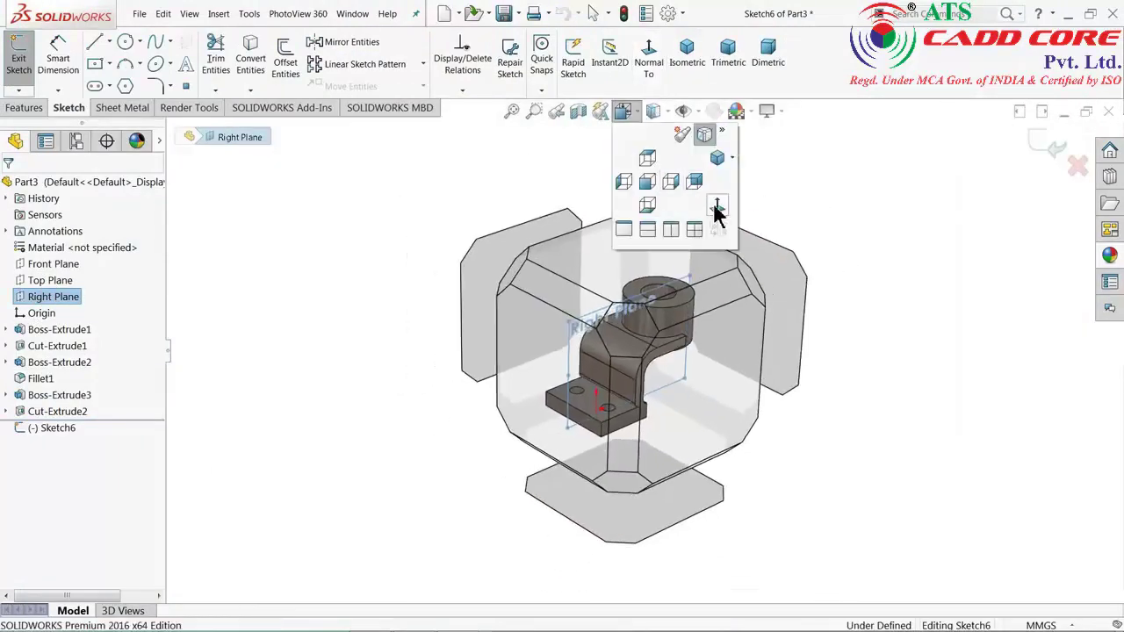
{"action": "left_click", "coordinate": [717, 209]}
{"action": "scroll", "coordinate": [681, 263], "scroll_direction": "down", "scroll_amount": 3}
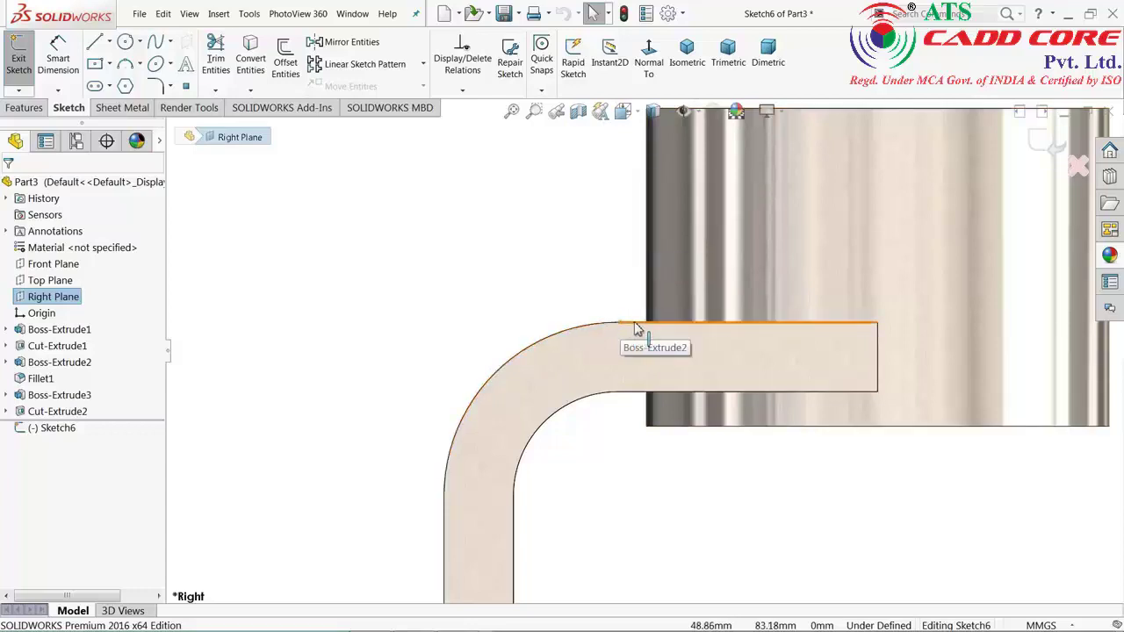
{"action": "scroll", "coordinate": [551, 353], "scroll_direction": "up", "scroll_amount": 2}
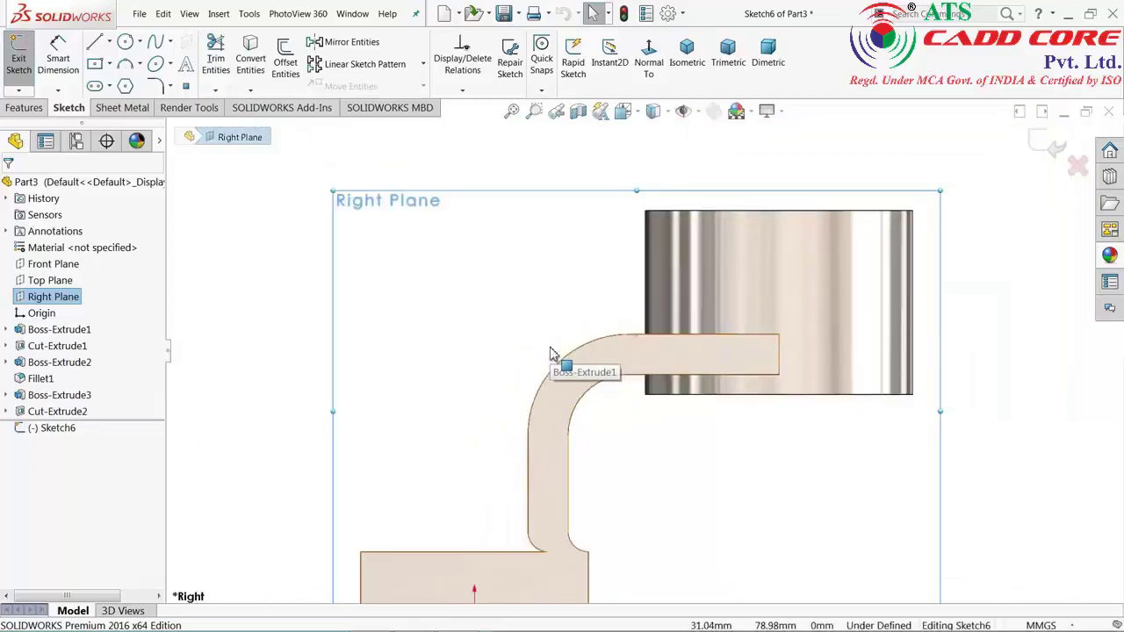
{"action": "scroll", "coordinate": [551, 353], "scroll_direction": "up", "scroll_amount": 1}
{"action": "scroll", "coordinate": [551, 353], "scroll_direction": "up", "scroll_amount": 1}
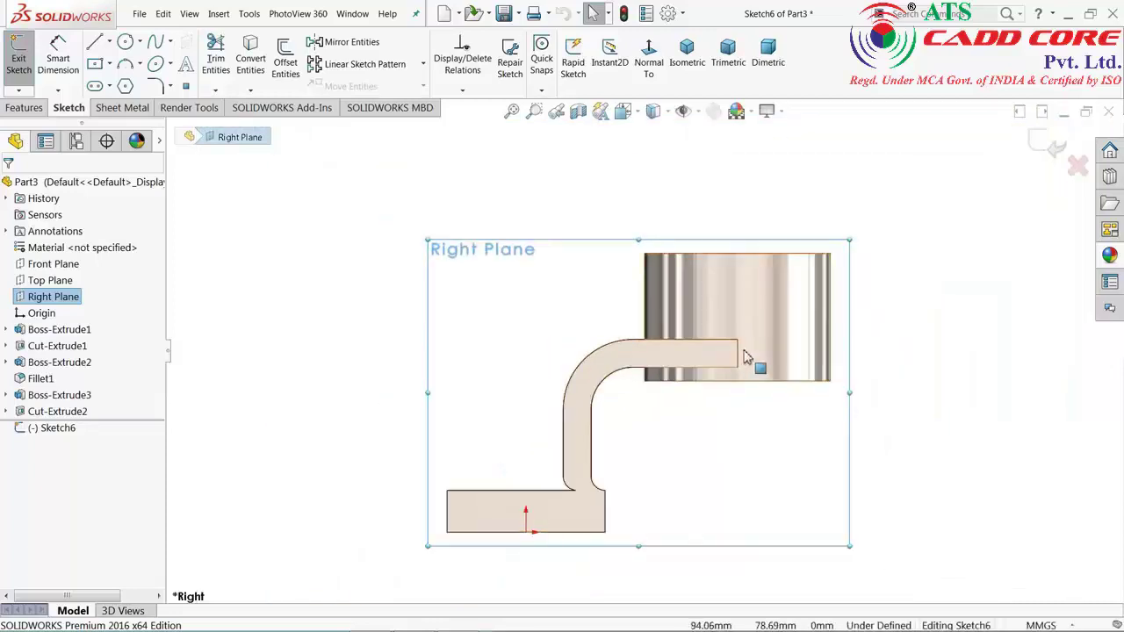
{"action": "scroll", "coordinate": [748, 369], "scroll_direction": "down", "scroll_amount": 2}
{"action": "scroll", "coordinate": [650, 377], "scroll_direction": "up", "scroll_amount": 2}
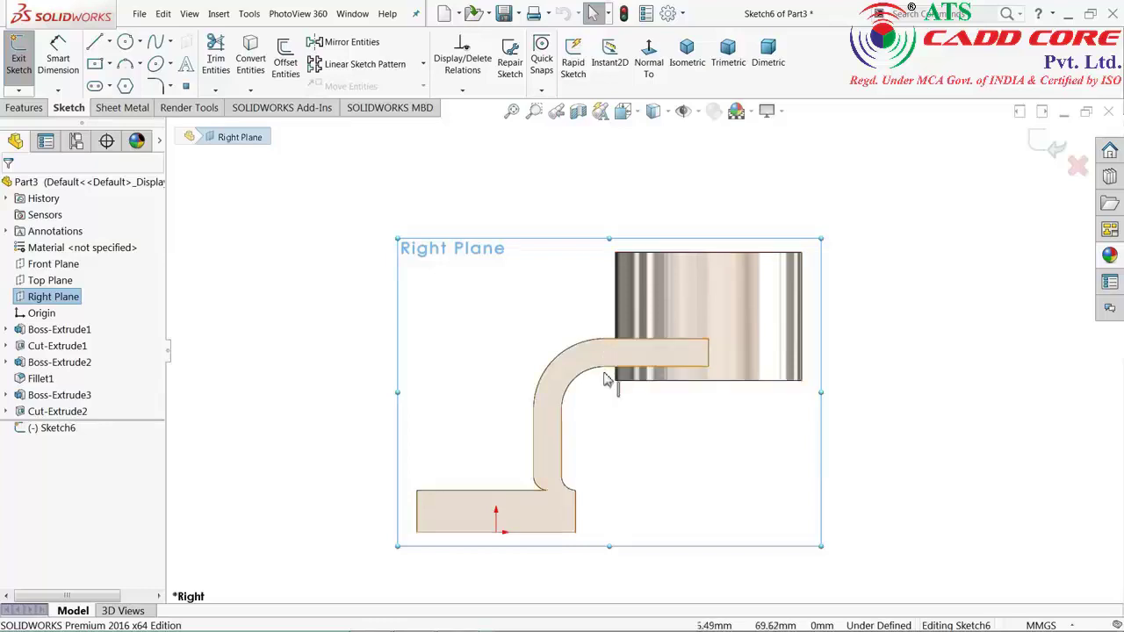
{"action": "mouse_move", "coordinate": [505, 369]}
{"action": "middle_mouse_down"}
{"action": "mouse_move", "coordinate": [539, 396]}
{"action": "mouse_move", "coordinate": [539, 429]}
{"action": "mouse_move", "coordinate": [514, 422]}
{"action": "mouse_move", "coordinate": [515, 401]}
{"action": "mouse_move", "coordinate": [518, 409]}
{"action": "middle_mouse_up"}
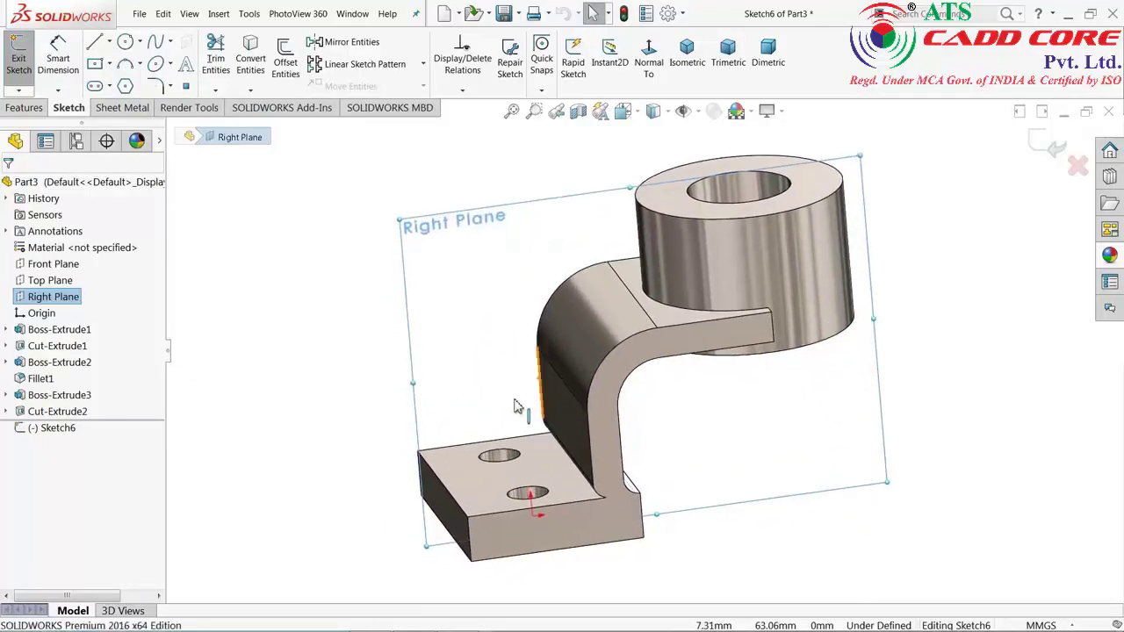
{"action": "left_click", "coordinate": [651, 75]}
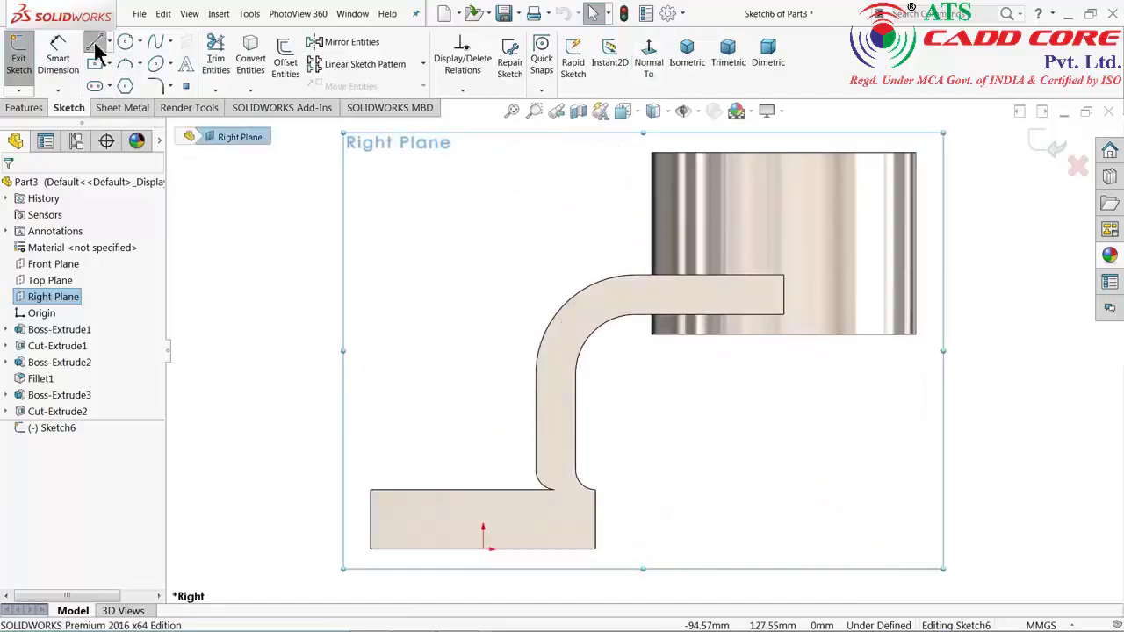
Draw a vertical, a horizontal and a slanted line linking the top arm to the base plate.
{"action": "left_click", "coordinate": [95, 44]}
{"action": "scroll", "coordinate": [680, 241], "scroll_direction": "down", "scroll_amount": 2}
{"action": "scroll", "coordinate": [685, 238], "scroll_direction": "down", "scroll_amount": 1}
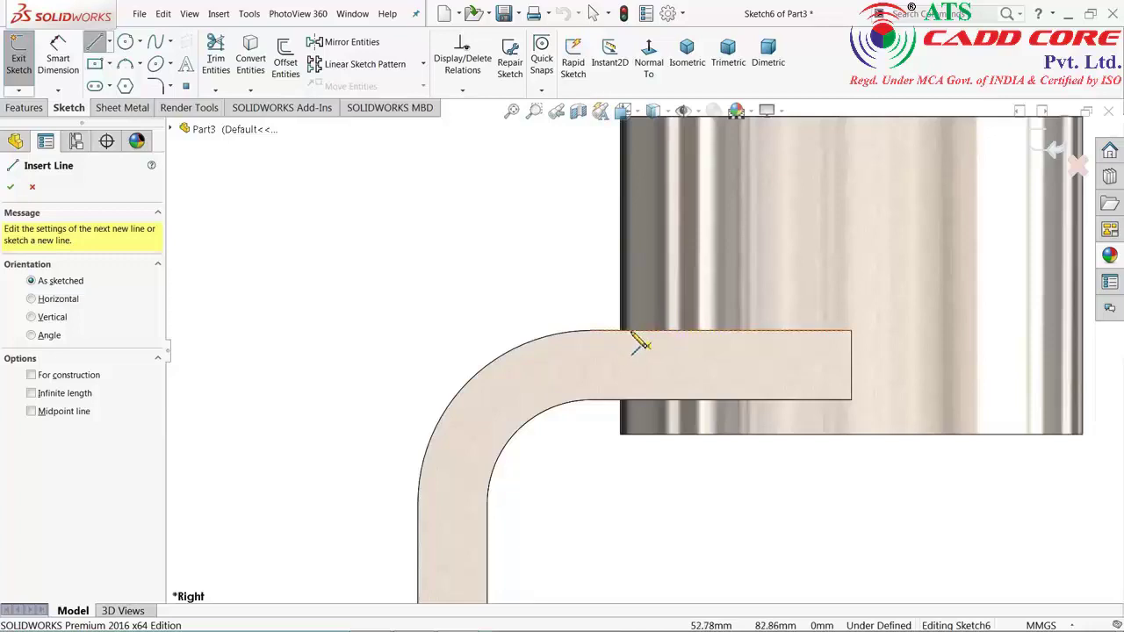
{"action": "left_click", "coordinate": [632, 332]}
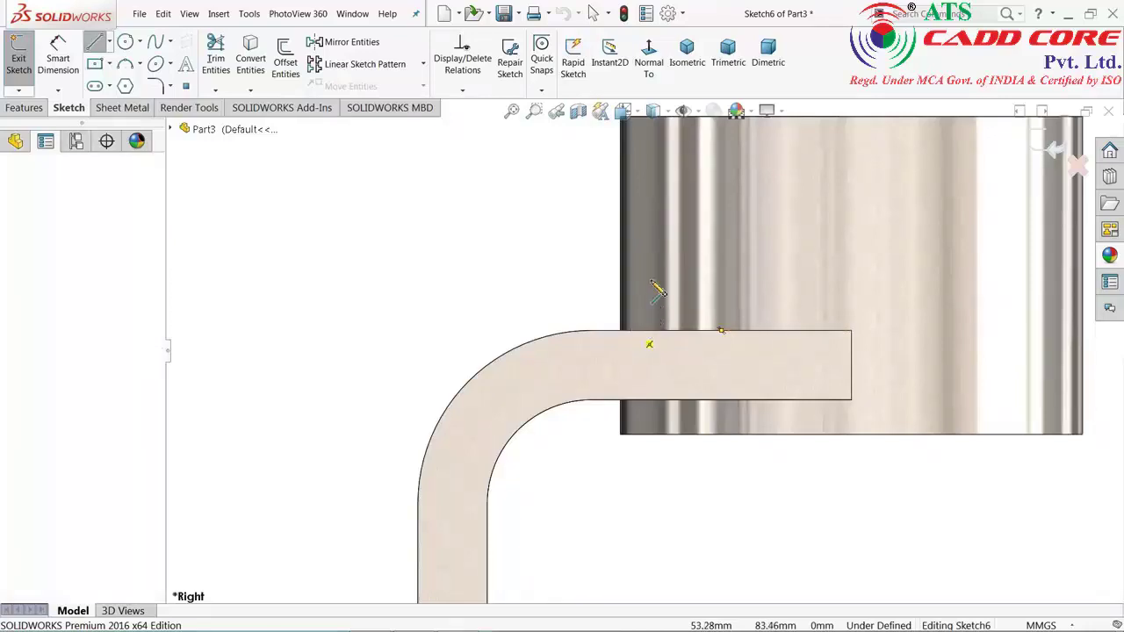
{"action": "left_click", "coordinate": [632, 186]}
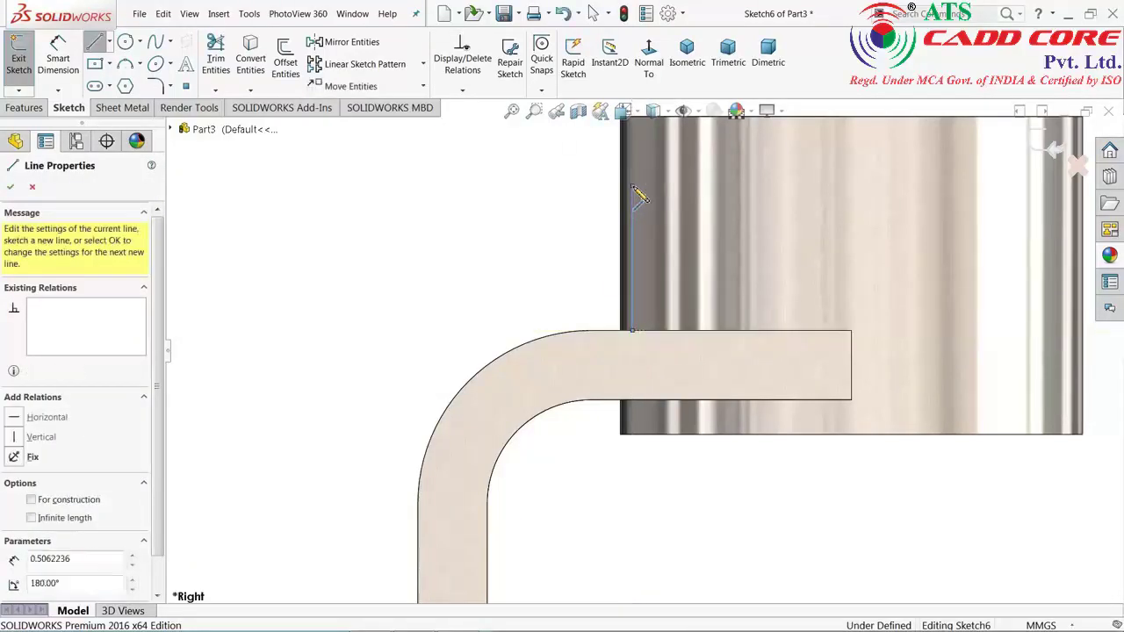
{"action": "left_click", "coordinate": [382, 186]}
{"action": "scroll", "coordinate": [369, 254], "scroll_direction": "up", "scroll_amount": 2}
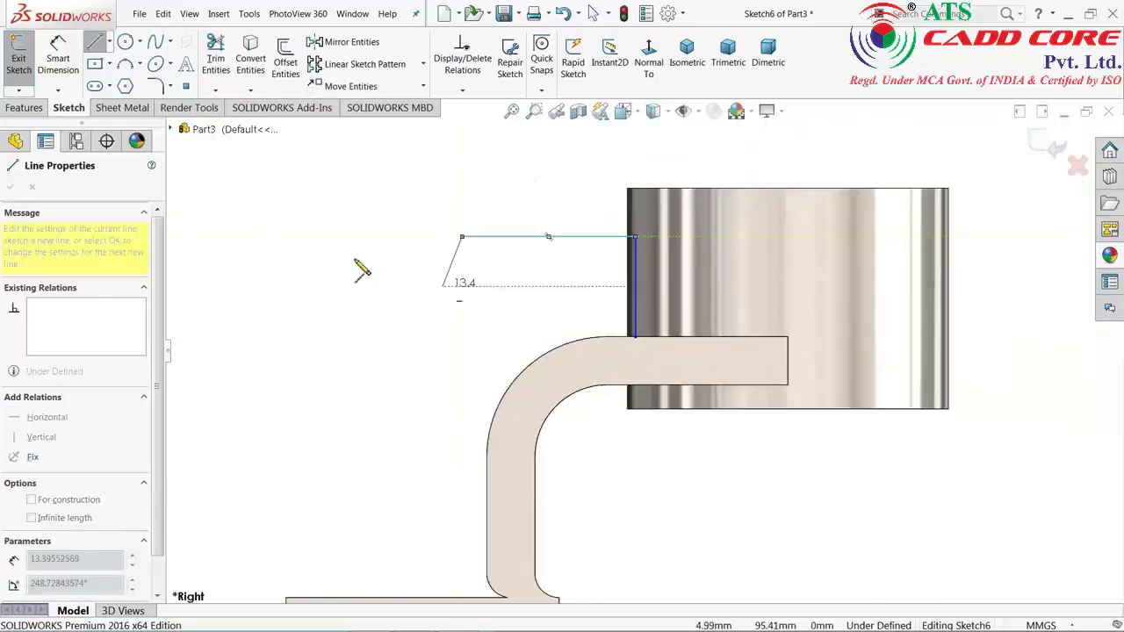
{"action": "scroll", "coordinate": [371, 422], "scroll_direction": "up", "scroll_amount": 1}
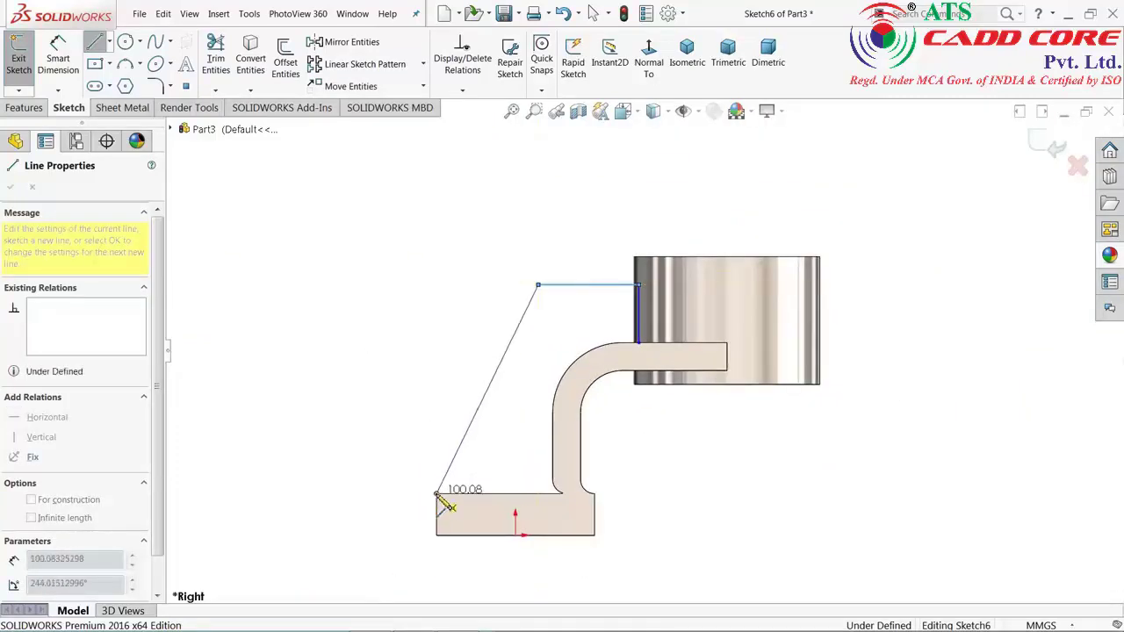
{"action": "right_click", "coordinate": [377, 356]}
{"action": "left_click", "coordinate": [418, 365]}
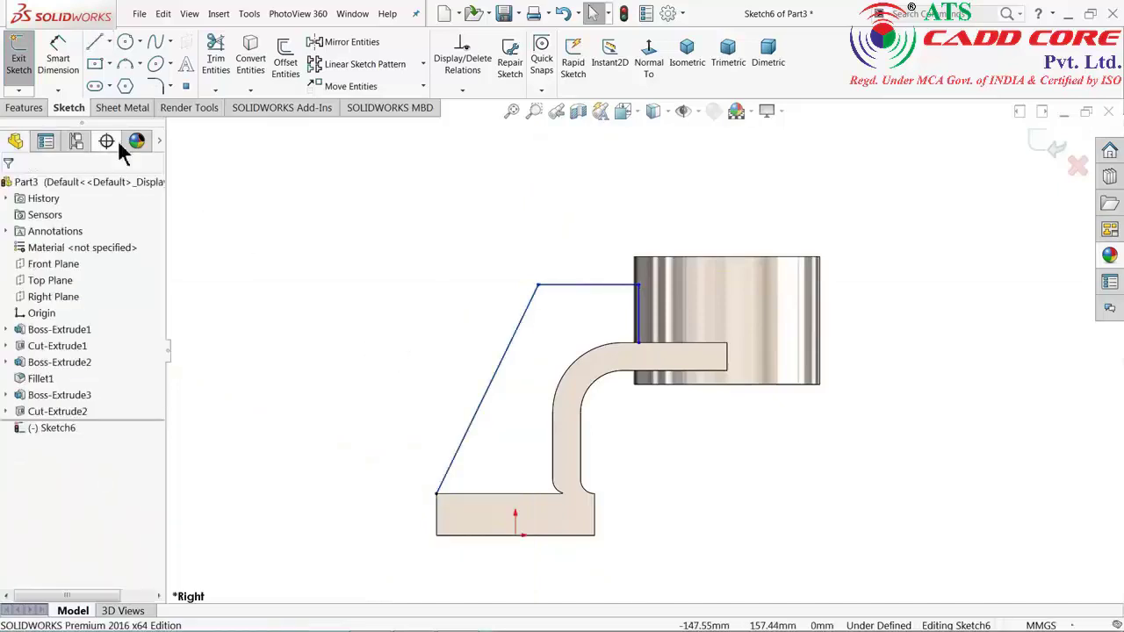
Begin dimensioning the sketch, starting with the vertical line.
{"action": "left_click", "coordinate": [57, 70]}
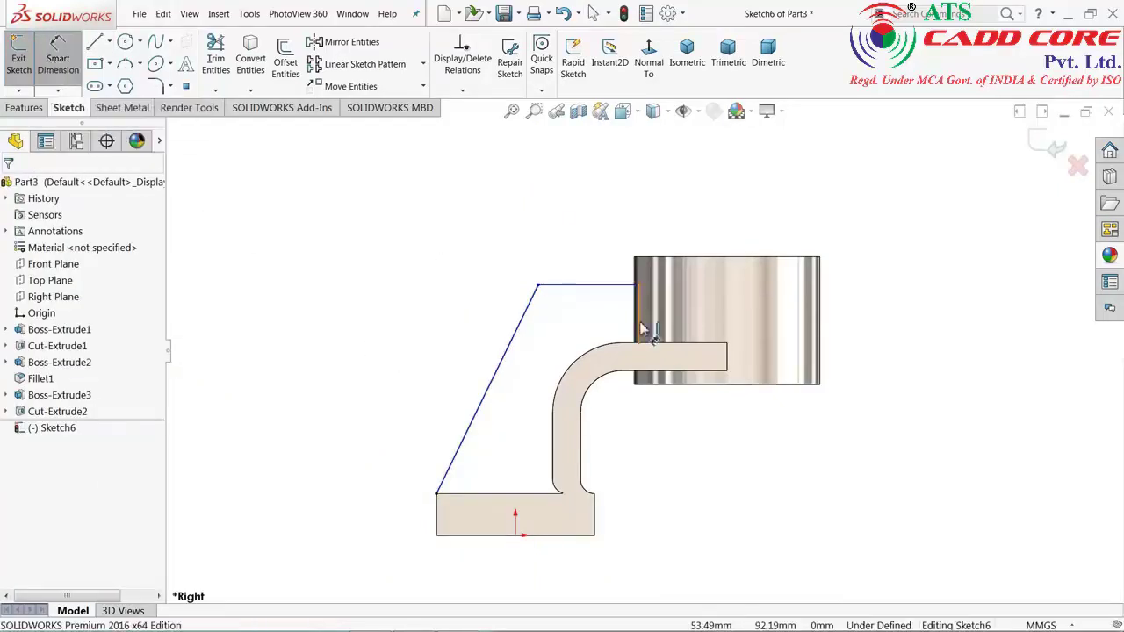
{"action": "scroll", "coordinate": [640, 327], "scroll_direction": "down", "scroll_amount": 2}
{"action": "scroll", "coordinate": [641, 335], "scroll_direction": "down", "scroll_amount": 2}
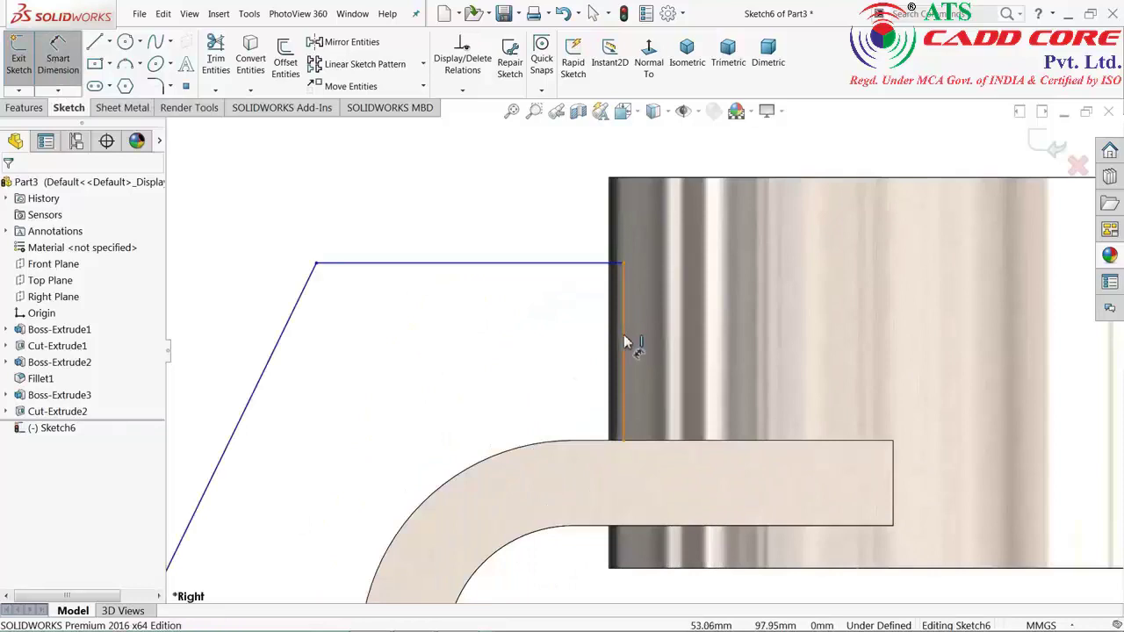
{"action": "left_click", "coordinate": [623, 343]}
Dimension the rib sketch's vertical line at 24 mm.
{"action": "left_click", "coordinate": [702, 347]}
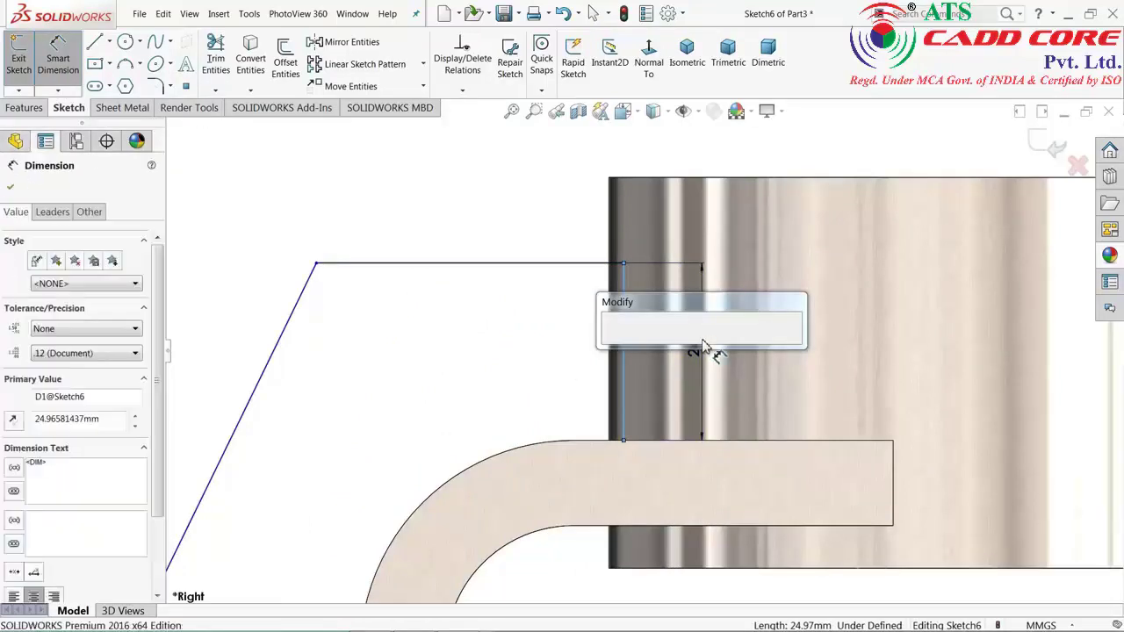
{"action": "type", "text": "24"}
{"action": "key", "text": "Return"}
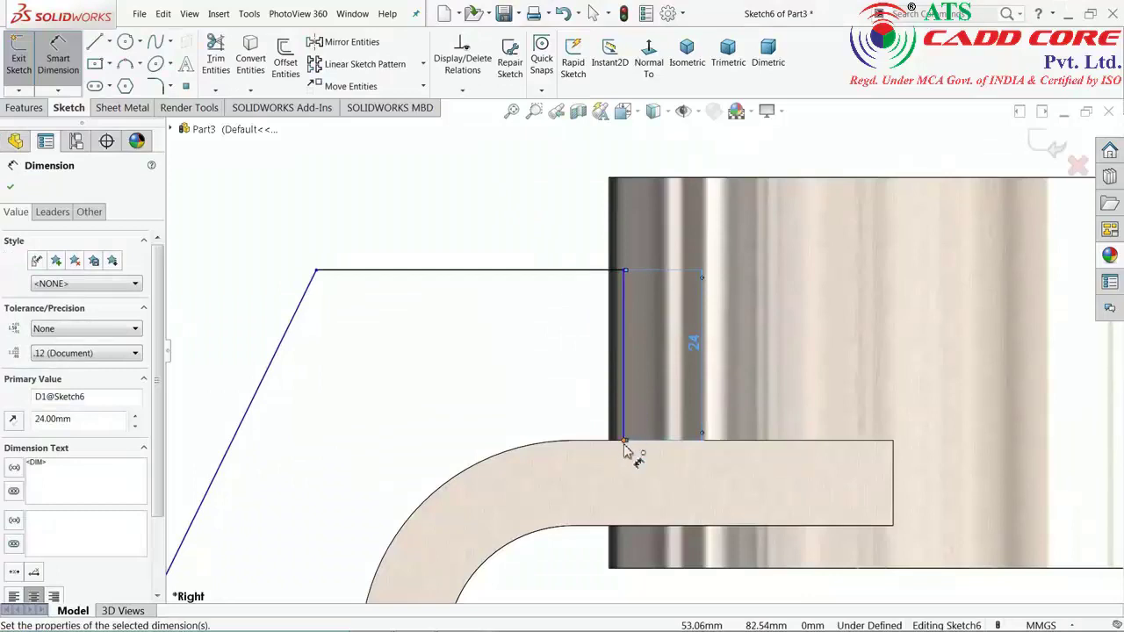
{"action": "scroll", "coordinate": [625, 444], "scroll_direction": "down", "scroll_amount": 3}
{"action": "scroll", "coordinate": [626, 435], "scroll_direction": "down", "scroll_amount": 2}
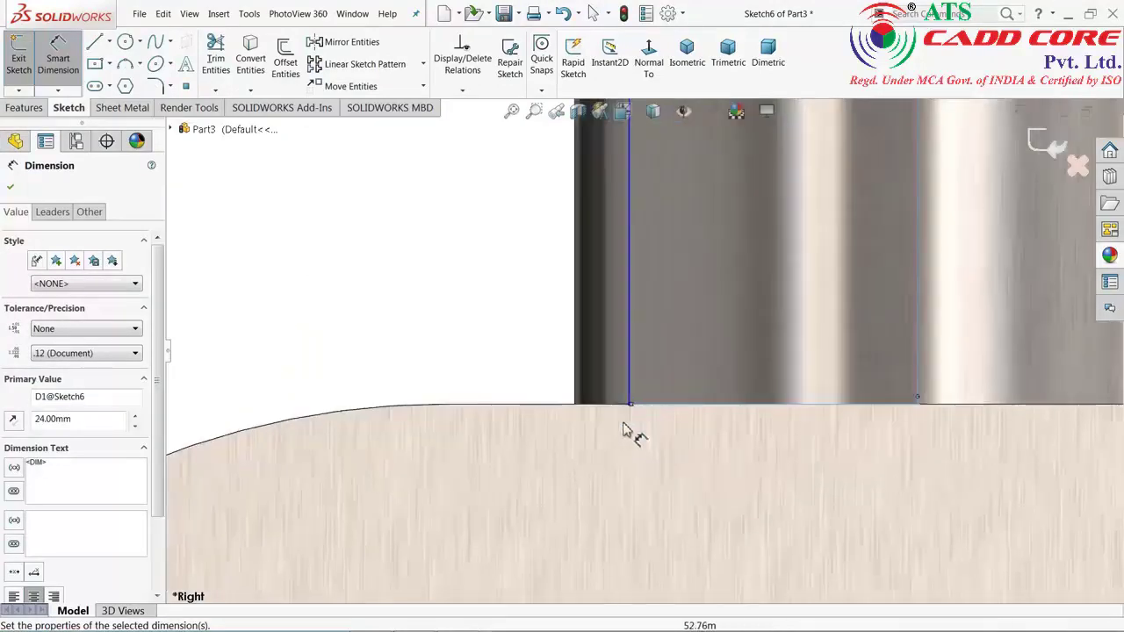
{"action": "right_click", "coordinate": [408, 227]}
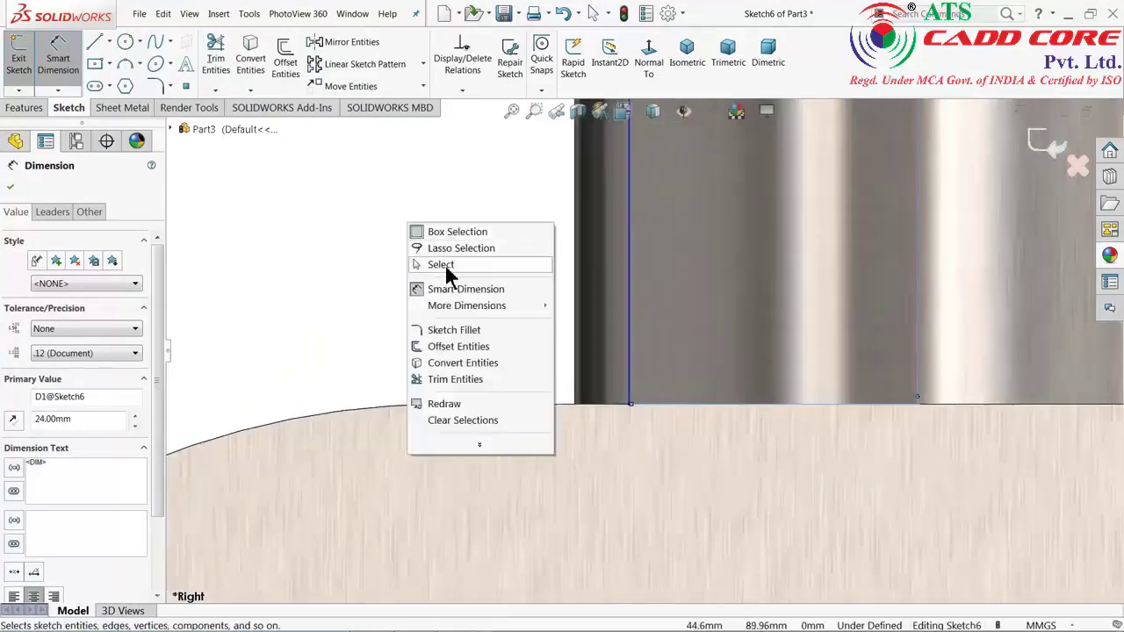
{"action": "left_click", "coordinate": [442, 264]}
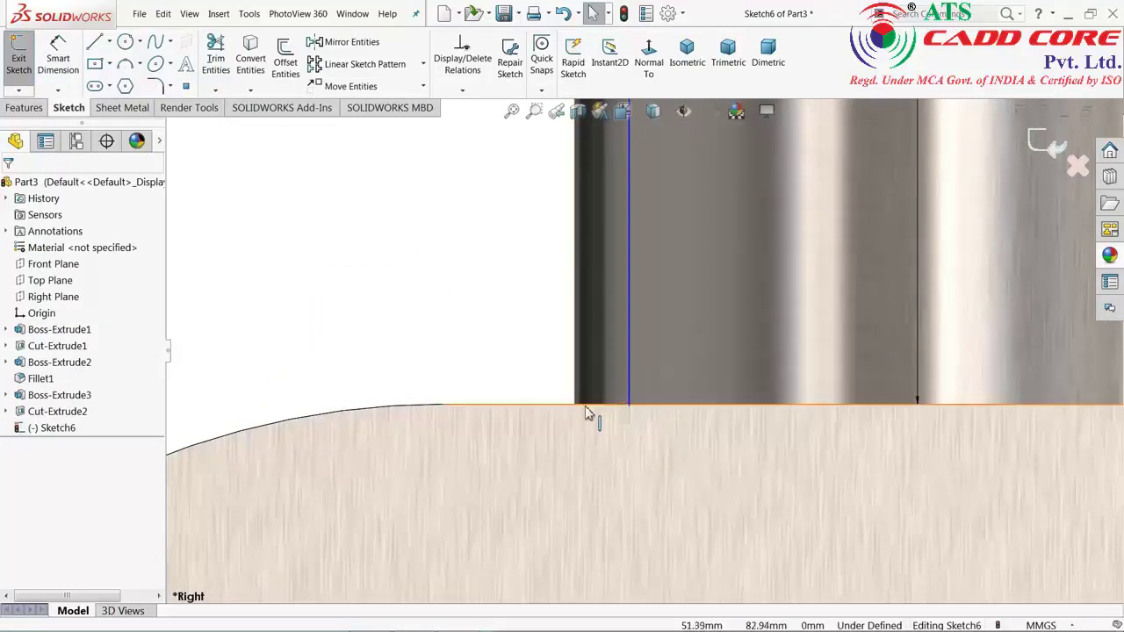
Dimension the vertical line's bottom endpoint 1 mm from the boss edge.
{"action": "left_click", "coordinate": [58, 57]}
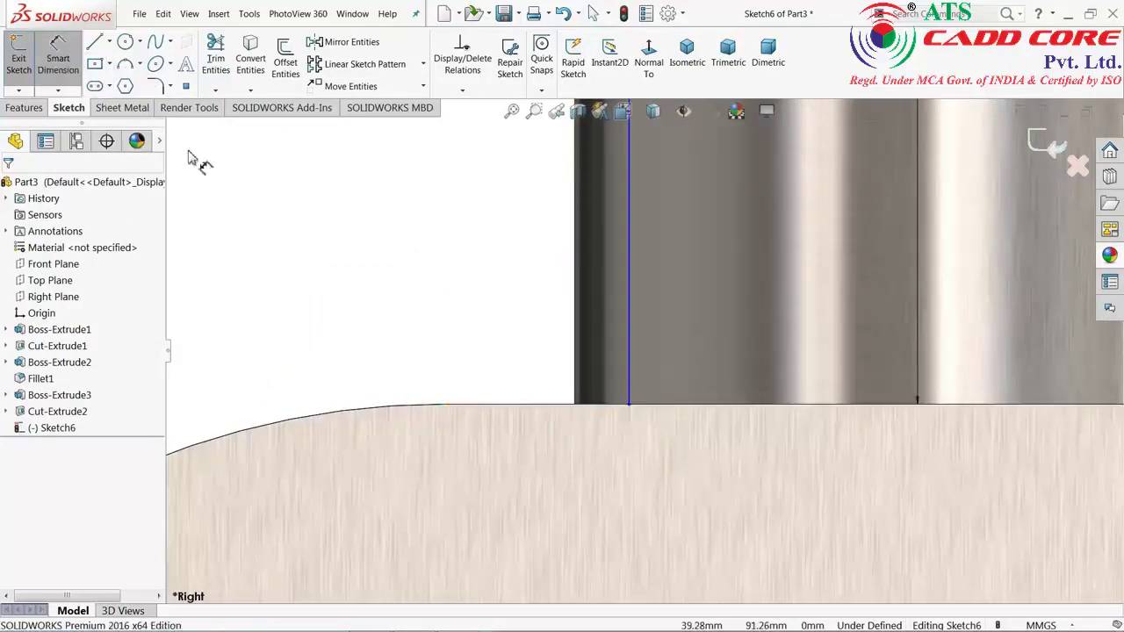
{"action": "left_click", "coordinate": [628, 404]}
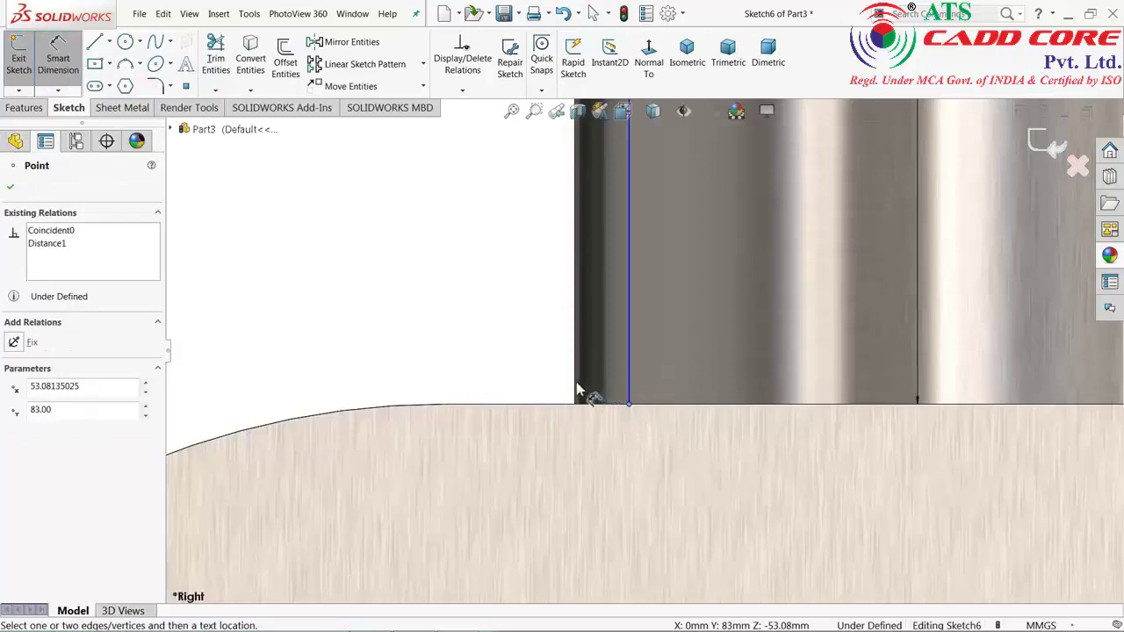
{"action": "left_click", "coordinate": [576, 379]}
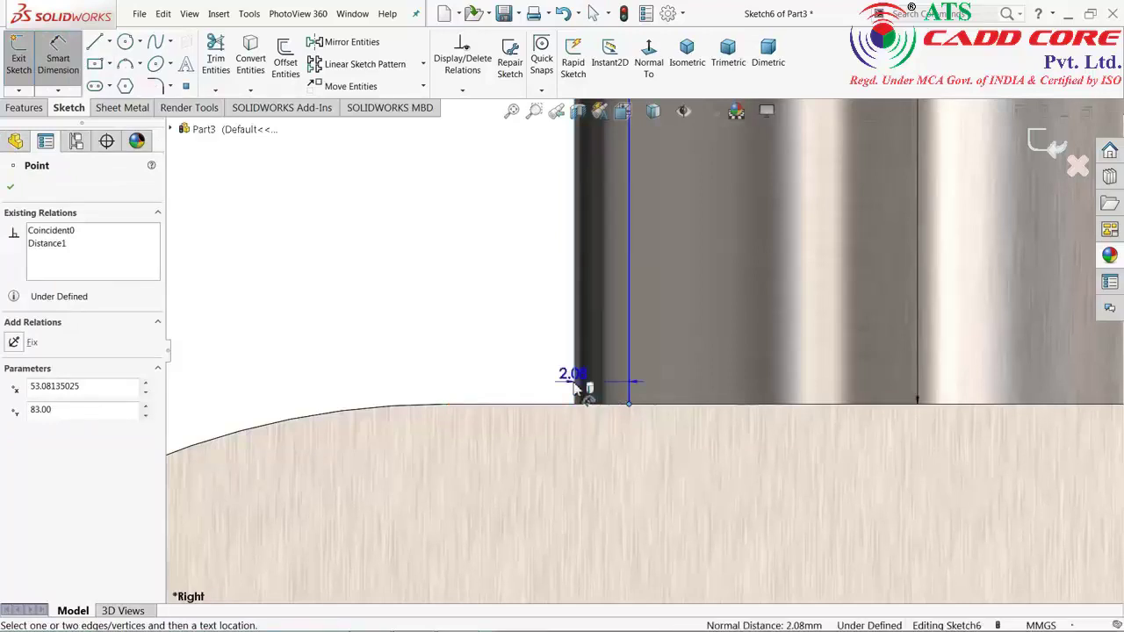
{"action": "left_click", "coordinate": [605, 450]}
{"action": "type", "text": "1"}
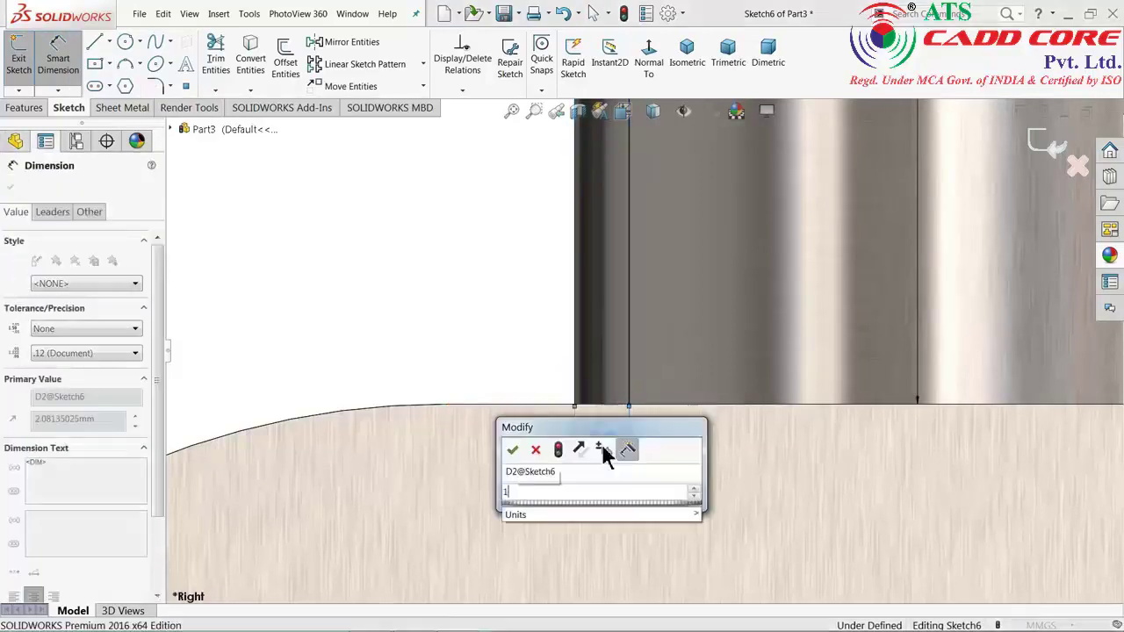
{"action": "key", "text": "Return"}
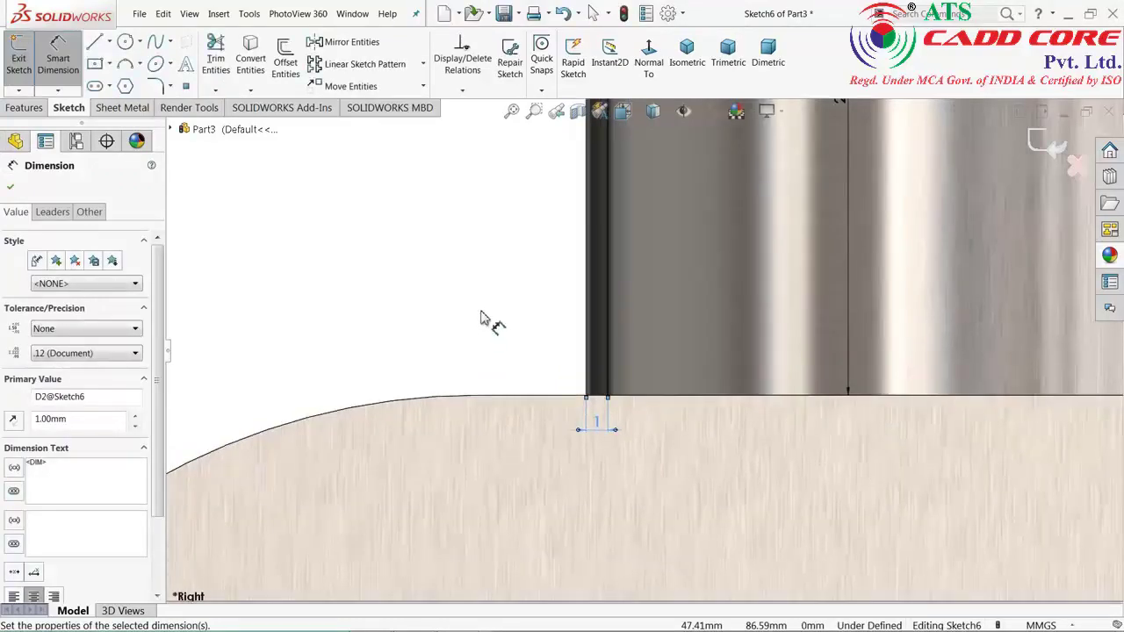
{"action": "key", "text": "z"}
{"action": "key", "text": "z"}
{"action": "key", "text": "z"}
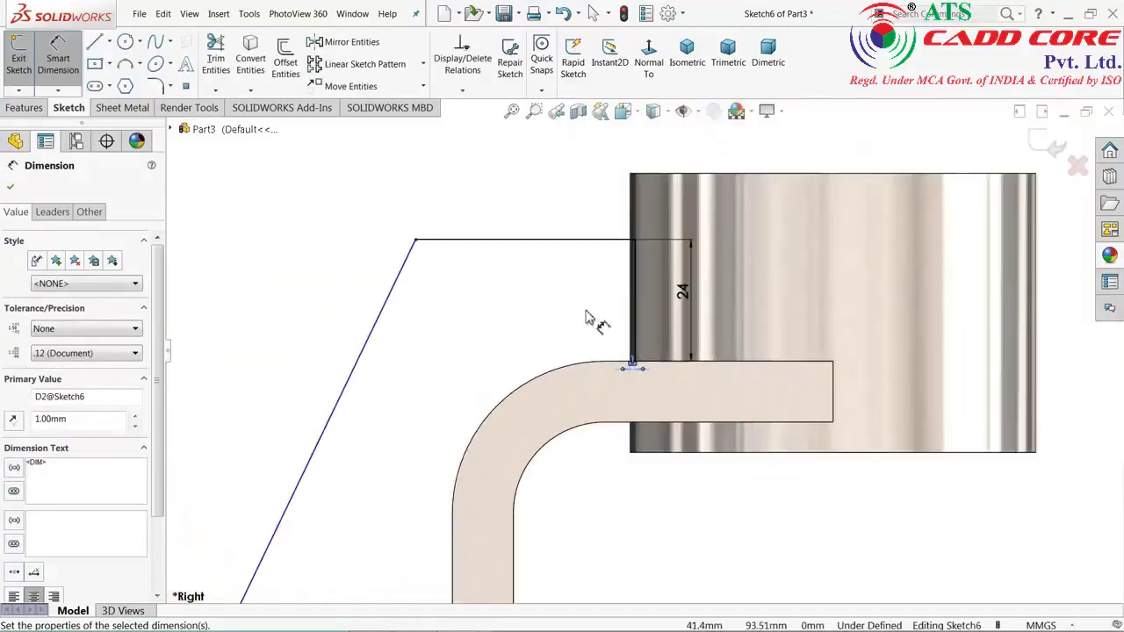
{"action": "right_click", "coordinate": [455, 183]}
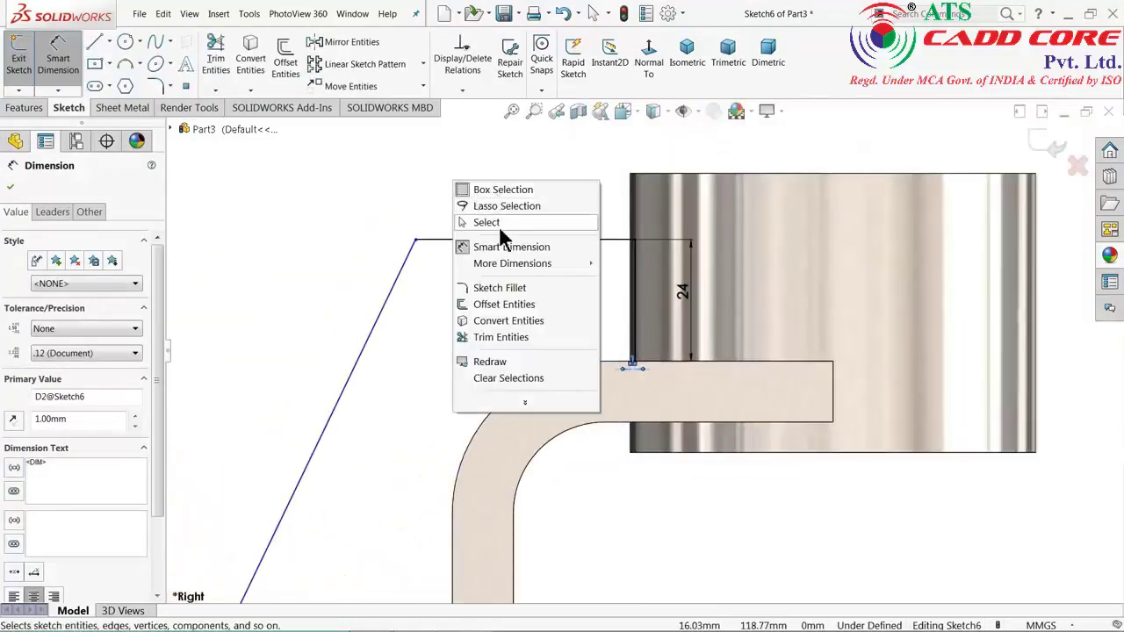
{"action": "left_click", "coordinate": [499, 226]}
{"action": "scroll", "coordinate": [639, 320], "scroll_direction": "down", "scroll_amount": 3}
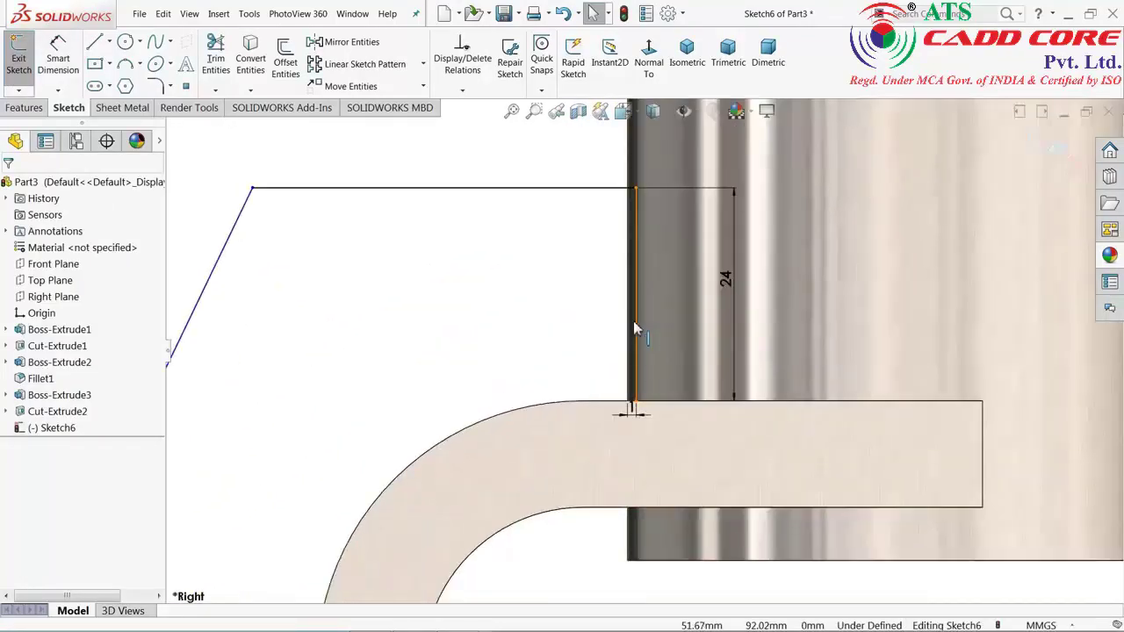
{"action": "left_click", "coordinate": [634, 322]}
{"action": "left_click", "coordinate": [665, 286]}
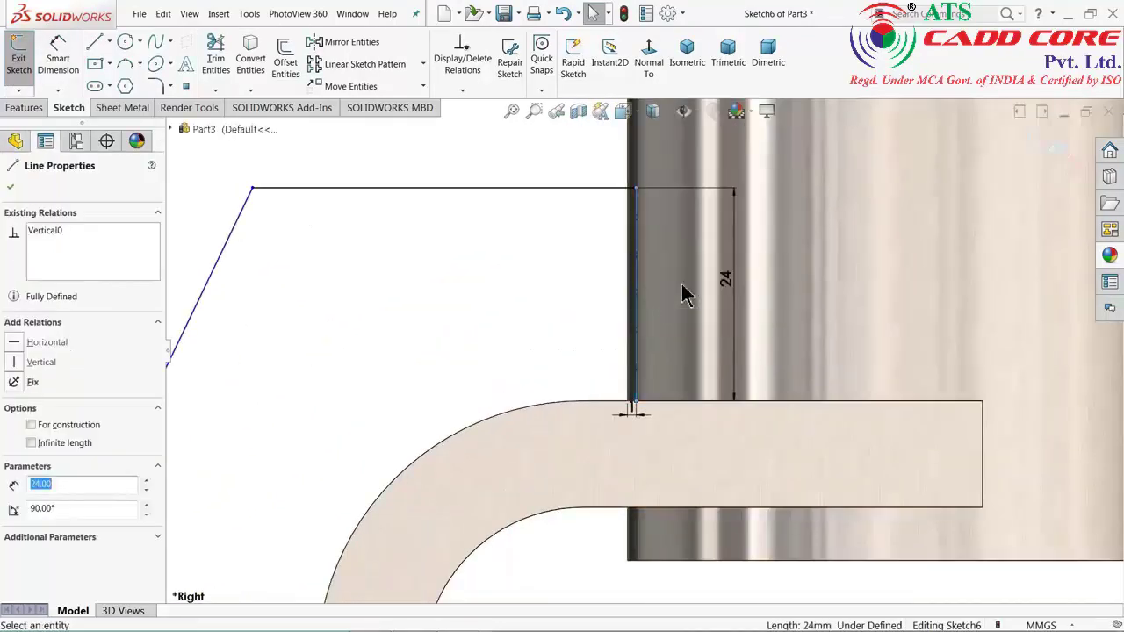
Dimension the top horizontal line at 42 mm and close the Dimension PropertyManager.
{"action": "scroll", "coordinate": [591, 312], "scroll_direction": "up", "scroll_amount": 2}
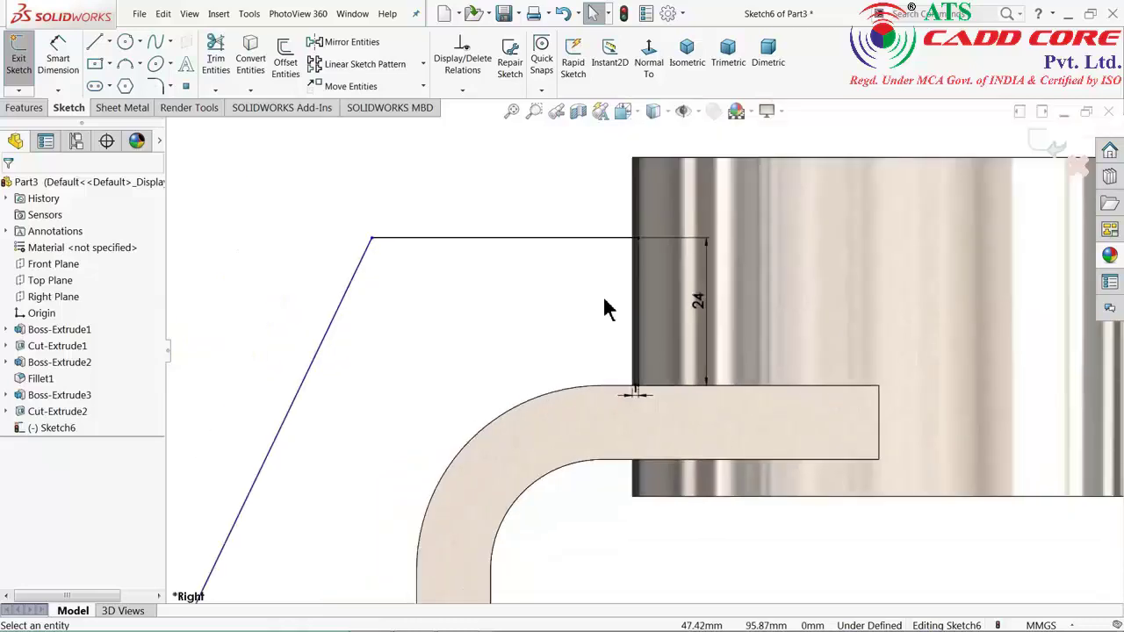
{"action": "scroll", "coordinate": [602, 306], "scroll_direction": "up", "scroll_amount": 1}
{"action": "scroll", "coordinate": [568, 316], "scroll_direction": "up", "scroll_amount": 1}
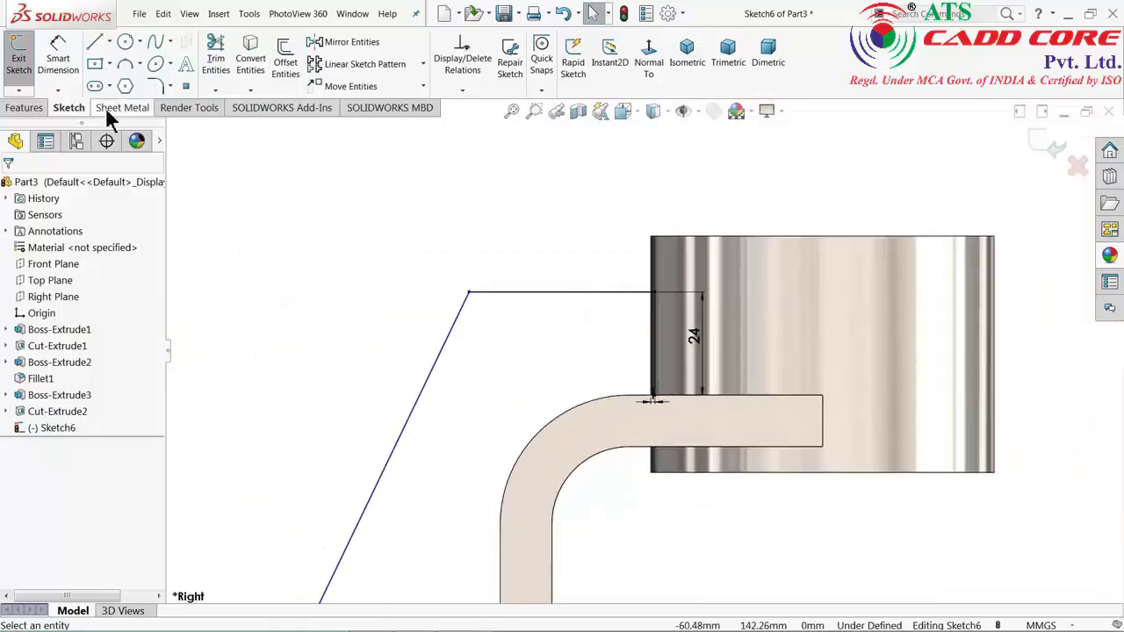
{"action": "left_click", "coordinate": [58, 57]}
{"action": "left_click", "coordinate": [531, 293]}
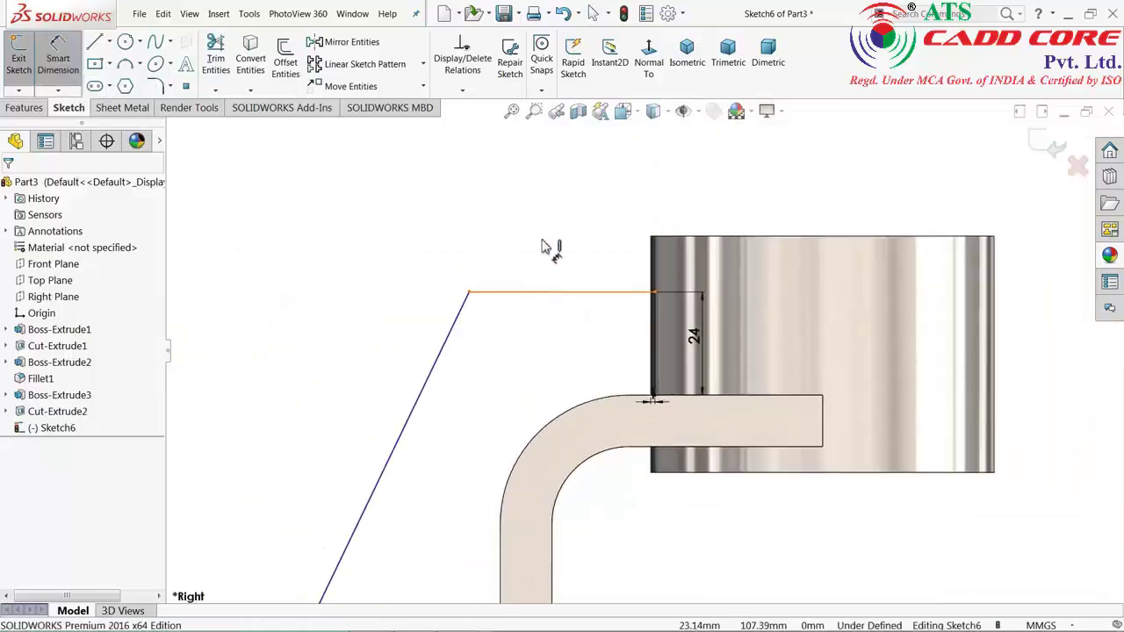
{"action": "left_click", "coordinate": [552, 171]}
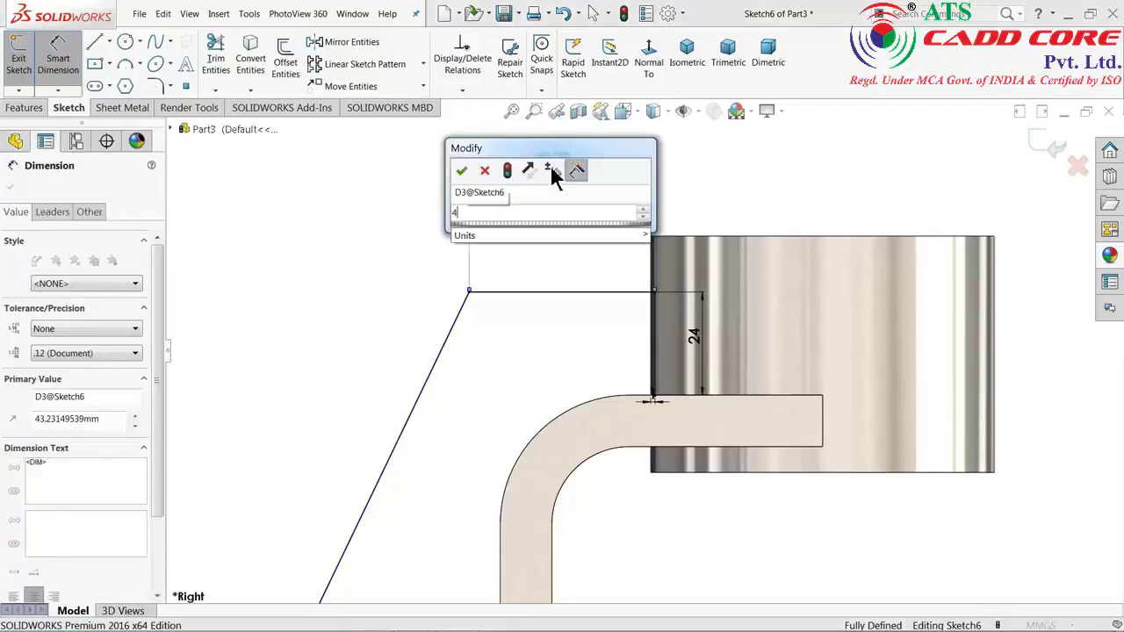
{"action": "type", "text": "42"}
{"action": "key", "text": "Return"}
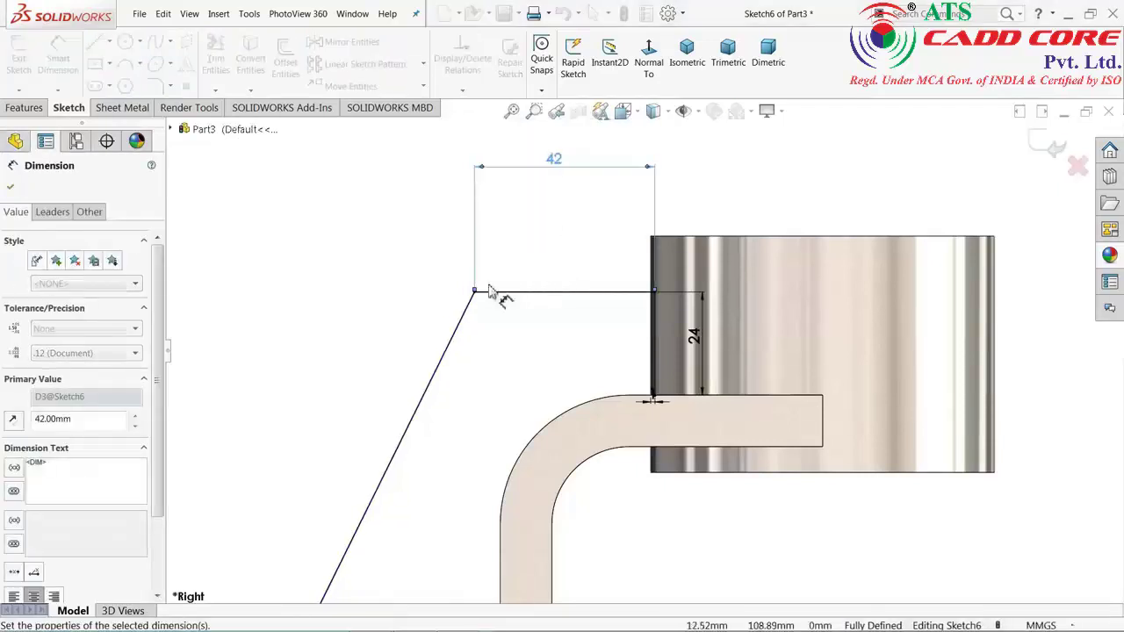
{"action": "key", "text": "f"}
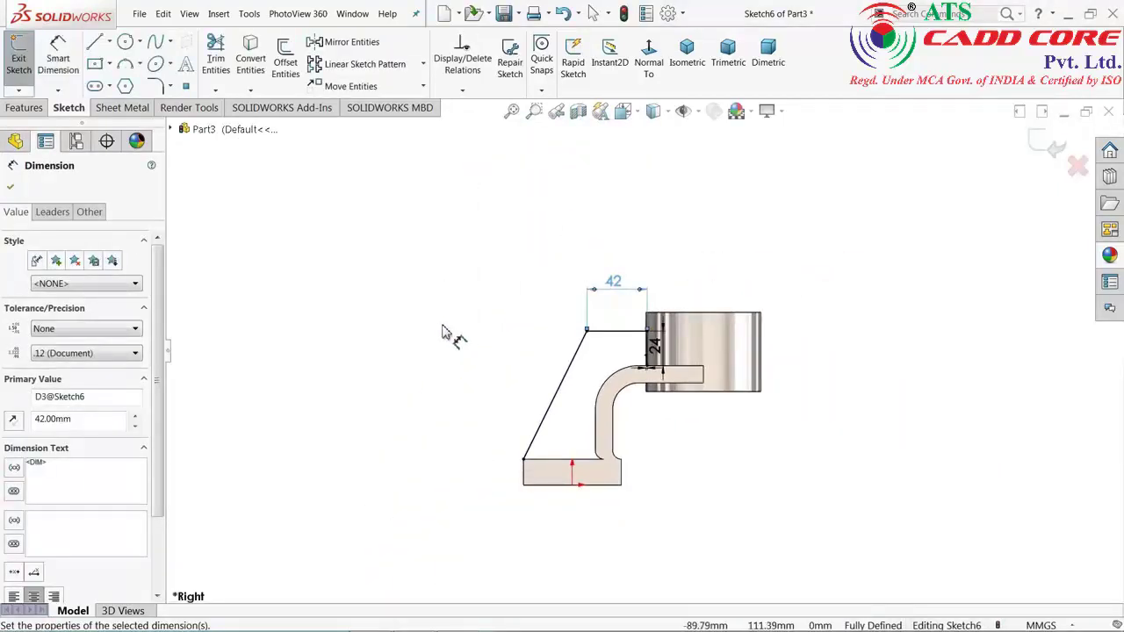
{"action": "middle_click_drag", "start_coordinate": [444, 330], "coordinate": [676, 446]}
{"action": "scroll", "coordinate": [676, 446], "scroll_direction": "down", "scroll_amount": 3}
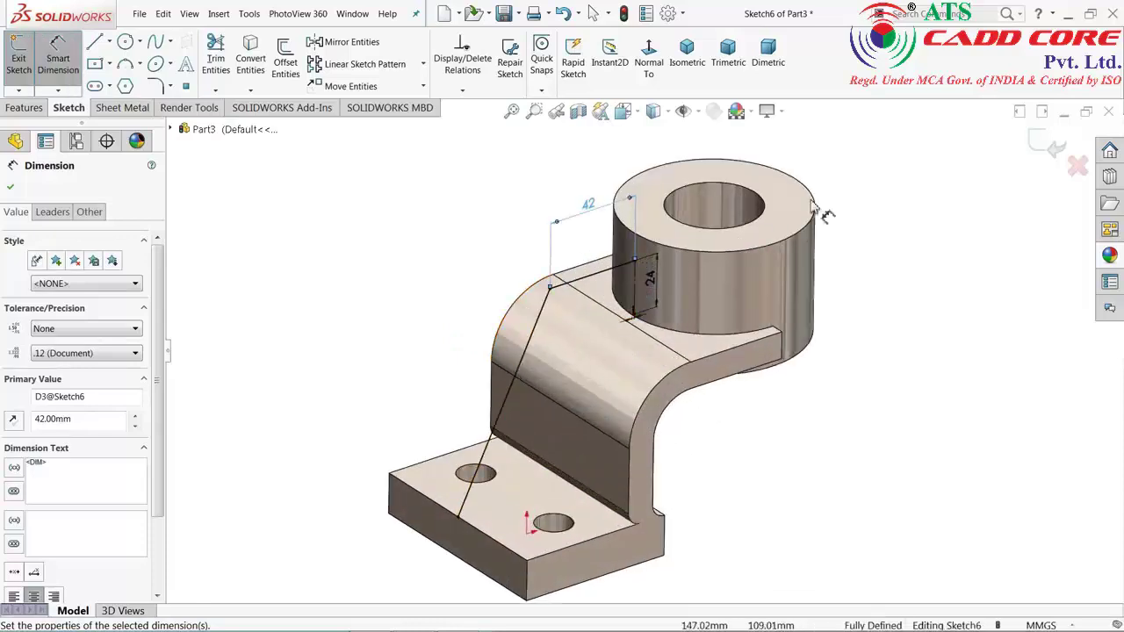
{"action": "left_click", "coordinate": [1049, 148]}
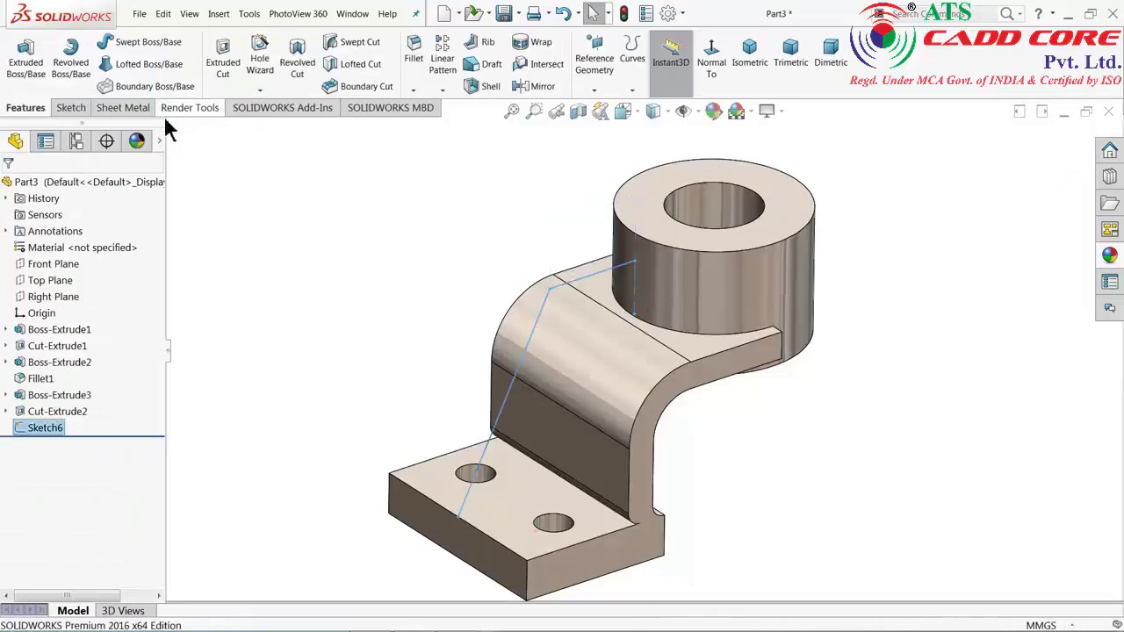
Create Rib1 from the angled sketch with a 14 mm thickness.
{"action": "left_click", "coordinate": [479, 42]}
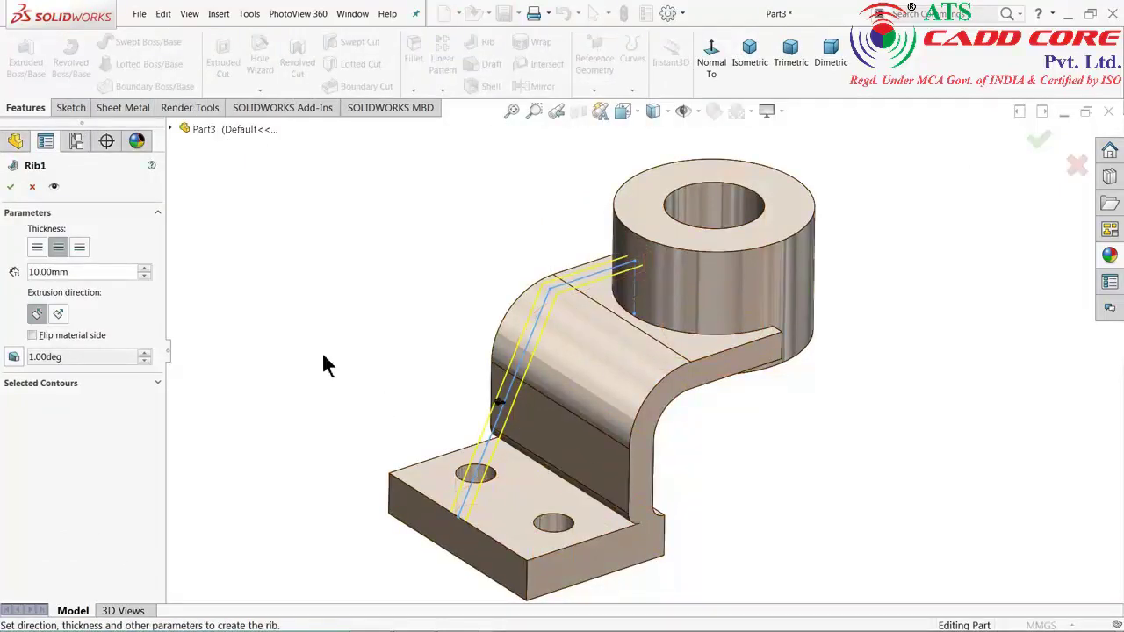
{"action": "middle_click_drag", "start_coordinate": [322, 364], "coordinate": [335, 364]}
{"action": "scroll", "coordinate": [527, 439], "scroll_direction": "down", "scroll_amount": 3}
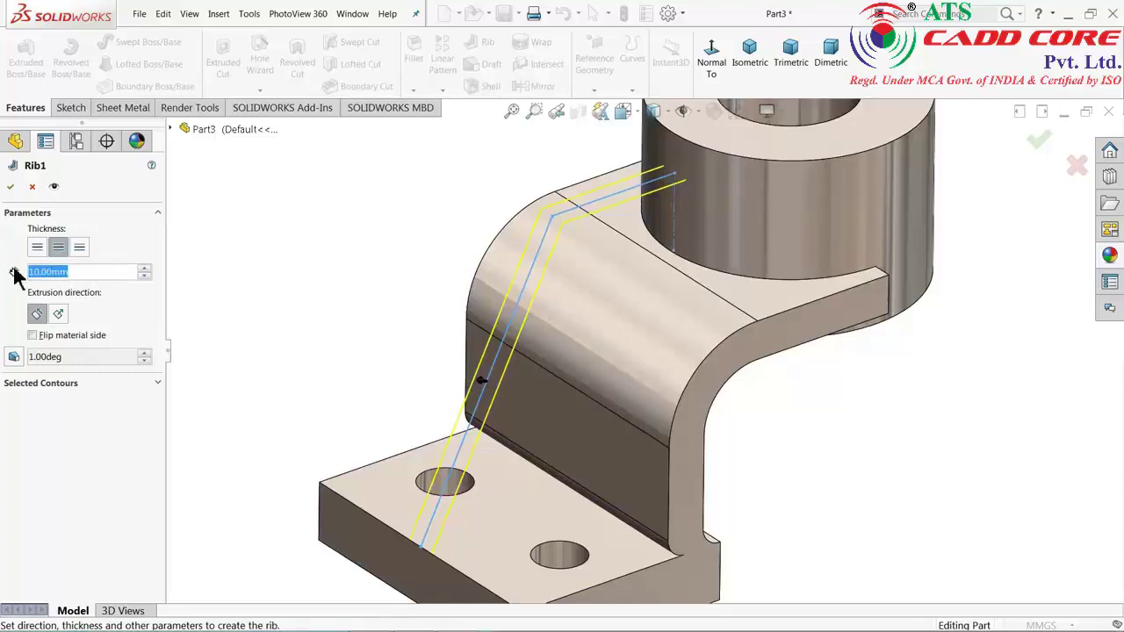
{"action": "type", "text": "14"}
{"action": "key", "text": "Return"}
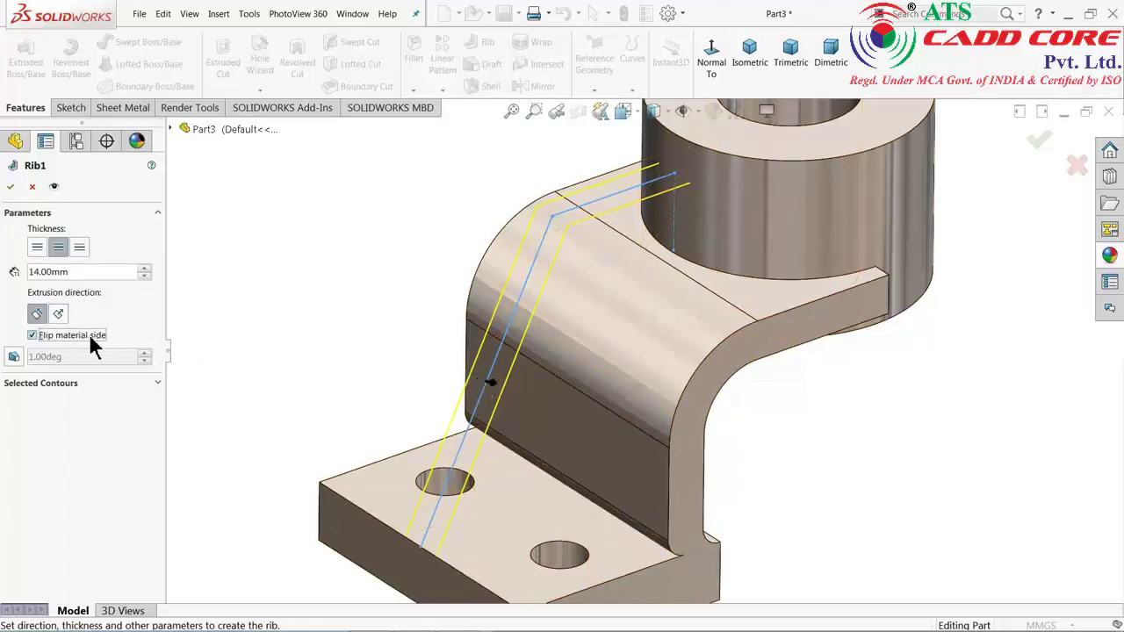
{"action": "left_click", "coordinate": [11, 187]}
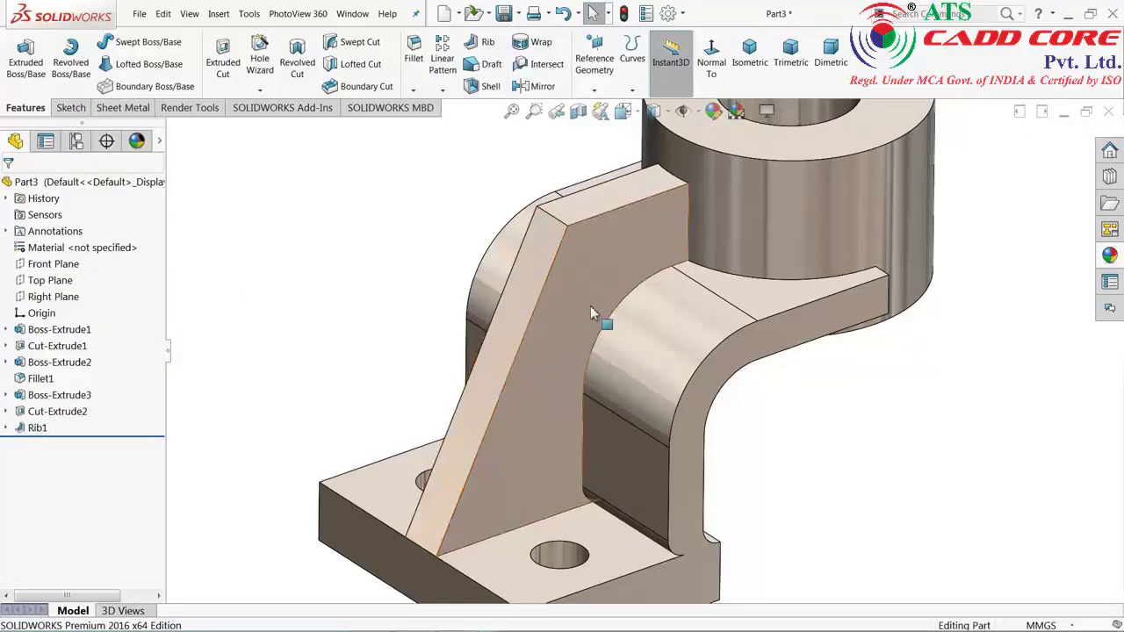
{"action": "scroll", "coordinate": [593, 295], "scroll_direction": "up", "scroll_amount": 2}
Fillet the rib's upper corner edge with a 42 mm radius.
{"action": "scroll", "coordinate": [627, 265], "scroll_direction": "down", "scroll_amount": 2}
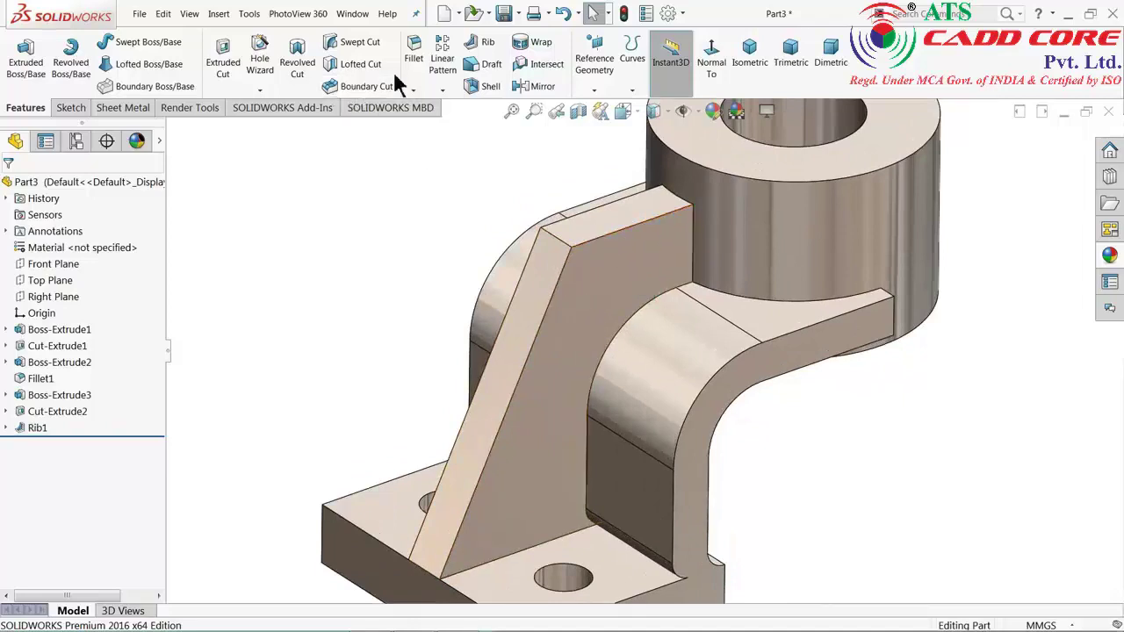
{"action": "left_click", "coordinate": [413, 58]}
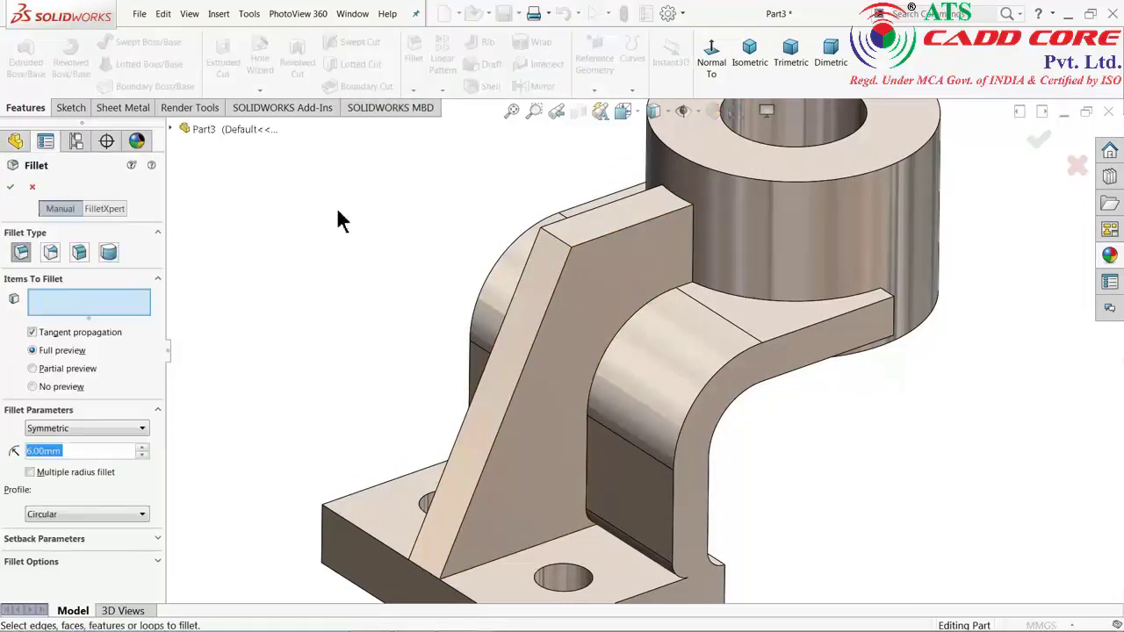
{"action": "type", "text": "4"}
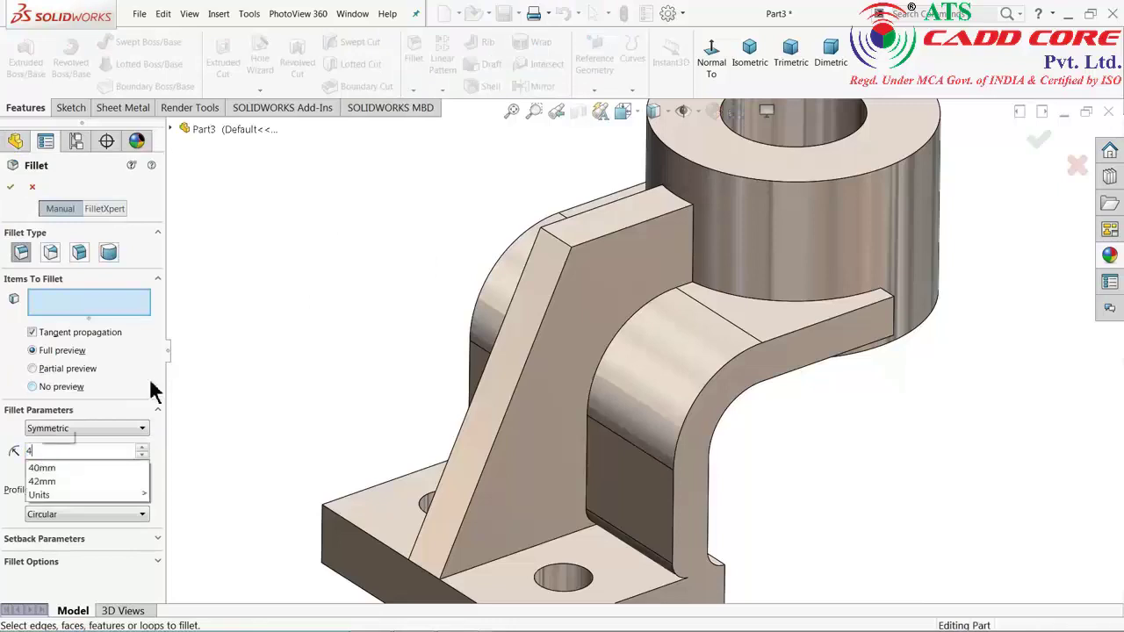
{"action": "type", "text": "2"}
{"action": "key", "text": "Return"}
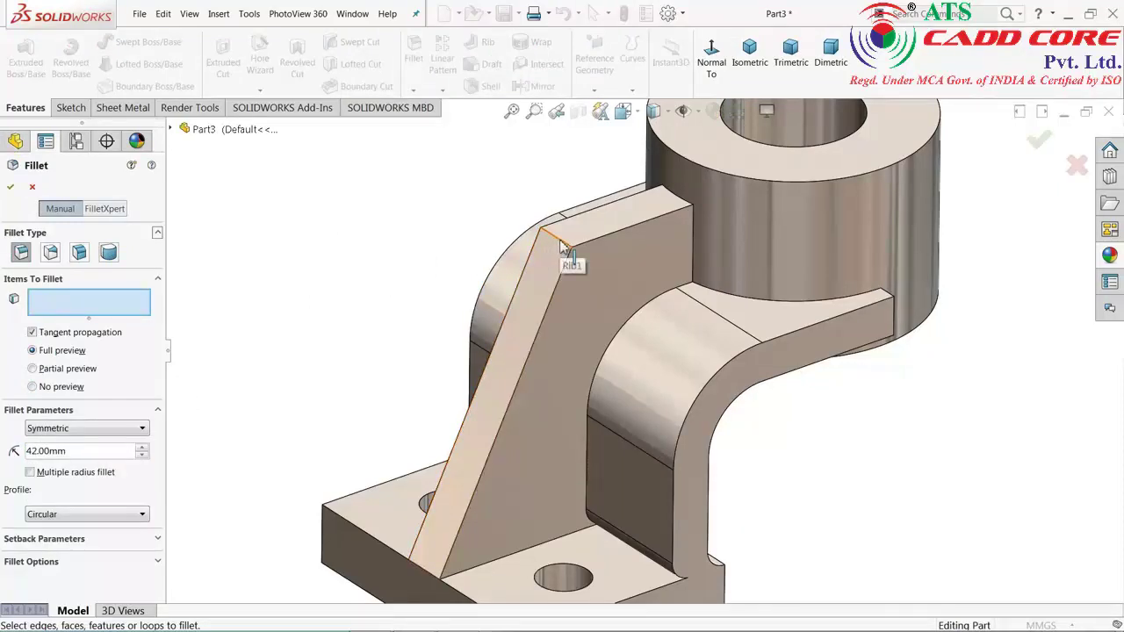
{"action": "left_click", "coordinate": [562, 245]}
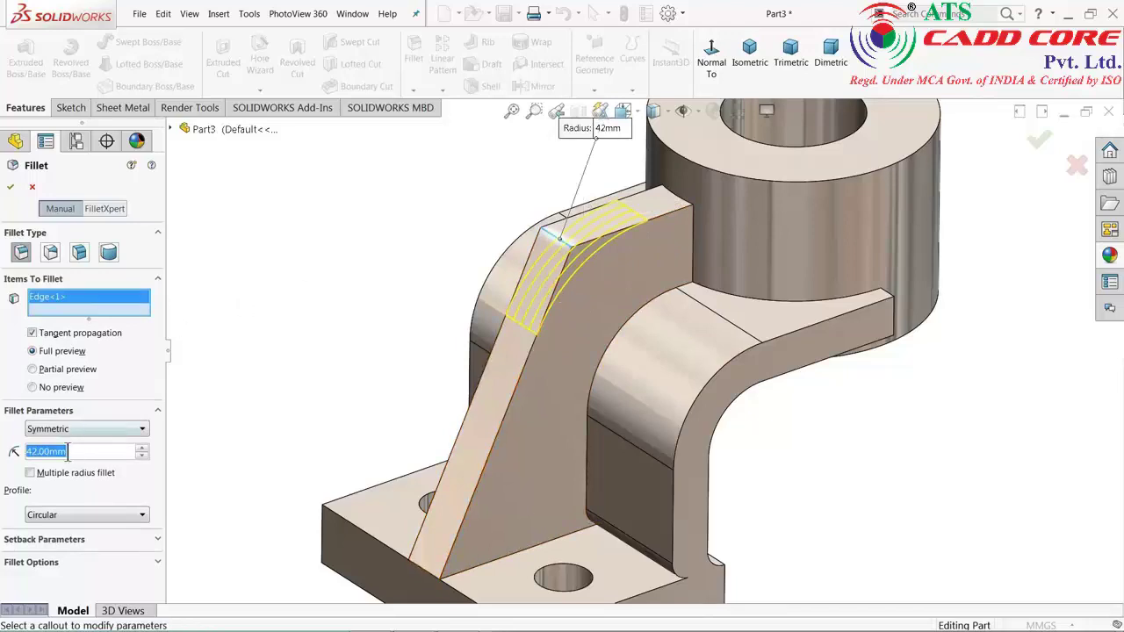
{"action": "left_click", "coordinate": [10, 186]}
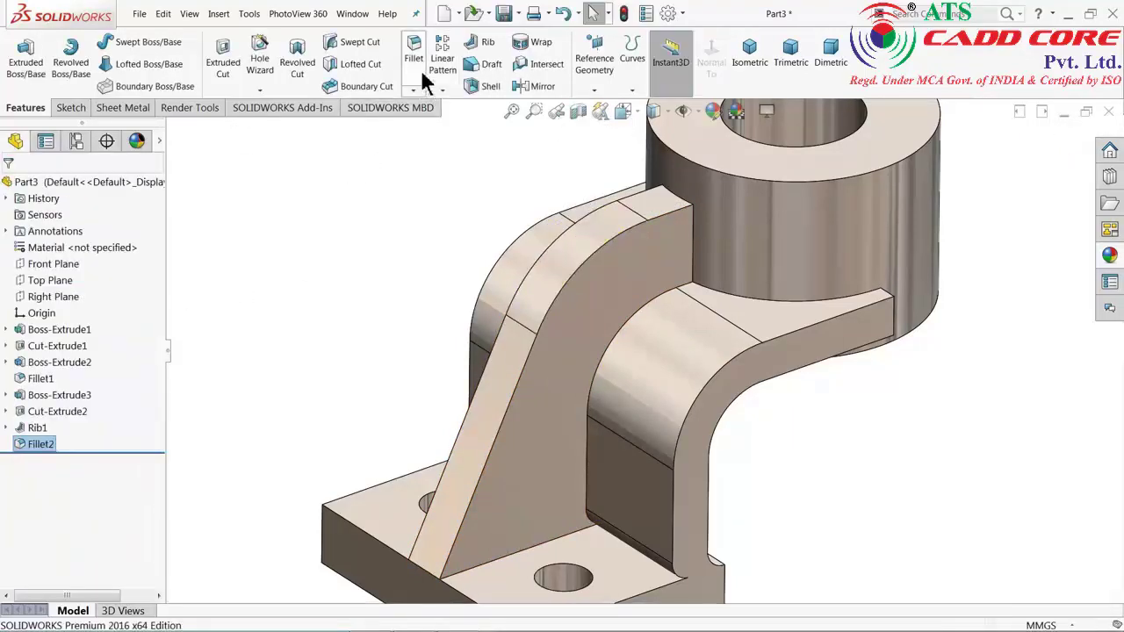
{"action": "left_click", "coordinate": [413, 54]}
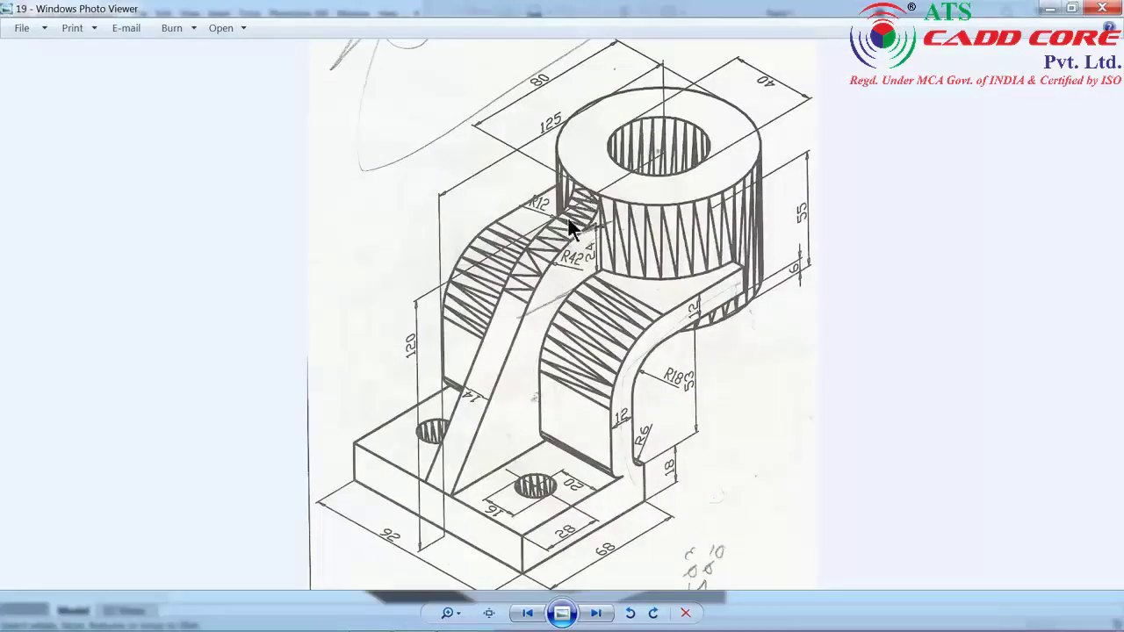
Minimize the Photo Viewer reference drawing to return to SOLIDWORKS.
{"action": "left_click", "coordinate": [1047, 10]}
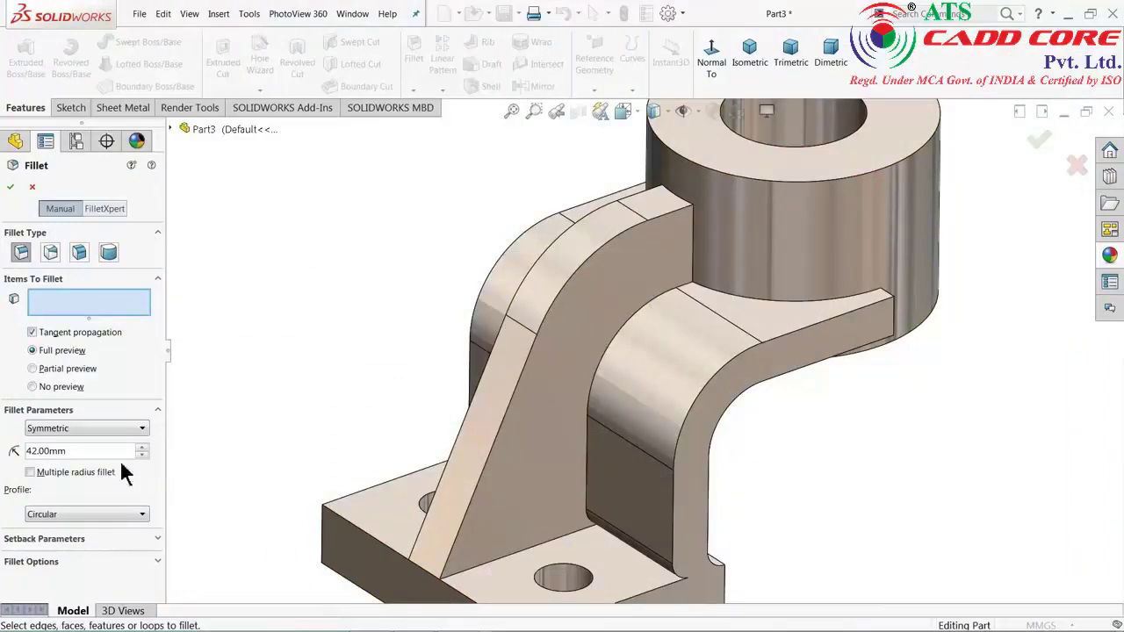
Fillet the rib edge meeting the boss at 12 mm radius, then orbit to inspect.
{"action": "type", "text": "12"}
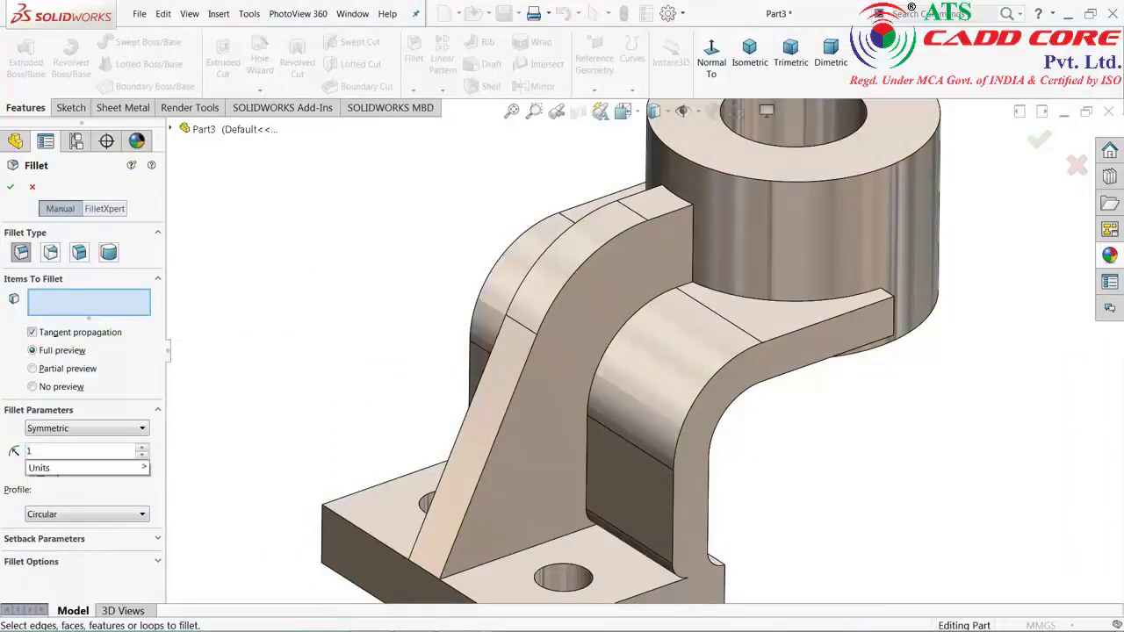
{"action": "left_click", "coordinate": [673, 205]}
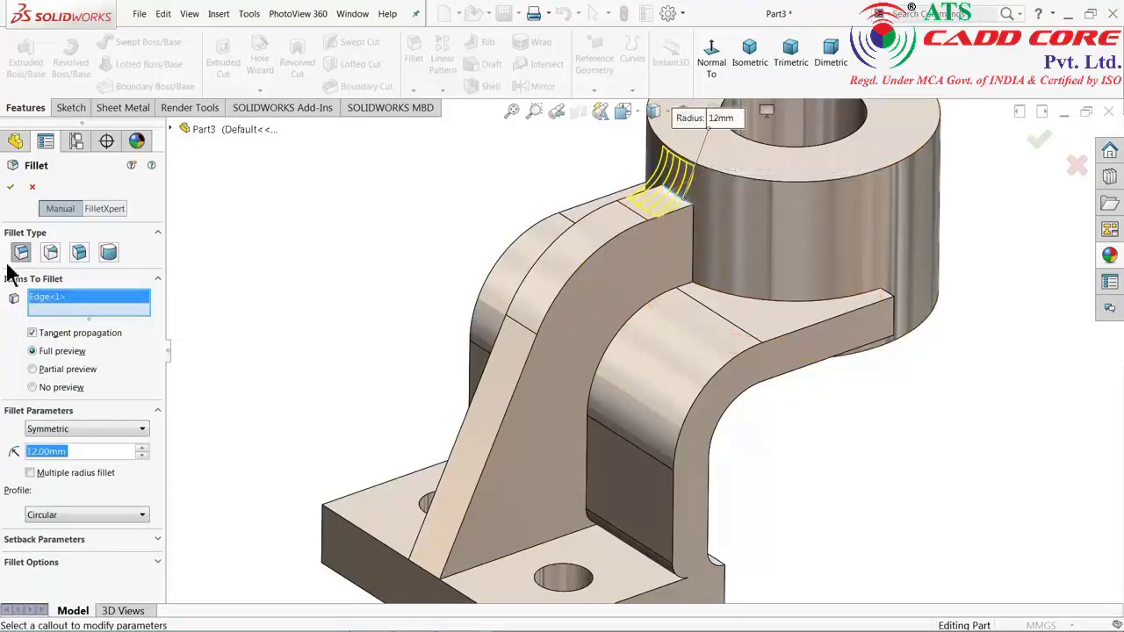
{"action": "left_click", "coordinate": [10, 187]}
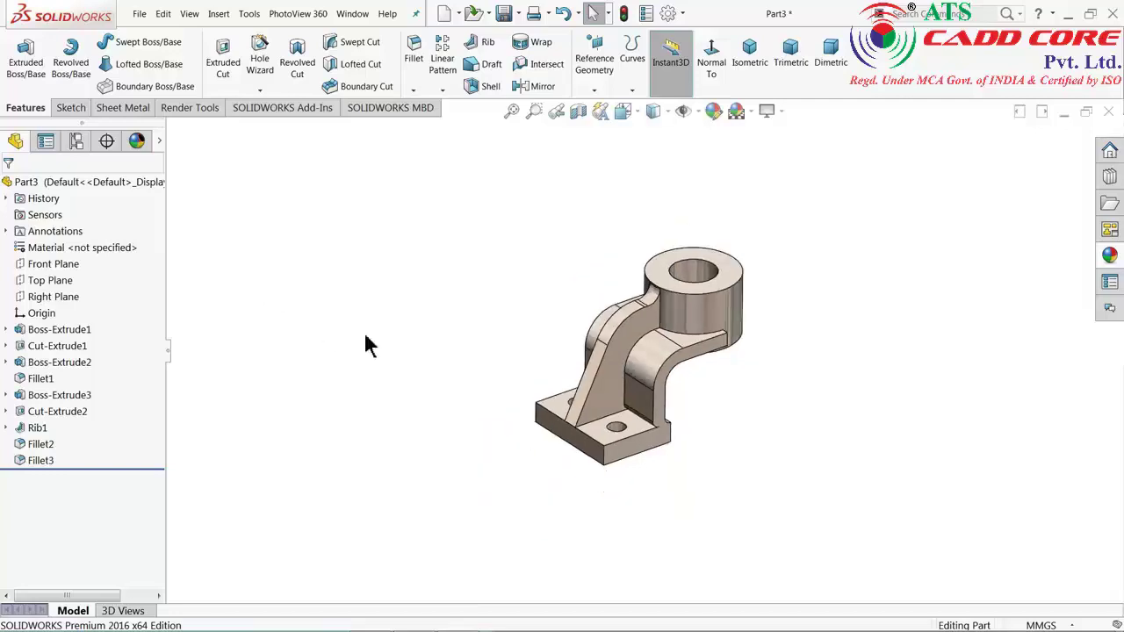
{"action": "middle_click_drag", "start_coordinate": [762, 395], "coordinate": [690, 360]}
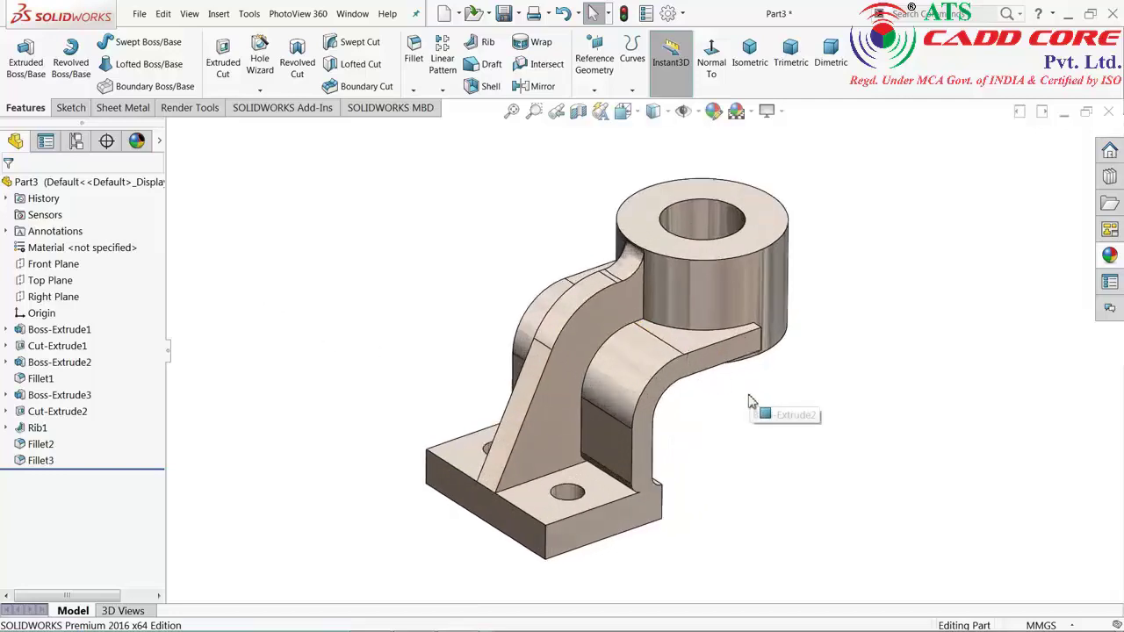
{"action": "mouse_move", "coordinate": [753, 410]}
{"action": "middle_mouse_down"}
{"action": "mouse_move", "coordinate": [694, 394]}
{"action": "mouse_move", "coordinate": [231, 396]}
{"action": "mouse_move", "coordinate": [430, 396]}
{"action": "mouse_move", "coordinate": [599, 428]}
{"action": "mouse_move", "coordinate": [745, 422]}
{"action": "mouse_move", "coordinate": [753, 449]}
{"action": "middle_mouse_up"}
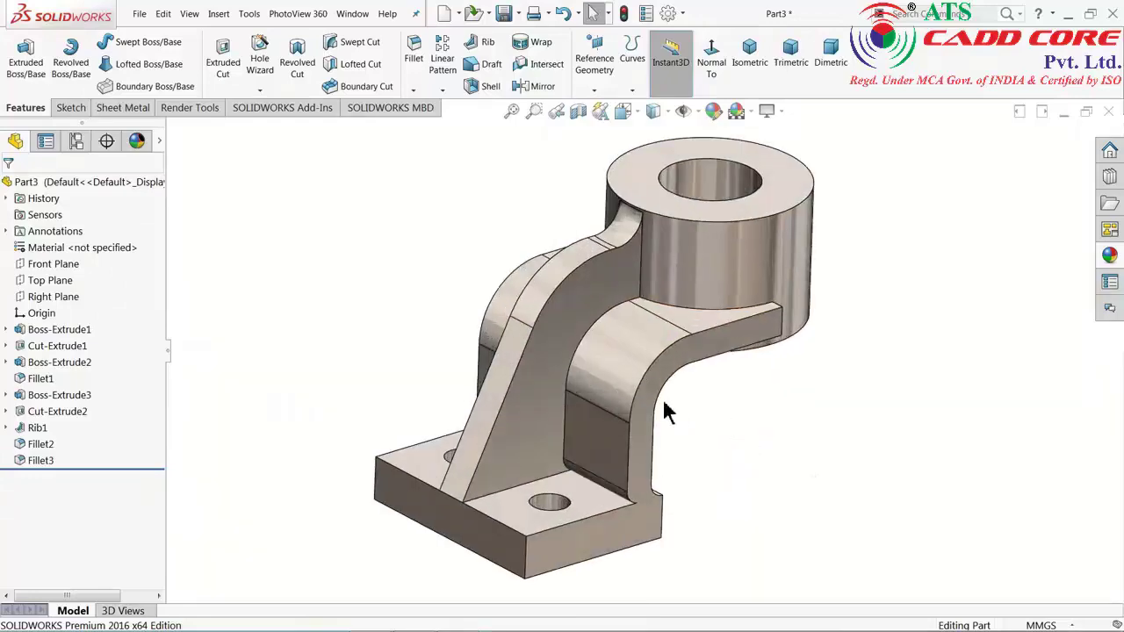
{"action": "mouse_move", "coordinate": [670, 431]}
{"action": "middle_mouse_down"}
{"action": "mouse_move", "coordinate": [1001, 421]}
{"action": "mouse_move", "coordinate": [640, 430]}
{"action": "mouse_move", "coordinate": [607, 394]}
{"action": "mouse_move", "coordinate": [692, 415]}
{"action": "middle_mouse_up"}
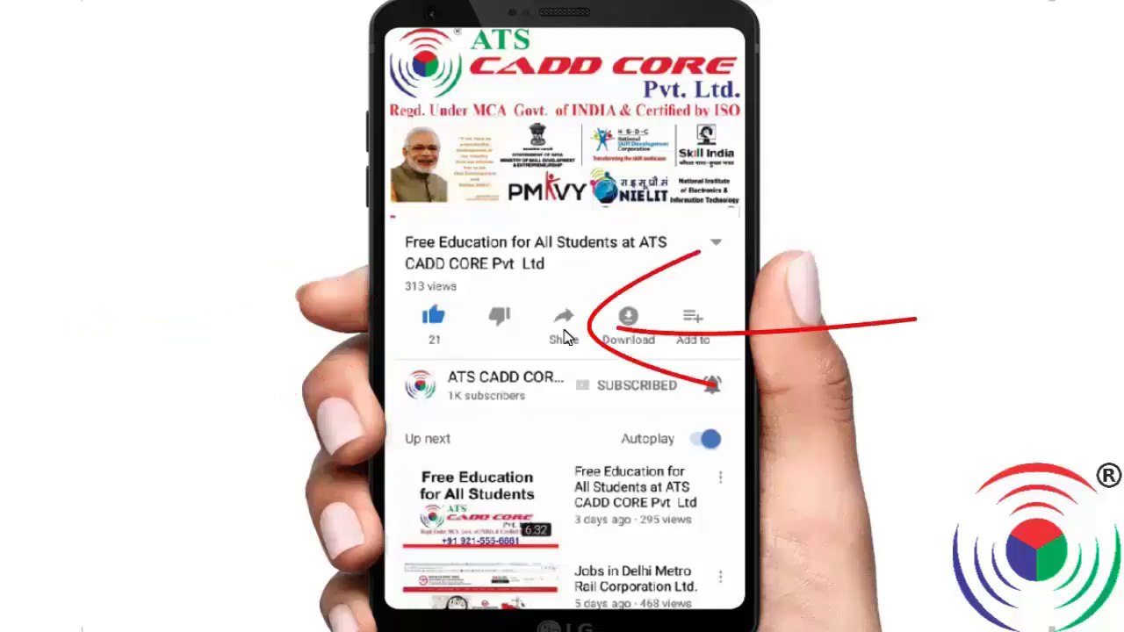
{"action": "left_click", "coordinate": [564, 325]}
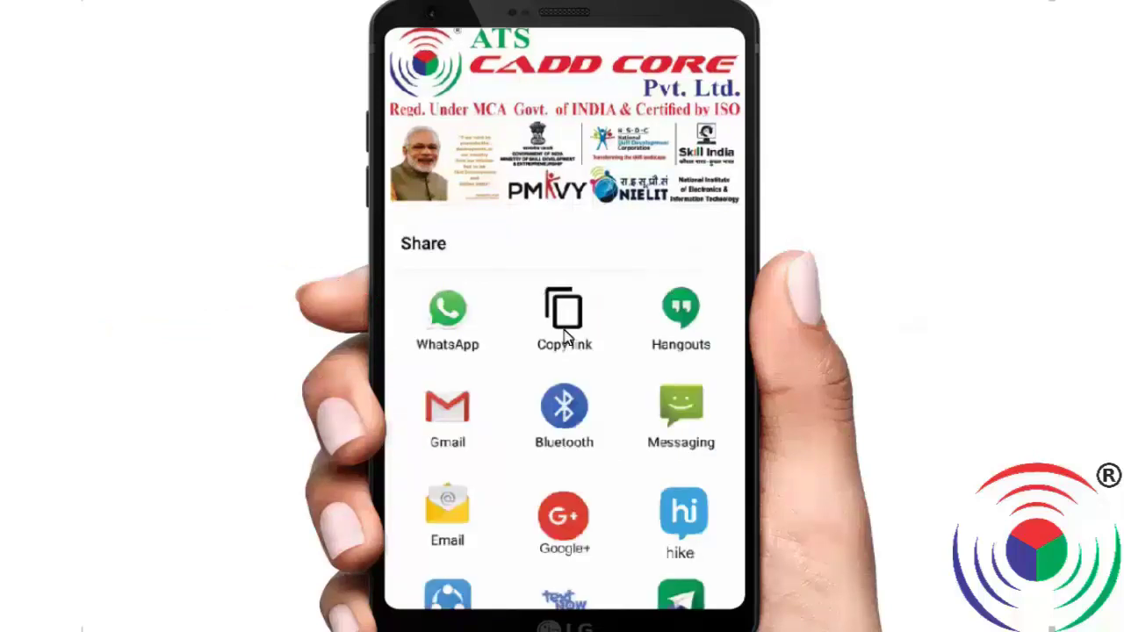